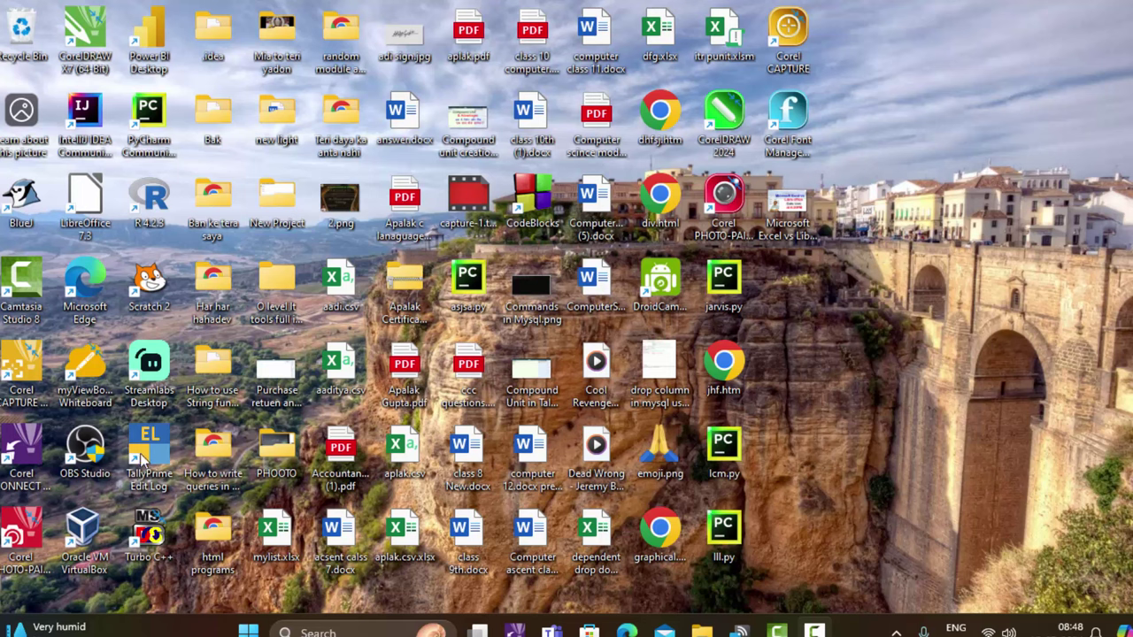
Open TallyPrime Edit Log in educational mode and start creating a new company.
{"action": "double_click", "coordinate": [144, 453]}
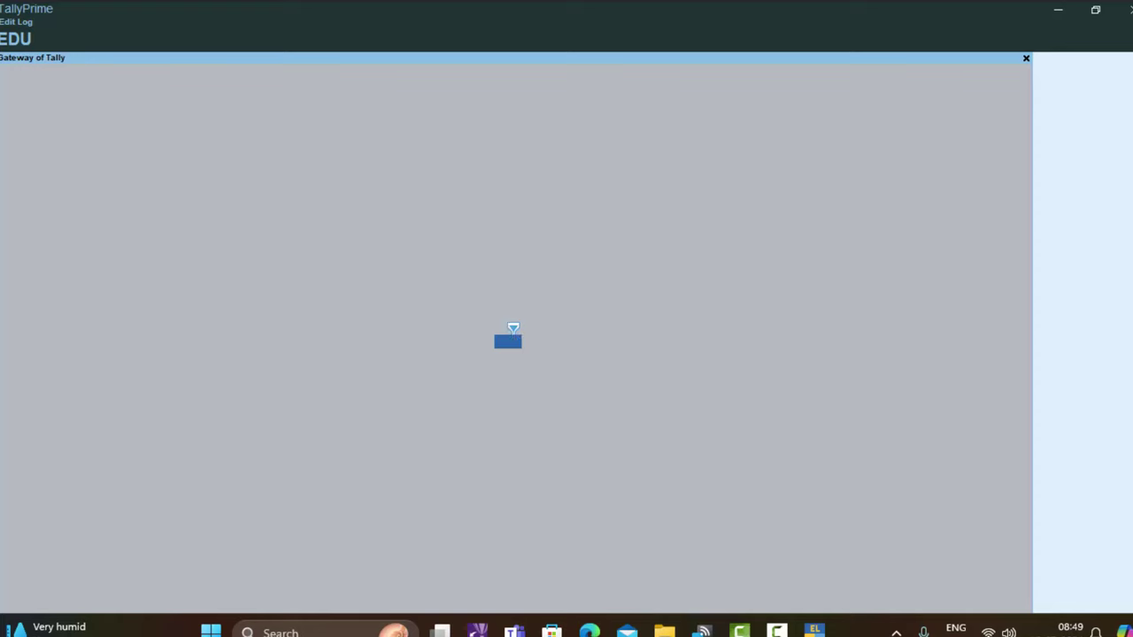
{"action": "left_click", "coordinate": [349, 374]}
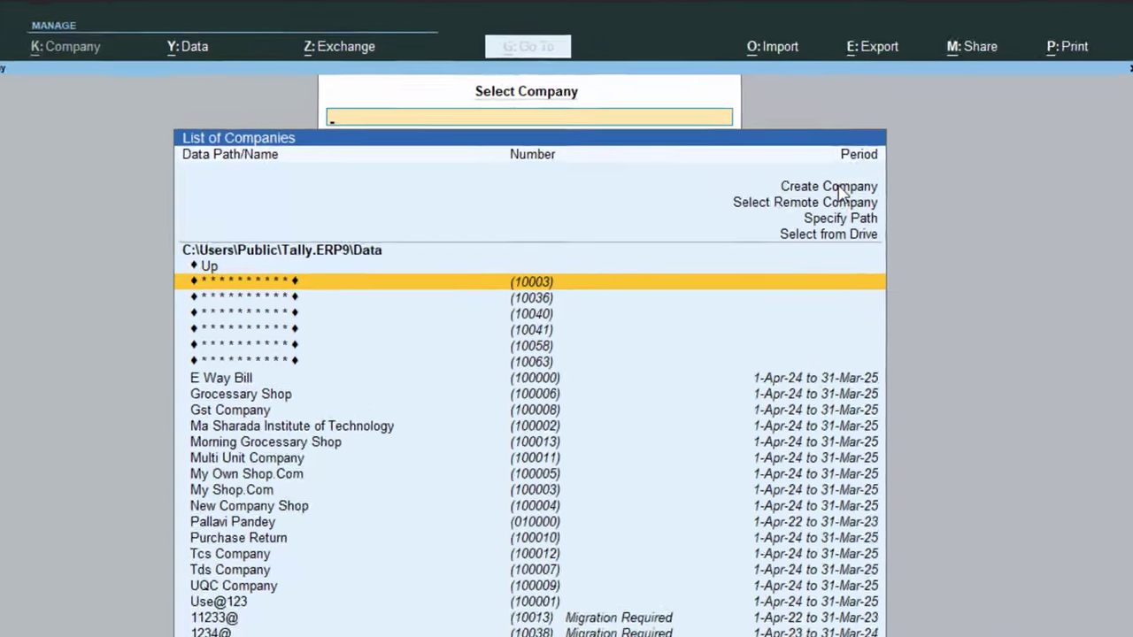
{"action": "left_click", "coordinate": [767, 160]}
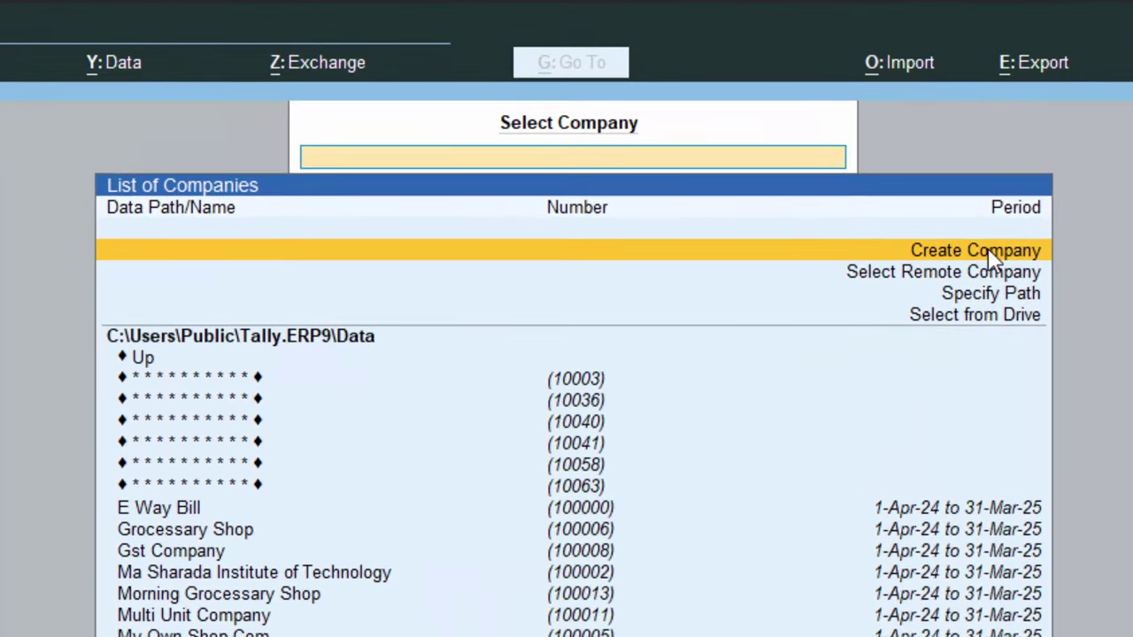
{"action": "key", "text": "Return"}
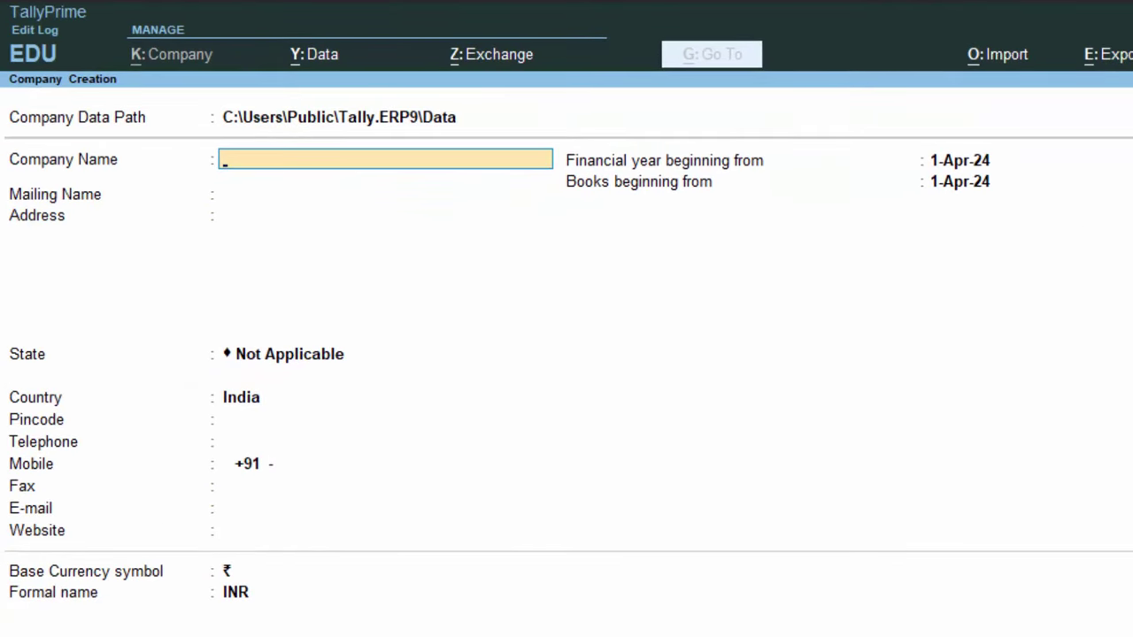
Name the company My New Company, keep the same mailing name, and enter the company's address.
{"action": "type", "text": "My New company"}
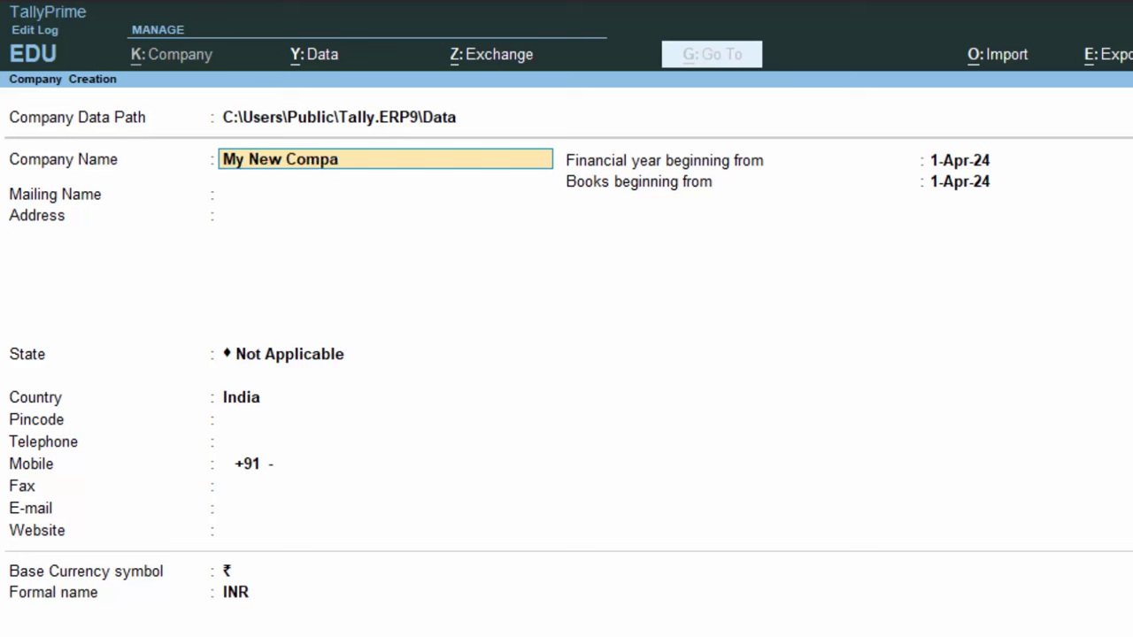
{"action": "key", "text": "Return"}
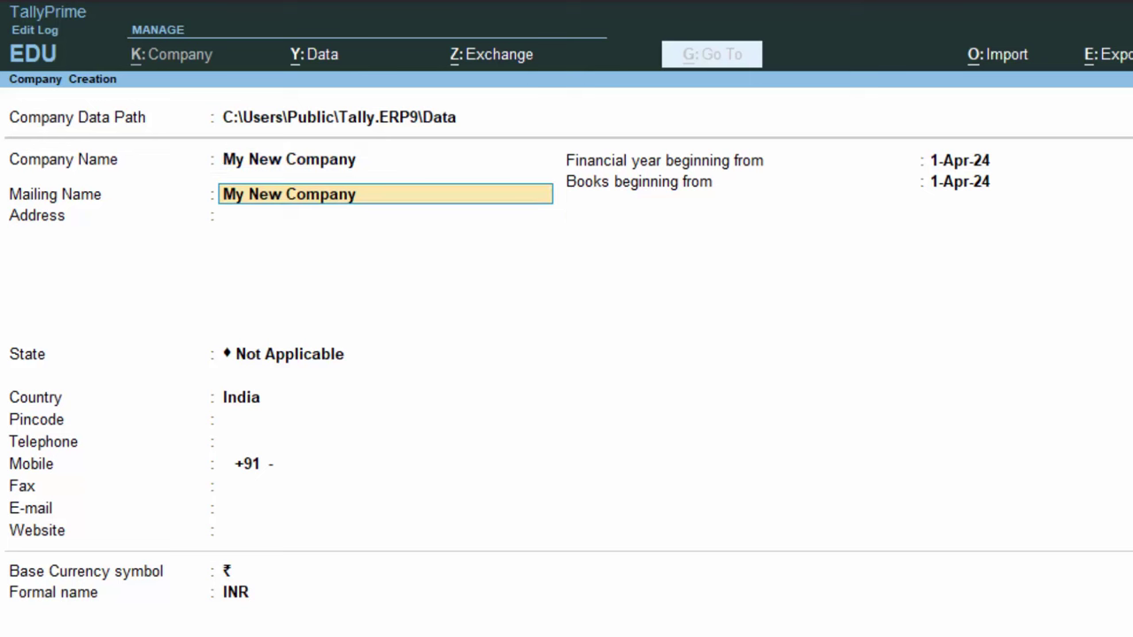
{"action": "key", "text": "Return"}
{"action": "type", "text": "New"}
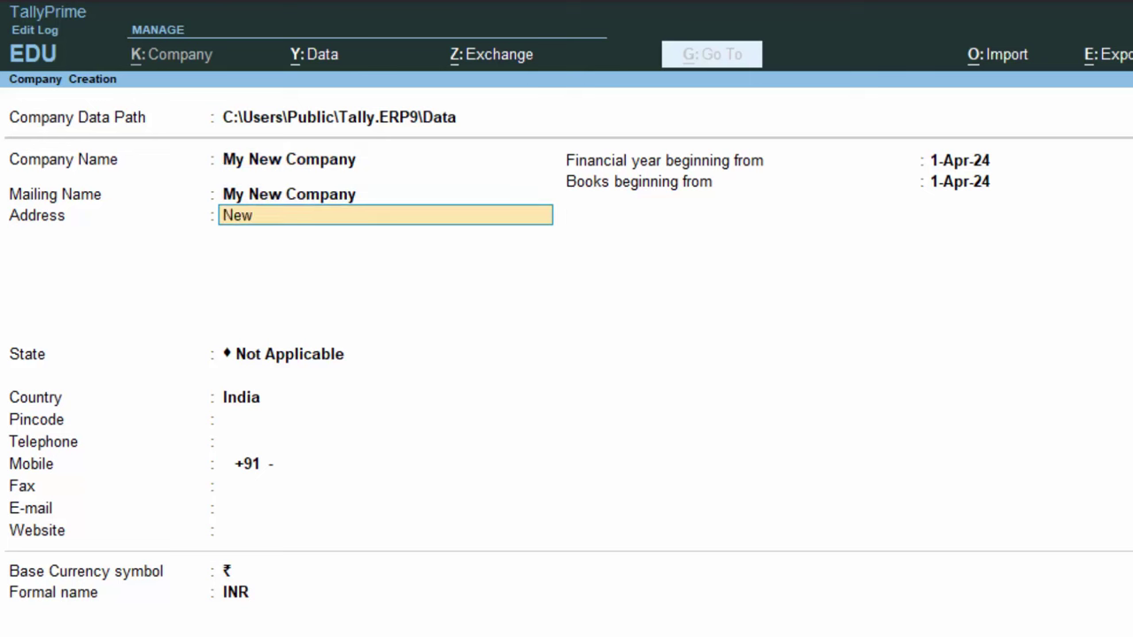
{"action": "type", "text": " Colony Deoria"}
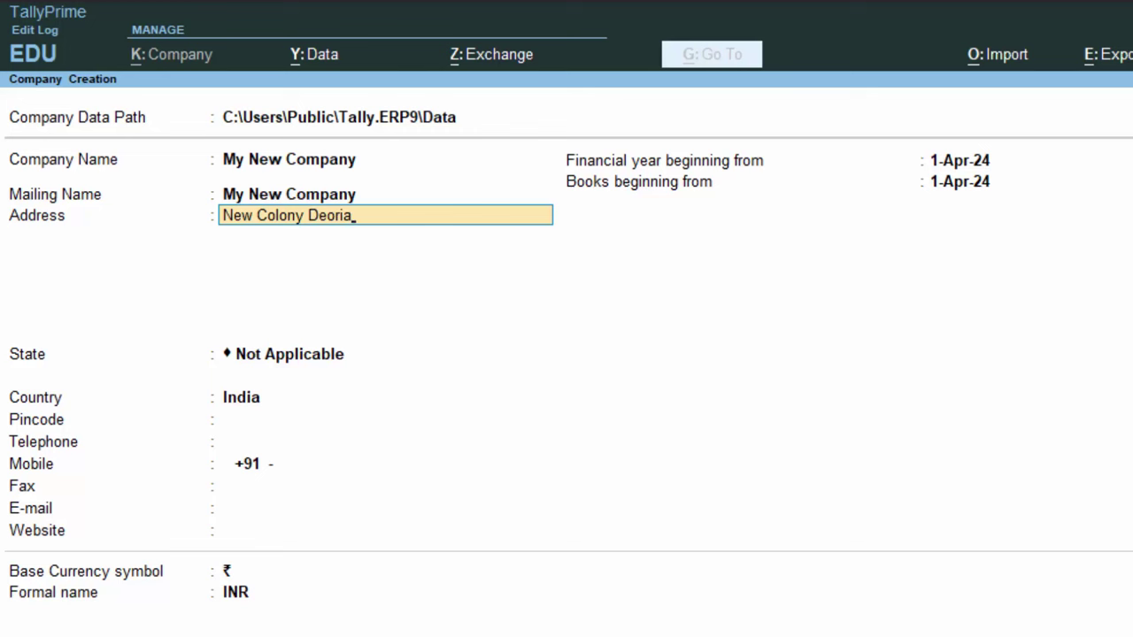
{"action": "key", "text": "Return"}
{"action": "key", "text": "Return"}
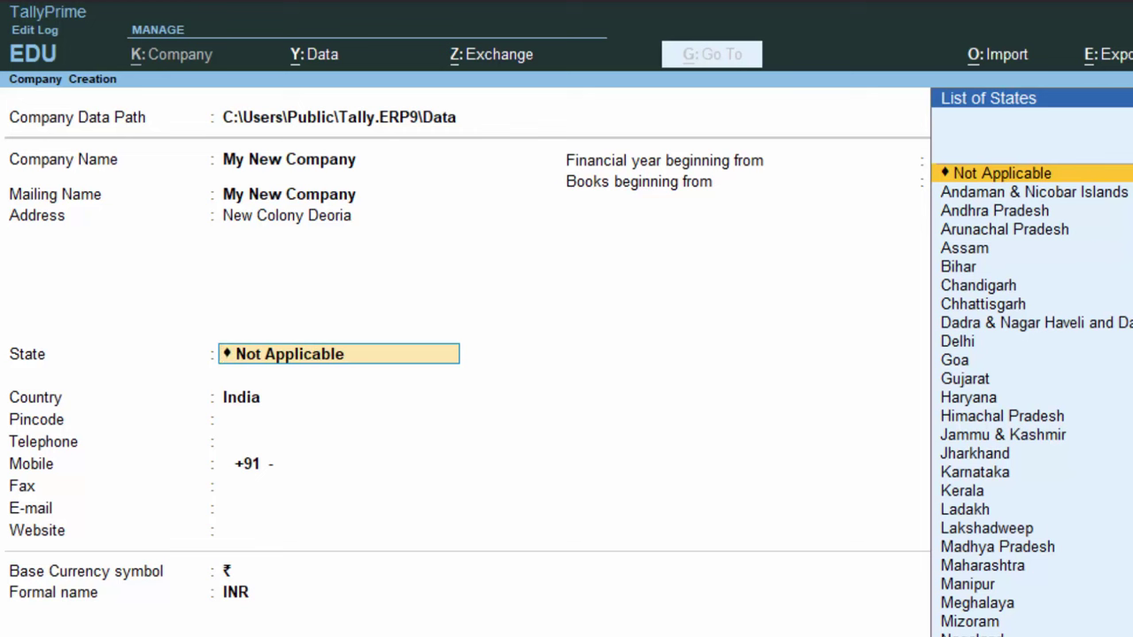
Set the company's state to Uttar Pradesh and enter its pincode, leaving telephone and mobile blank.
{"action": "type", "text": "U"}
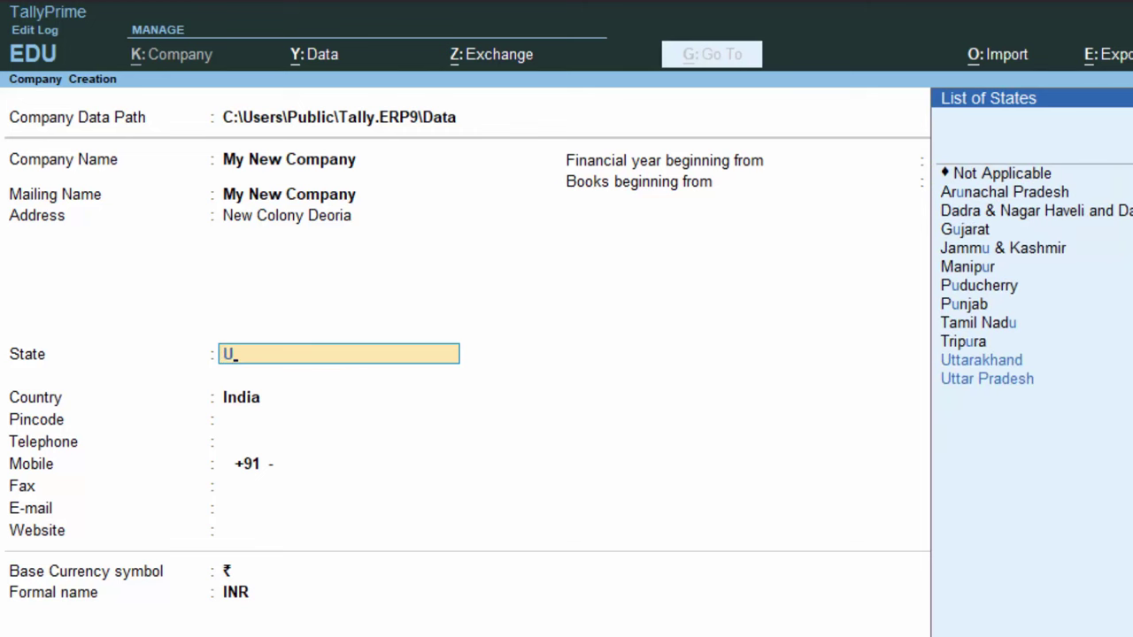
{"action": "key", "text": "Down"}
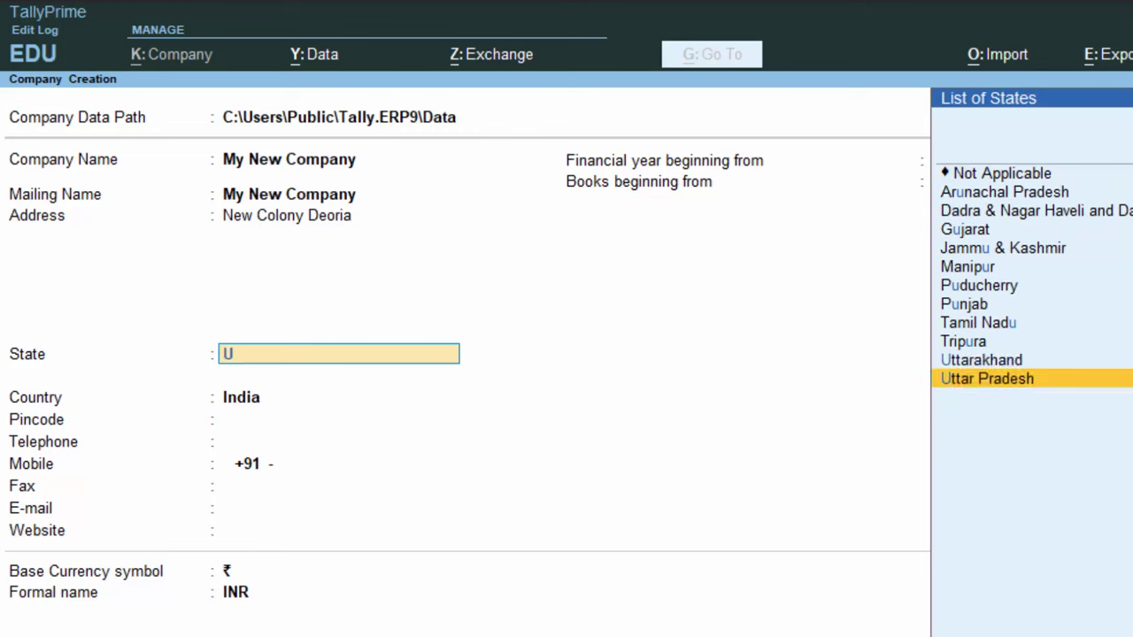
{"action": "key", "text": "Return"}
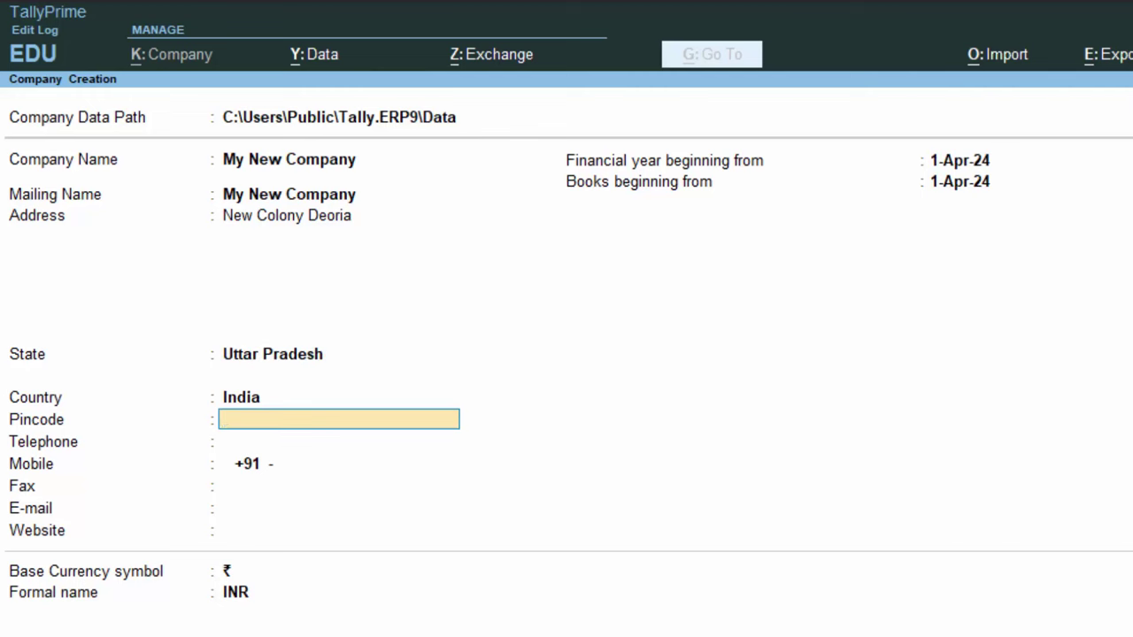
{"action": "type", "text": "27400"}
{"action": "key", "text": "Return"}
{"action": "key", "text": "Return"}
{"action": "key", "text": "Return"}
{"action": "key", "text": "Return"}
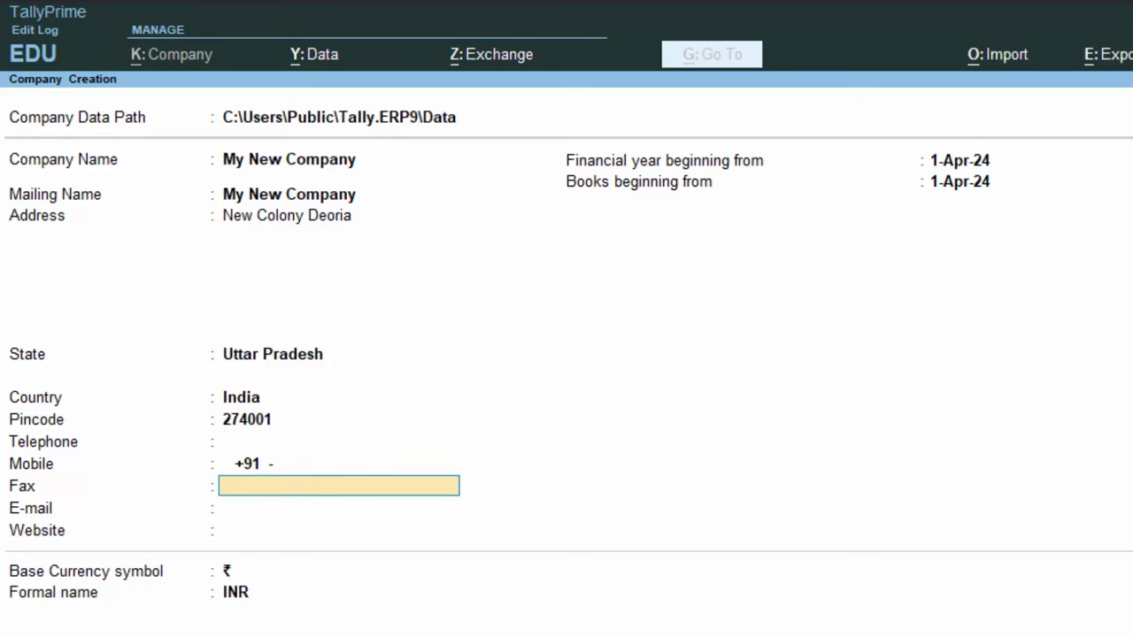
Leave fax, e-mail and website blank, keep the base currency ₹ with formal name INR, and save the company.
{"action": "key", "text": "Return"}
{"action": "key", "text": "Return"}
{"action": "key", "text": "Return"}
{"action": "key", "text": "Return"}
{"action": "key", "text": "Return"}
{"action": "key", "text": "Return"}
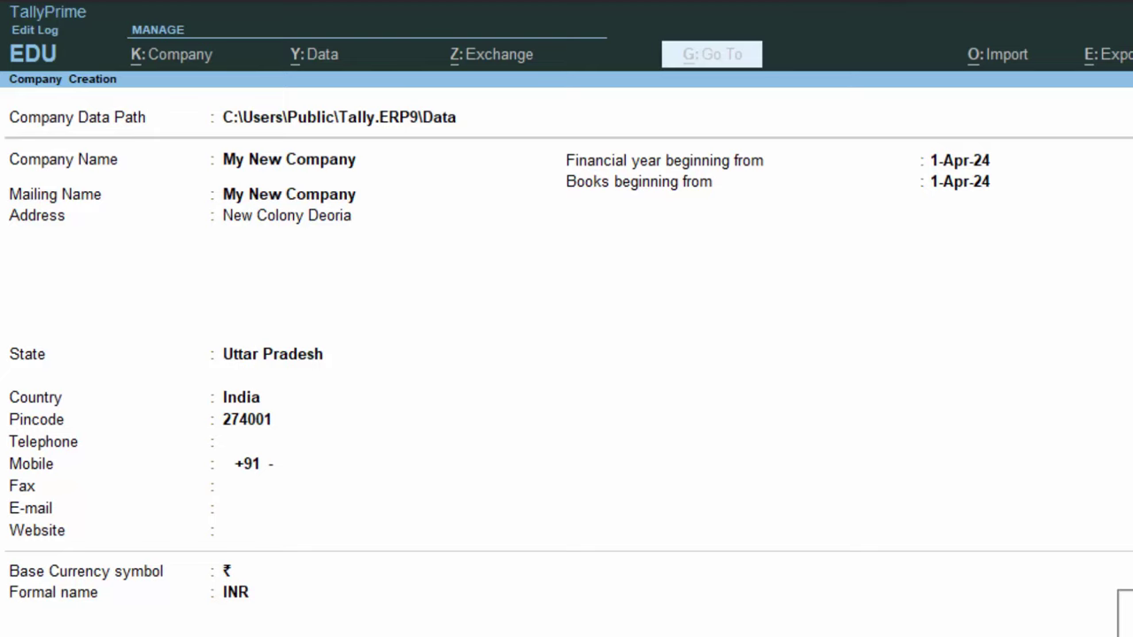
{"action": "key", "text": "Return"}
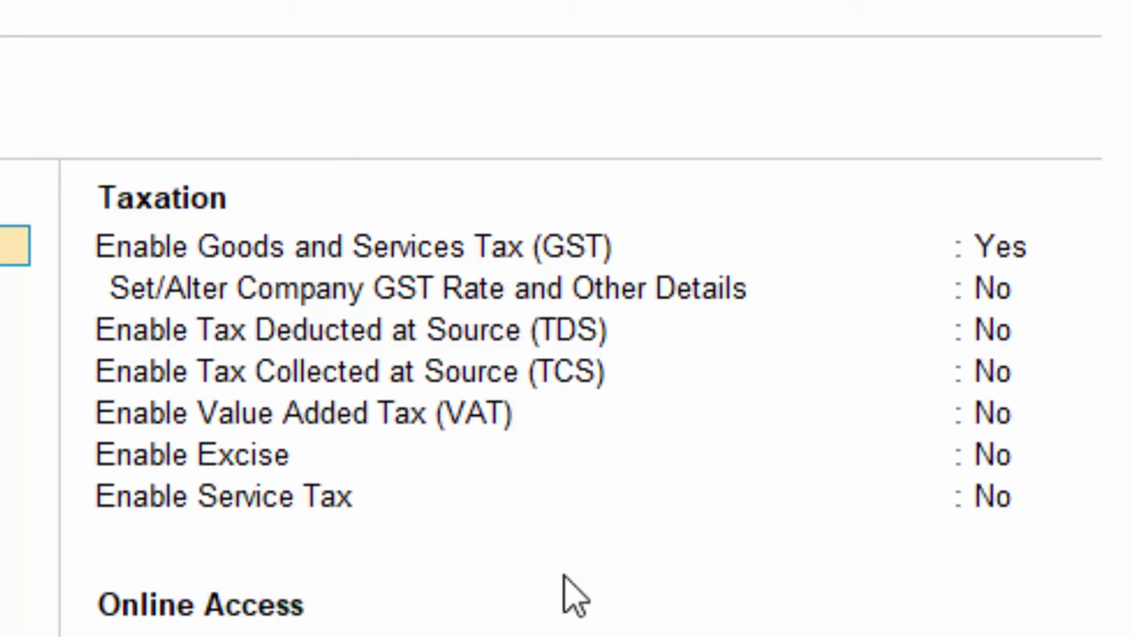
Enable Goods and Services Tax (GST) and keep Uttar Pradesh, Regular registration type and No for Assessee of Other Territory.
{"action": "left_click", "coordinate": [1081, 251]}
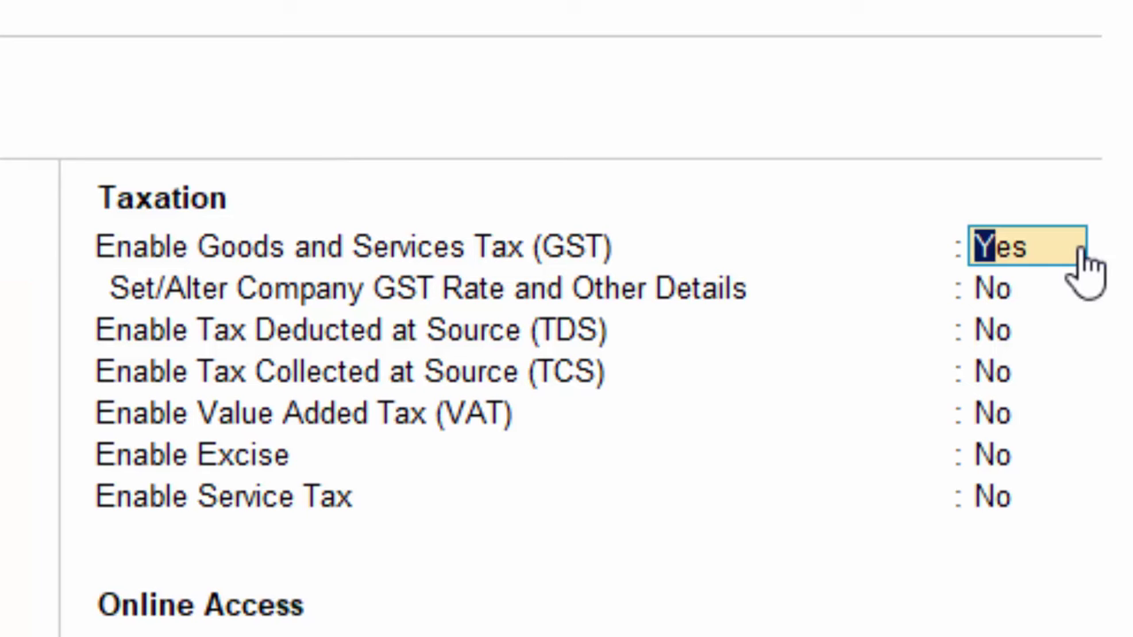
{"action": "type", "text": "y"}
{"action": "key", "text": "Return"}
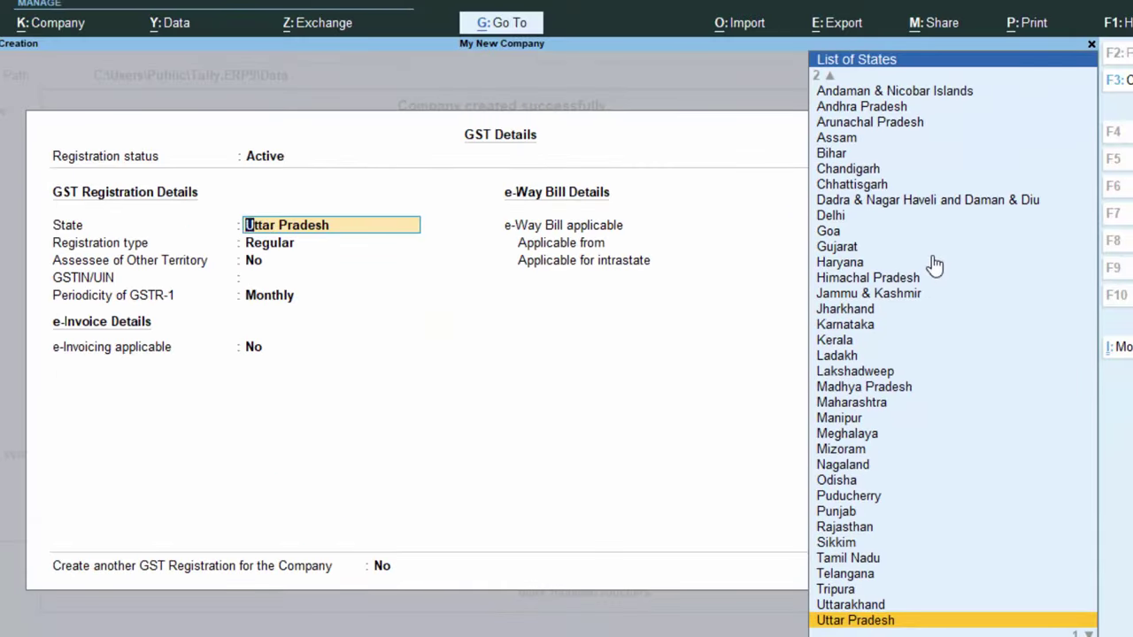
{"action": "key", "text": "Return"}
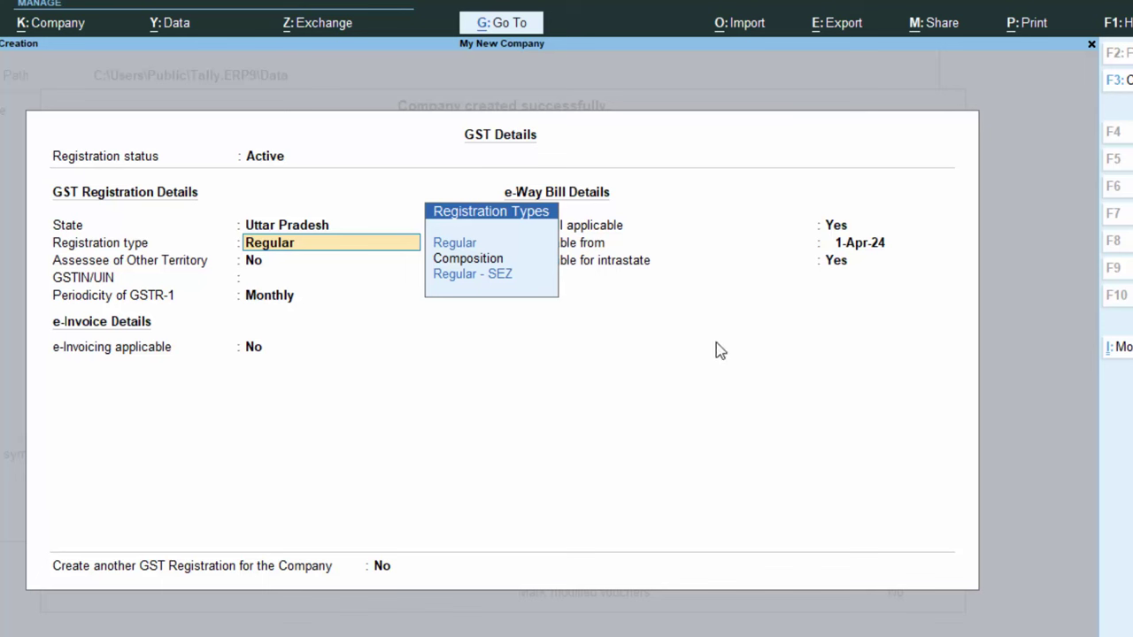
{"action": "key", "text": "Return"}
{"action": "key", "text": "Return"}
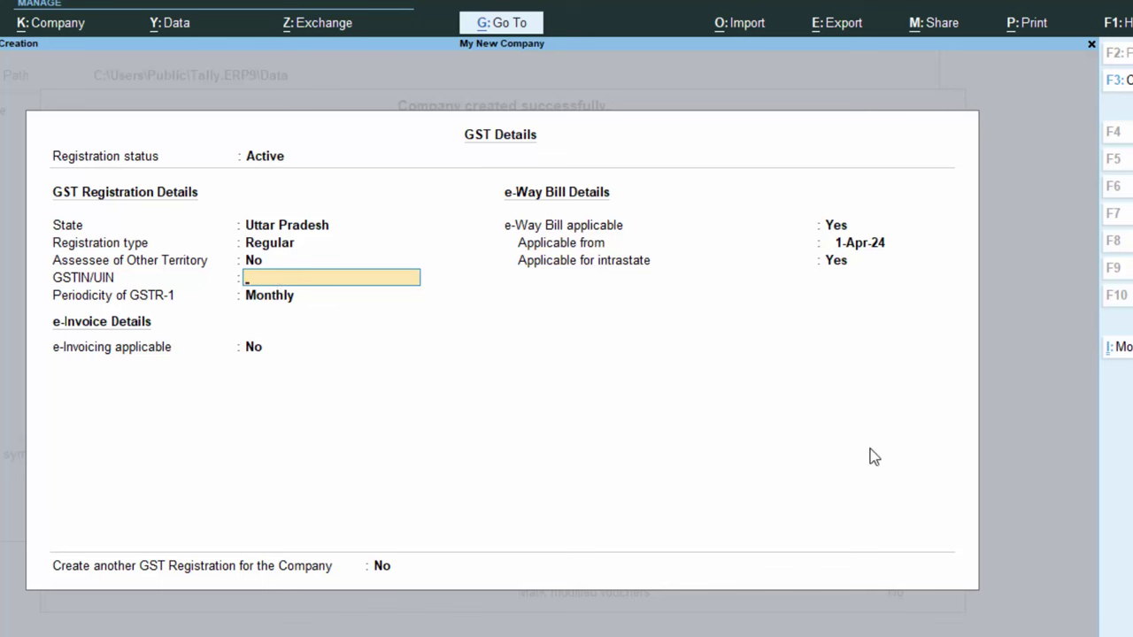
Enter the company's GSTIN/UIN and keep the GSTR-1 periodicity Monthly.
{"action": "type", "text": "AAAA578455K"}
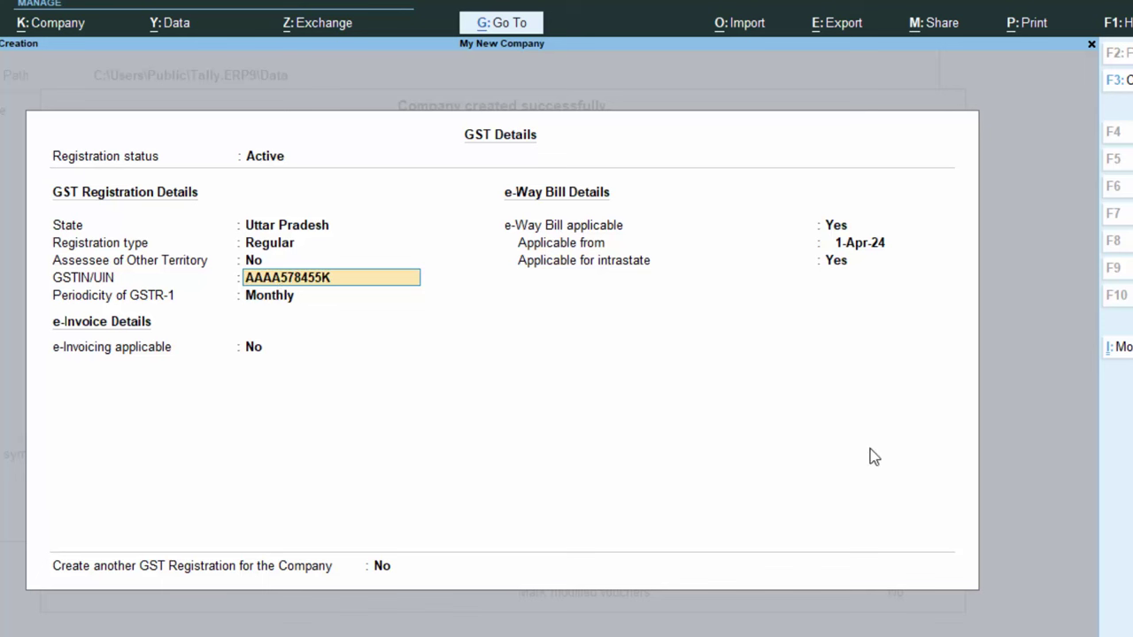
{"action": "key", "text": "Return"}
{"action": "key", "text": "Return"}
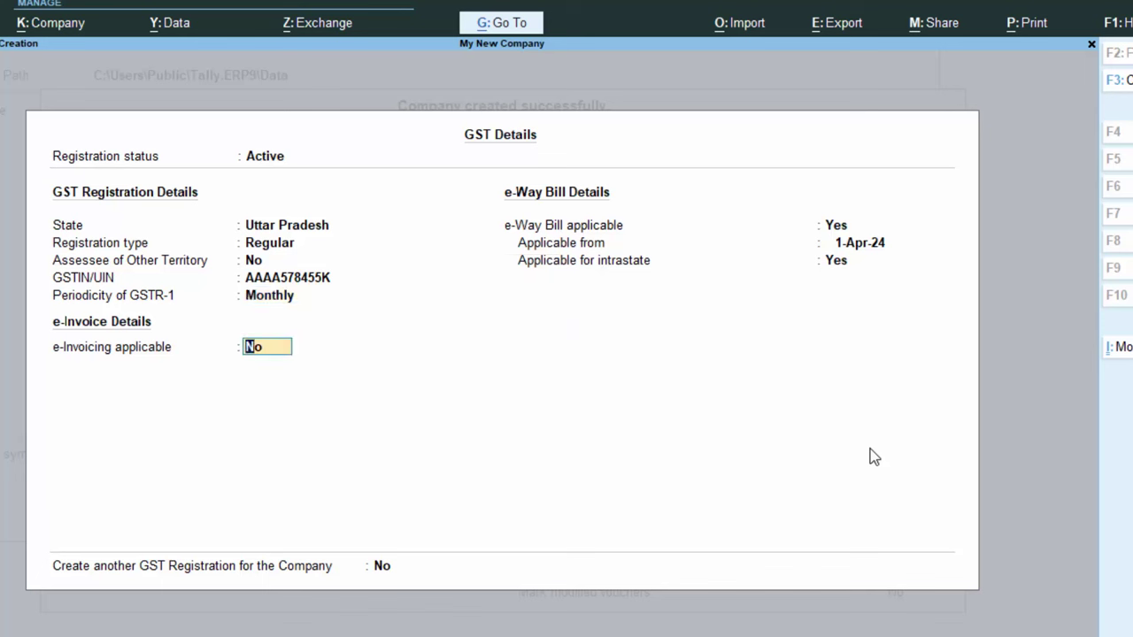
Make e-Invoicing applicable from 1-Apr-24 with Deoria as the bill-from place, keep the e-Way Bill settings, and accept the GST details.
{"action": "type", "text": "y"}
{"action": "key", "text": "Return"}
{"action": "key", "text": "Return"}
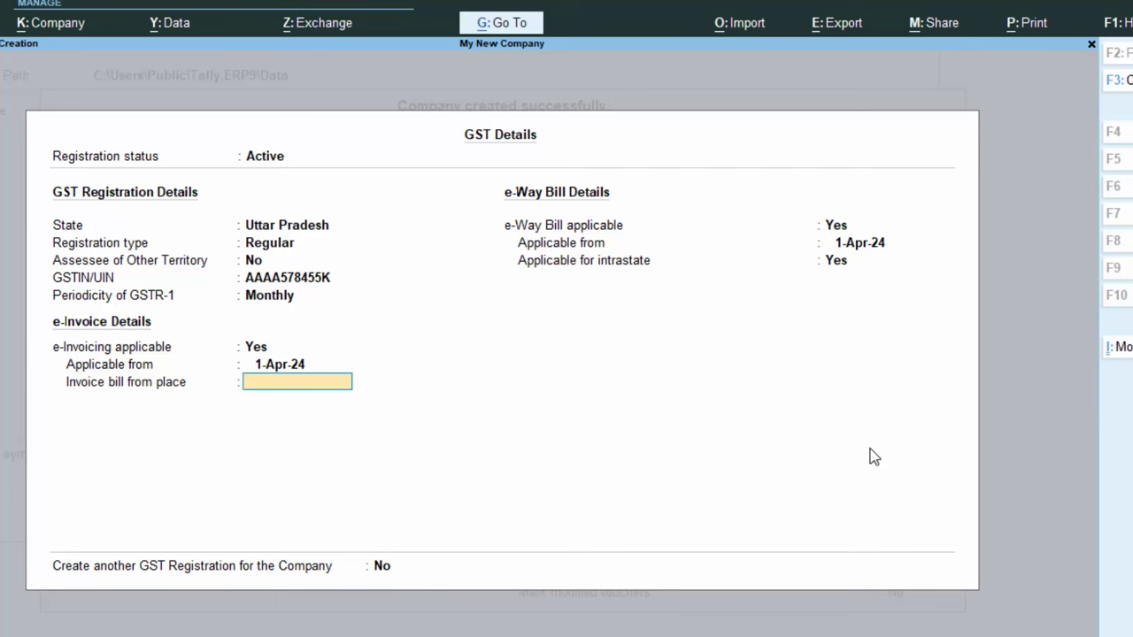
{"action": "type", "text": "Deoria"}
{"action": "key", "text": "Return"}
{"action": "key", "text": "Return"}
{"action": "key", "text": "Return"}
{"action": "key", "text": "Return"}
{"action": "key", "text": "Return"}
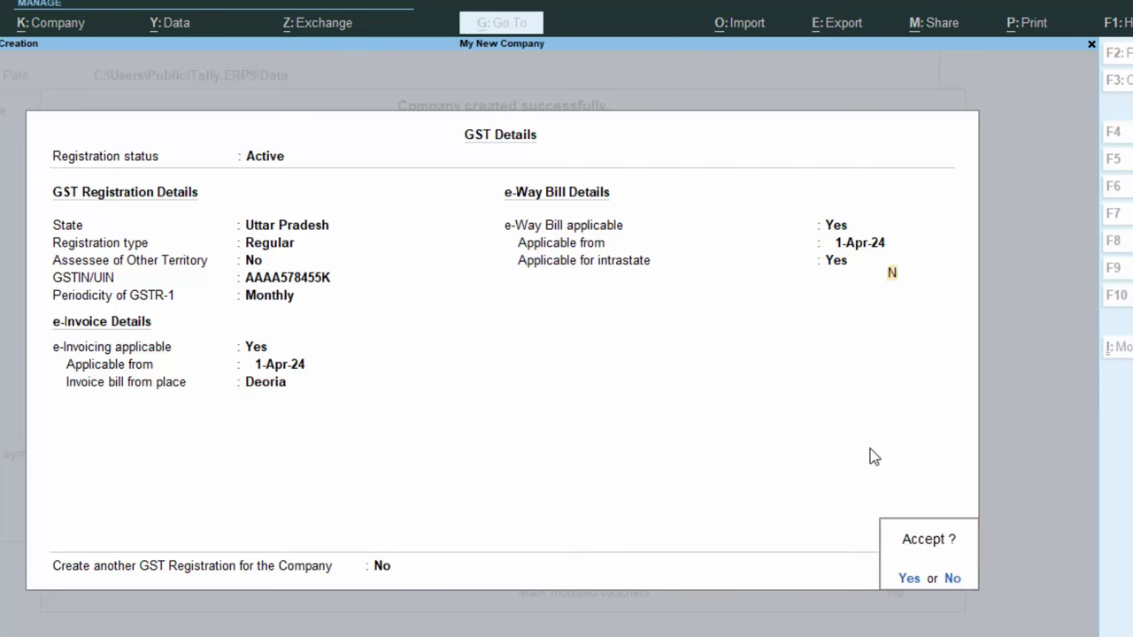
{"action": "key", "text": "Return"}
{"action": "key", "text": "Return"}
{"action": "key", "text": "Return"}
{"action": "key", "text": "Return"}
{"action": "key", "text": "Return"}
{"action": "key", "text": "Return"}
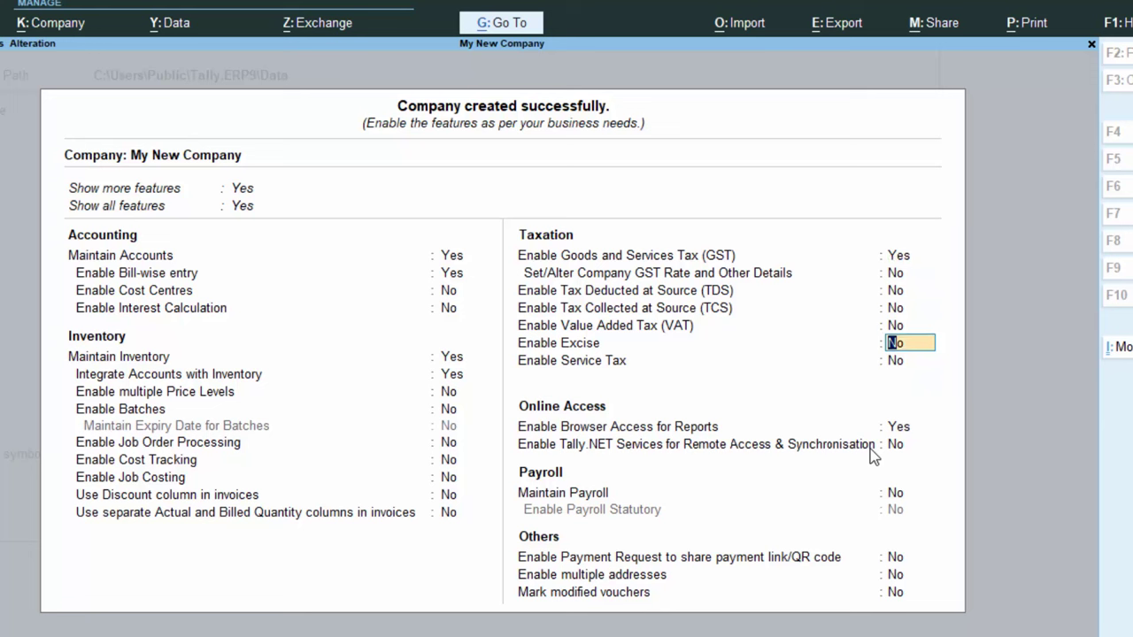
{"action": "key", "text": "Up"}
{"action": "key", "text": "Up"}
{"action": "key", "text": "Up"}
{"action": "key", "text": "Up"}
{"action": "key", "text": "Up"}
{"action": "key", "text": "Up"}
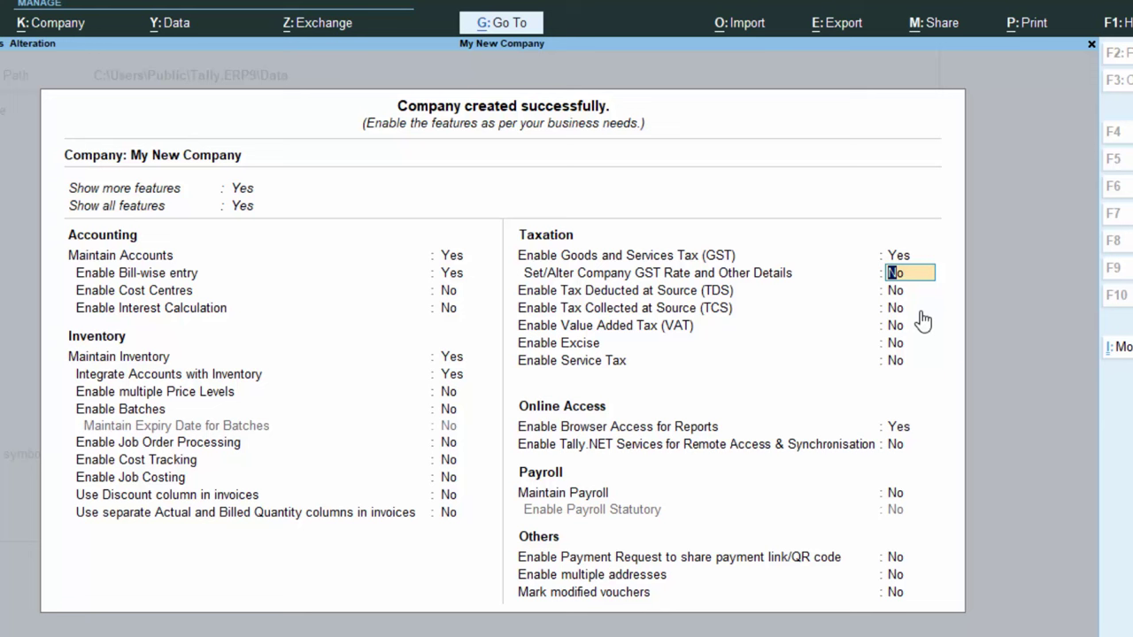
Leave the remaining taxation, online access, payroll and other features at their defaults and accept the company features.
{"action": "key", "text": "Return"}
{"action": "key", "text": "Return"}
{"action": "key", "text": "Return"}
{"action": "key", "text": "Return"}
{"action": "key", "text": "Return"}
{"action": "key", "text": "Return"}
{"action": "key", "text": "Return"}
{"action": "key", "text": "Return"}
{"action": "key", "text": "Return"}
{"action": "key", "text": "Return"}
{"action": "key", "text": "Return"}
{"action": "key", "text": "Return"}
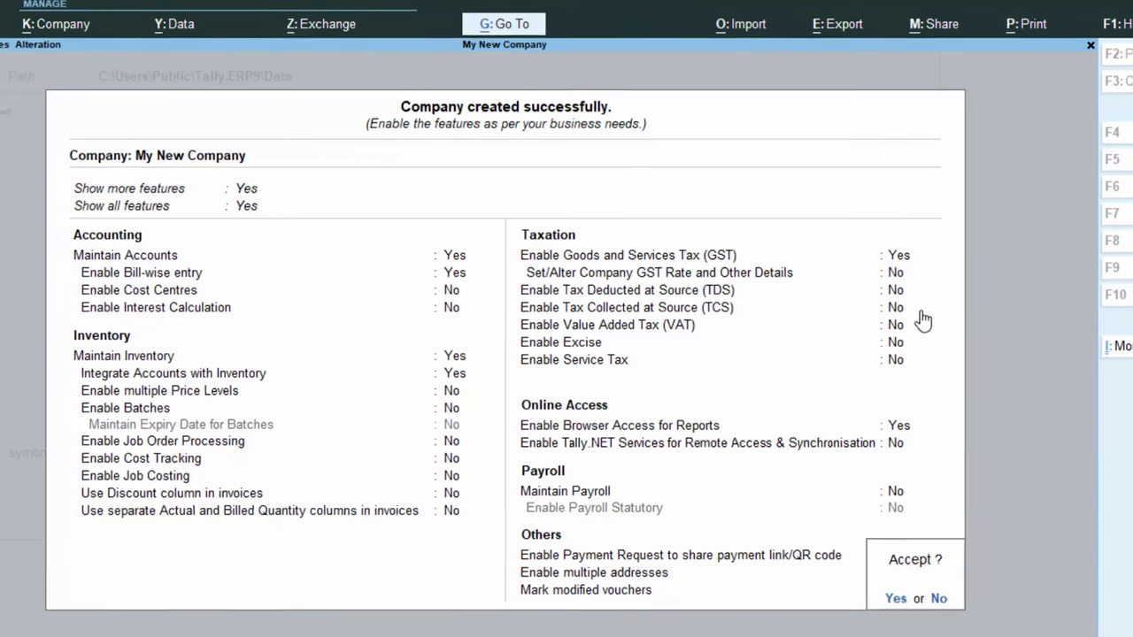
{"action": "key", "text": "Return"}
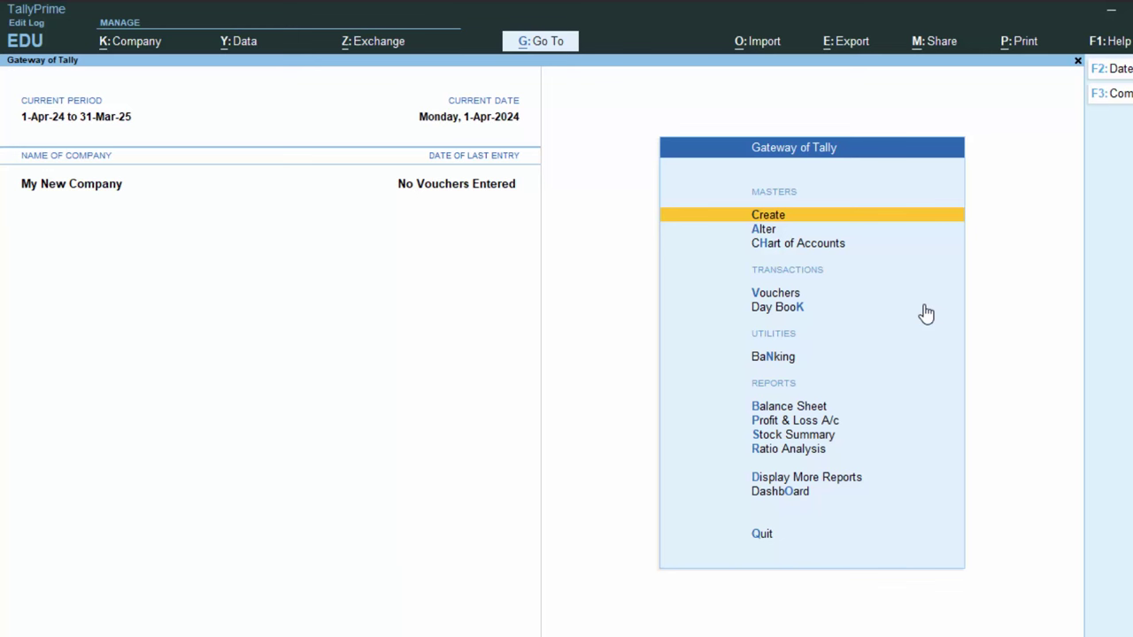
Start a Purchase voucher with supplier invoice number 34543 dated 1-Apr-24.
{"action": "key", "text": "v"}
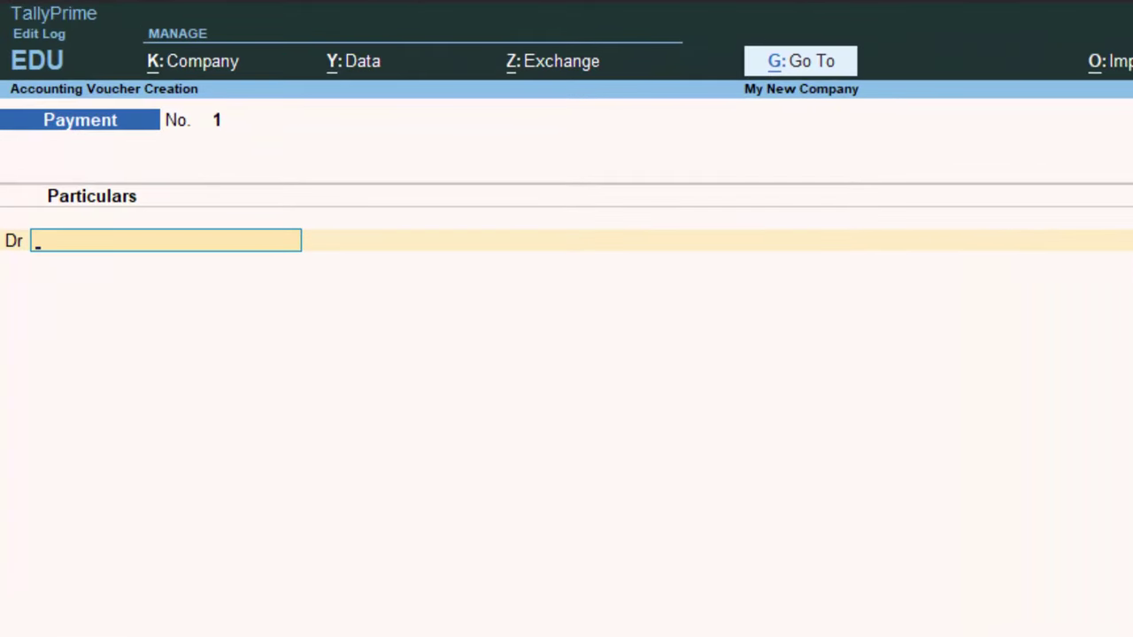
{"action": "key", "text": "F9"}
{"action": "type", "text": "34543"}
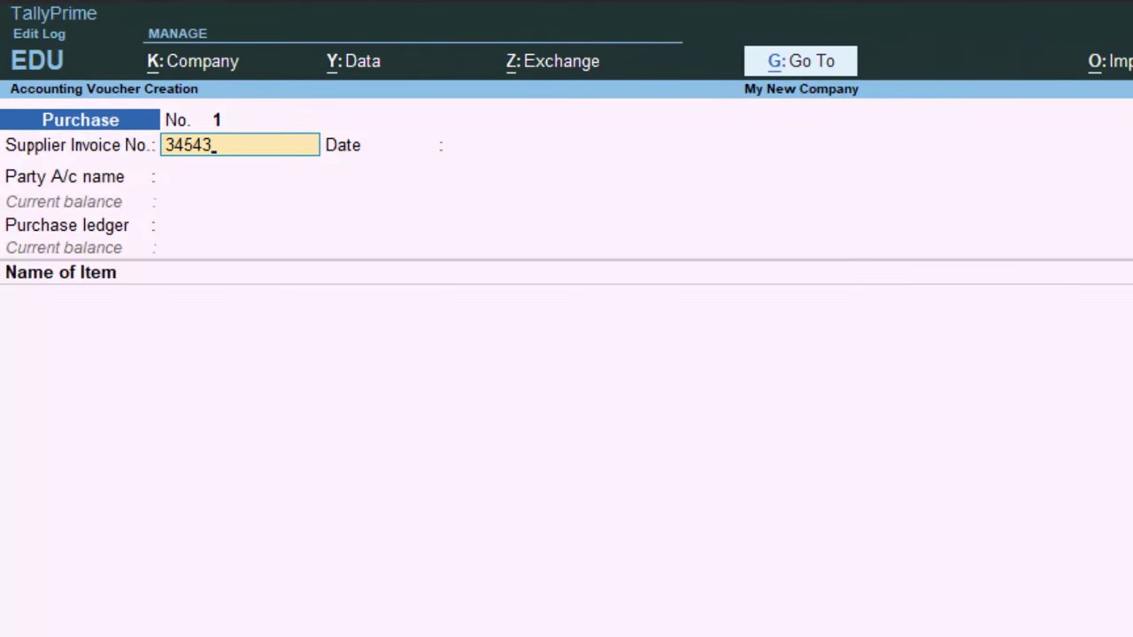
{"action": "key", "text": "Return"}
{"action": "key", "text": "Return"}
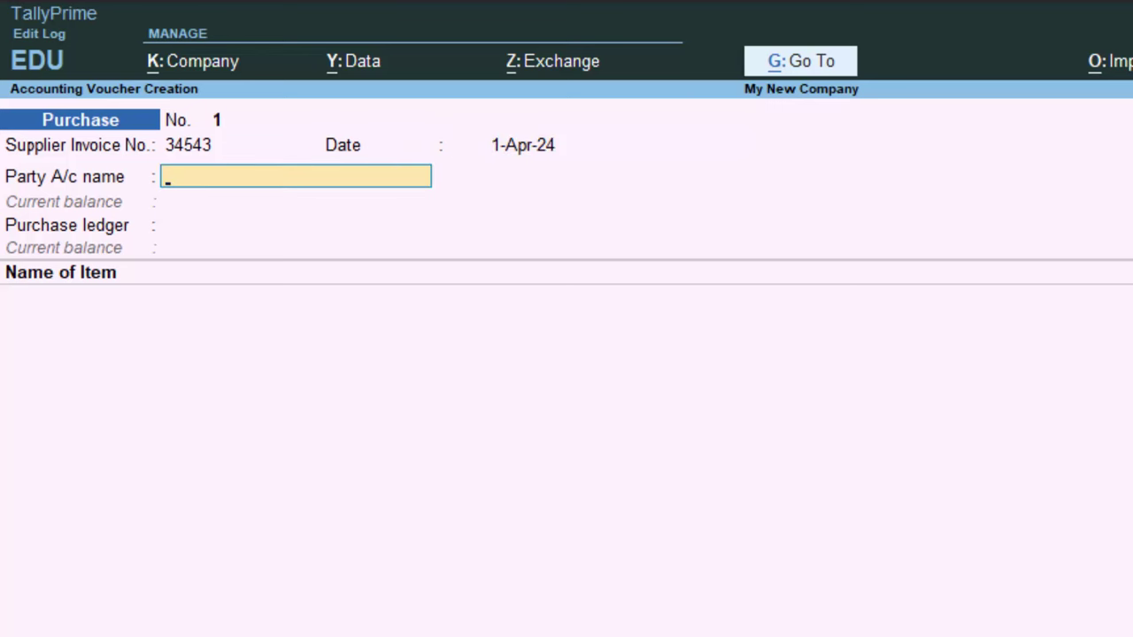
Create a new party ledger named Supplier 1 under Sundry Creditors from the purchase voucher.
{"action": "key", "text": "alt+c"}
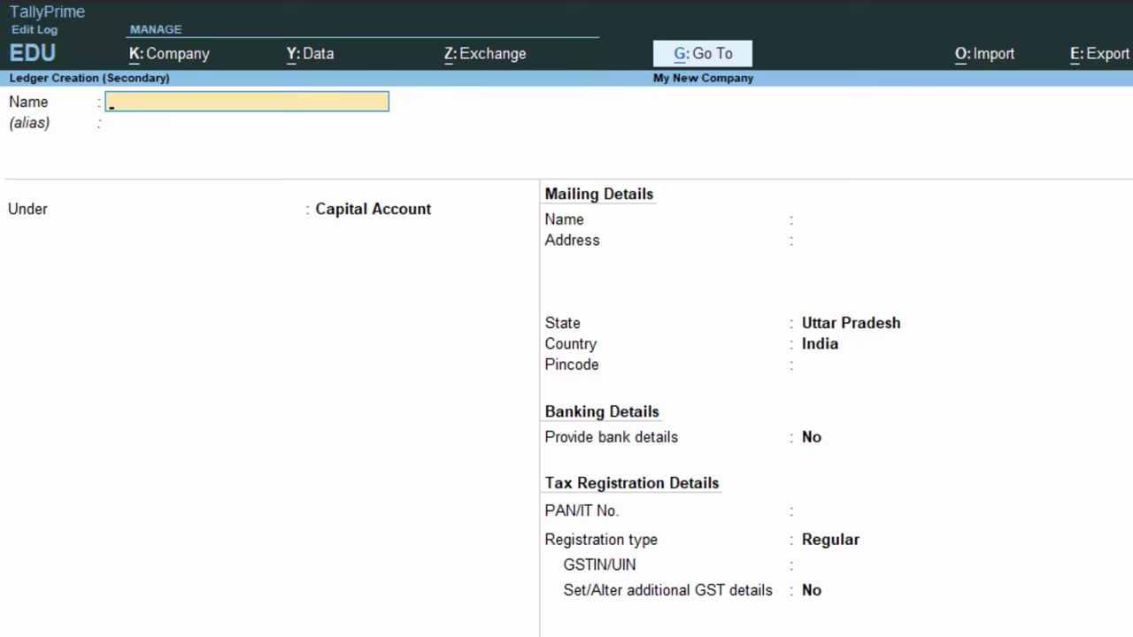
{"action": "type", "text": "Supplier 1"}
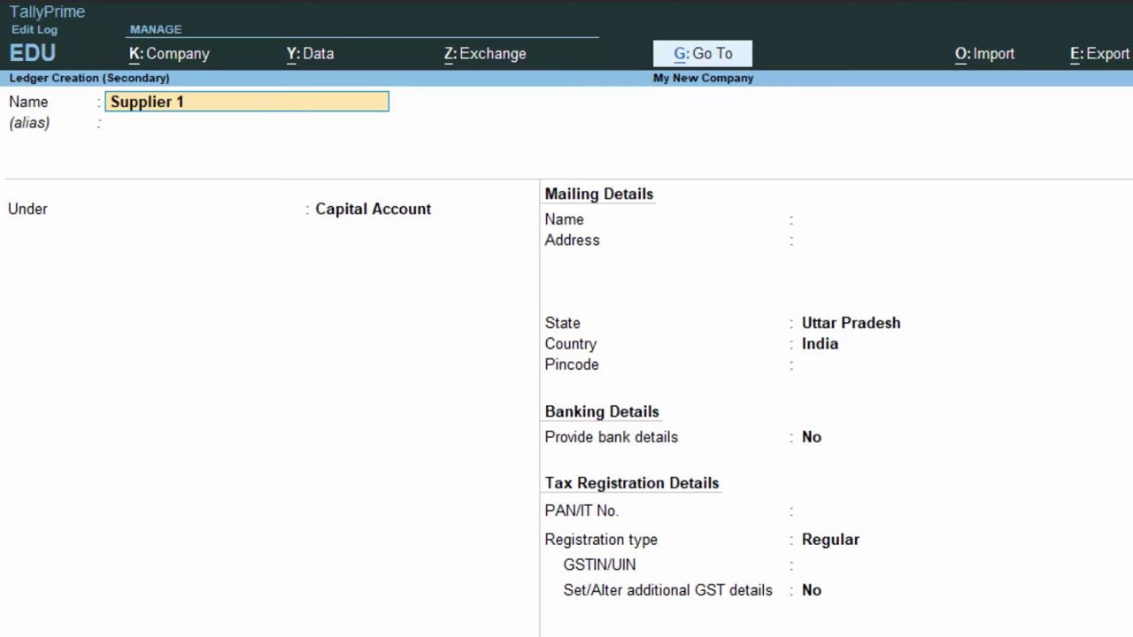
{"action": "key", "text": "Return"}
{"action": "key", "text": "Return"}
{"action": "type", "text": "S"}
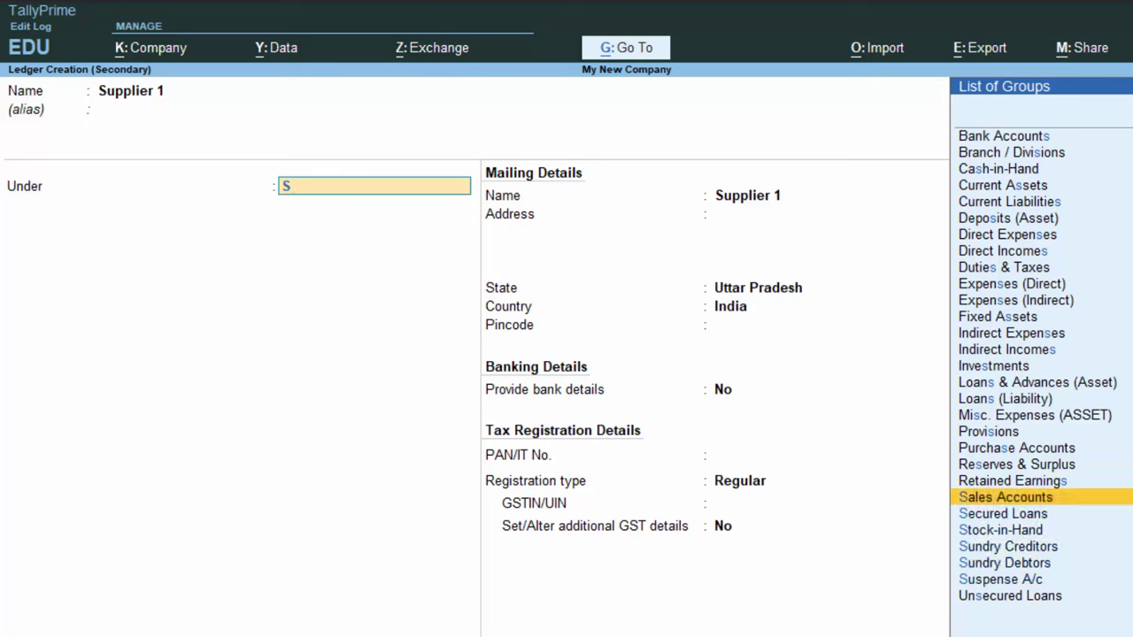
{"action": "key", "text": "Down"}
{"action": "key", "text": "Down"}
{"action": "key", "text": "Down"}
{"action": "key", "text": "Return"}
Keep bill-by-bill balances, Uttar Pradesh as state, India as country and Regular registration for the Supplier 1 ledger, and accept it.
{"action": "key", "text": "Return"}
{"action": "key", "text": "Return"}
{"action": "key", "text": "Return"}
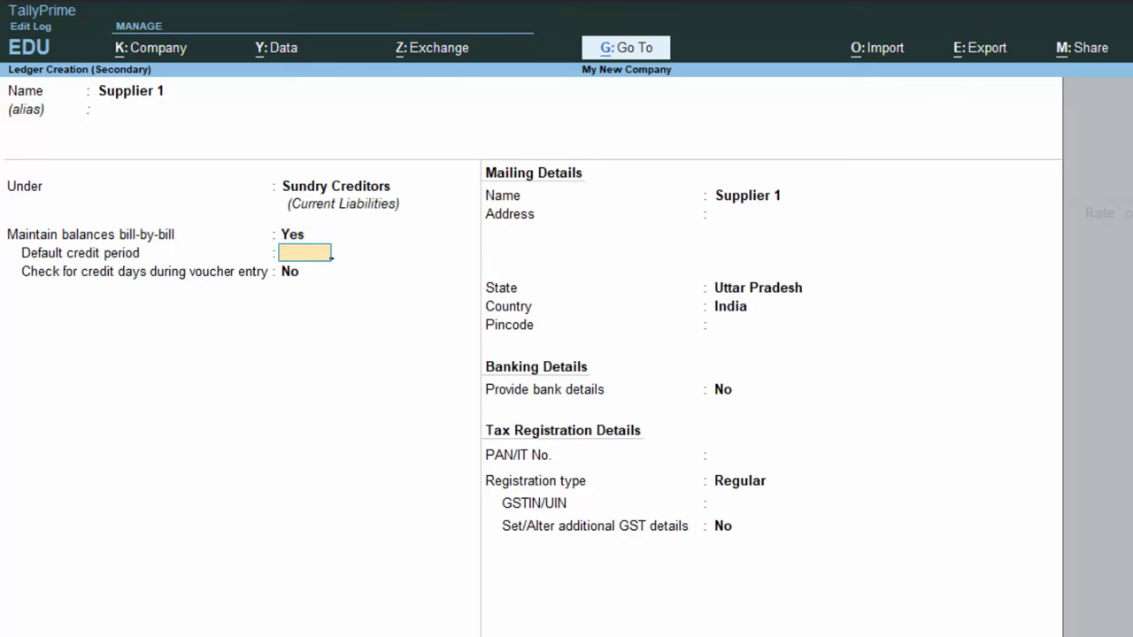
{"action": "key", "text": "Return"}
{"action": "key", "text": "Return"}
{"action": "key", "text": "Return"}
{"action": "key", "text": "Return"}
{"action": "key", "text": "Return"}
{"action": "key", "text": "Return"}
{"action": "key", "text": "Return"}
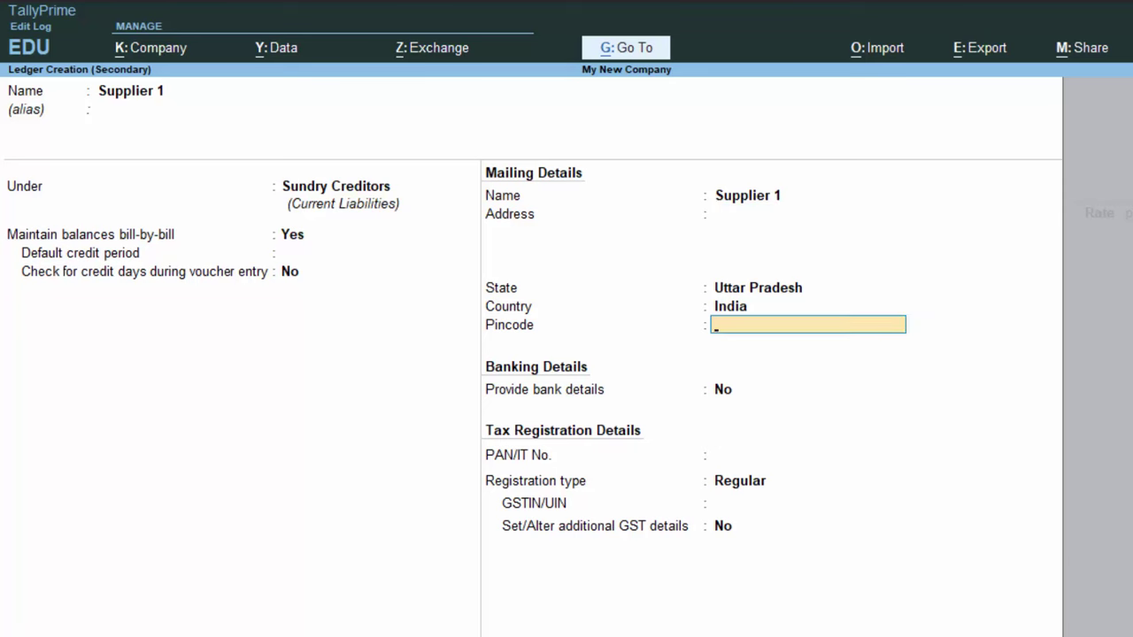
{"action": "key", "text": "Return"}
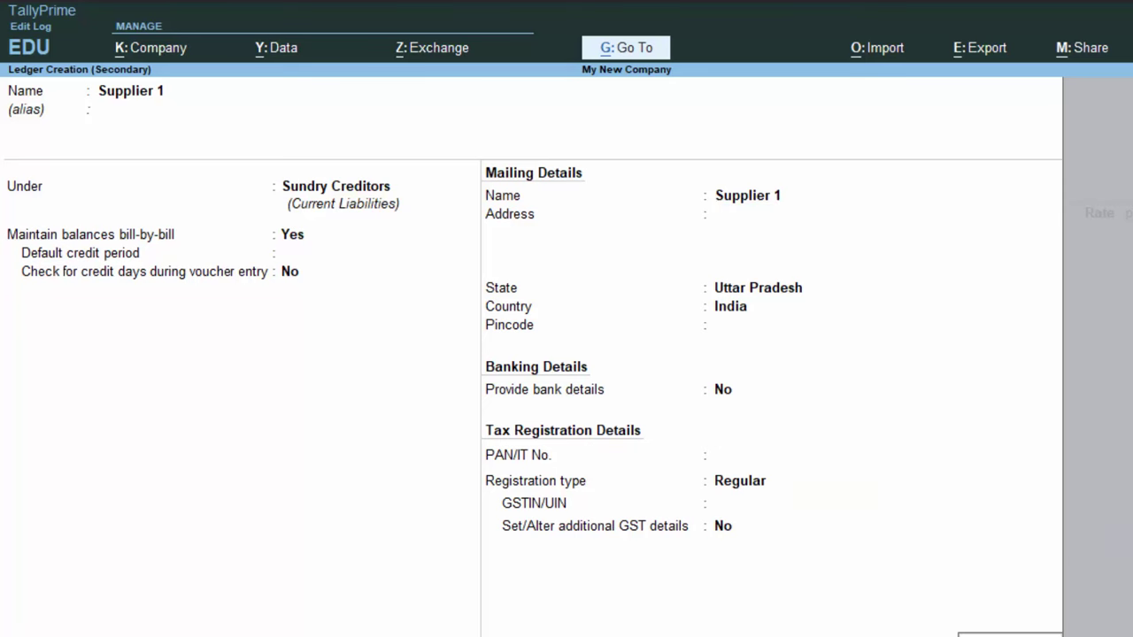
{"action": "key", "text": "Return"}
Leave the receipt and party details of the purchase voucher at their defaults and accept them.
{"action": "key", "text": "Return"}
{"action": "key", "text": "Return"}
{"action": "key", "text": "Return"}
{"action": "key", "text": "Return"}
{"action": "key", "text": "Return"}
{"action": "key", "text": "Return"}
{"action": "key", "text": "Return"}
{"action": "key", "text": "Return"}
{"action": "key", "text": "Return"}
{"action": "key", "text": "Return"}
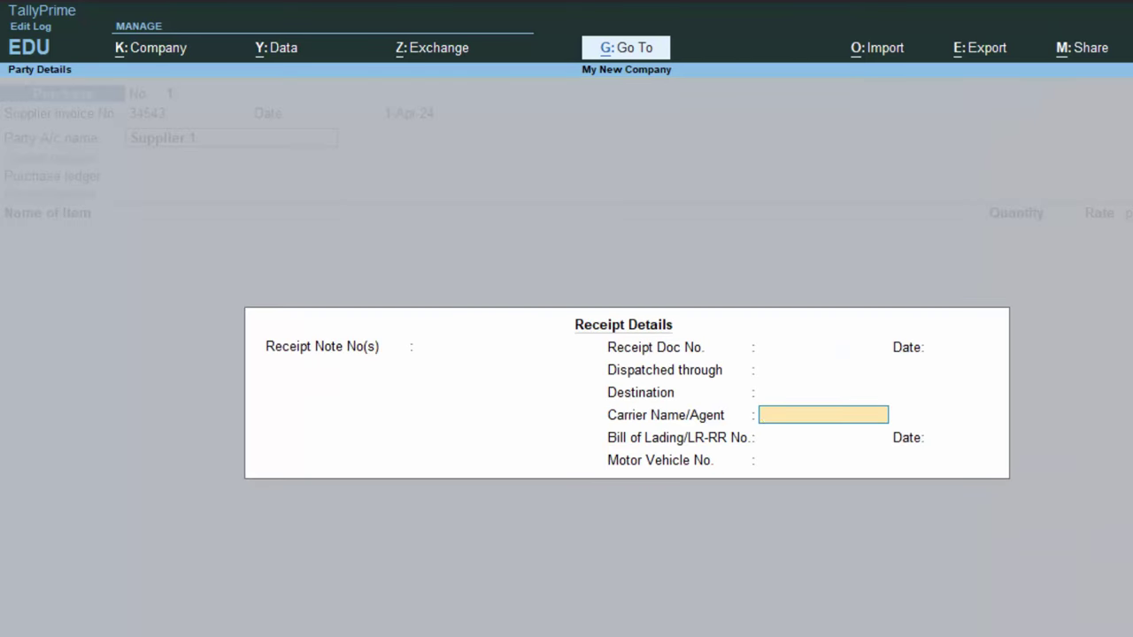
{"action": "key", "text": "Return"}
{"action": "key", "text": "Return"}
{"action": "key", "text": "Return"}
{"action": "key", "text": "Return"}
{"action": "key", "text": "Return"}
{"action": "key", "text": "Return"}
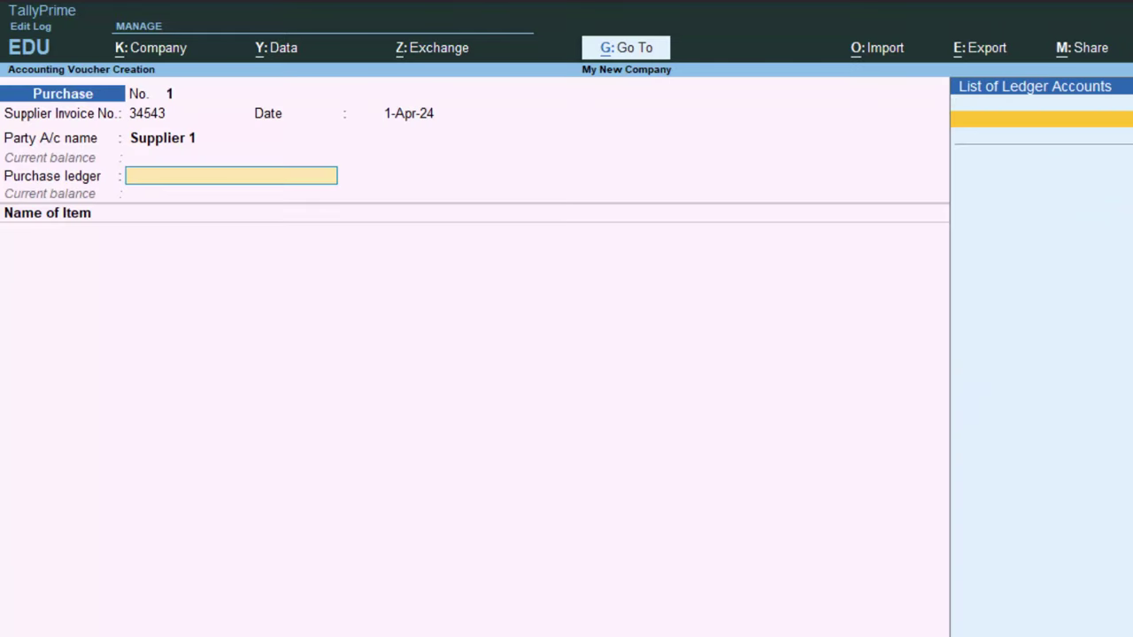
Create a new purchase ledger named Purchase A/c under Purchase Accounts from the voucher.
{"action": "key", "text": "alt+c"}
{"action": "type", "text": "Pur"}
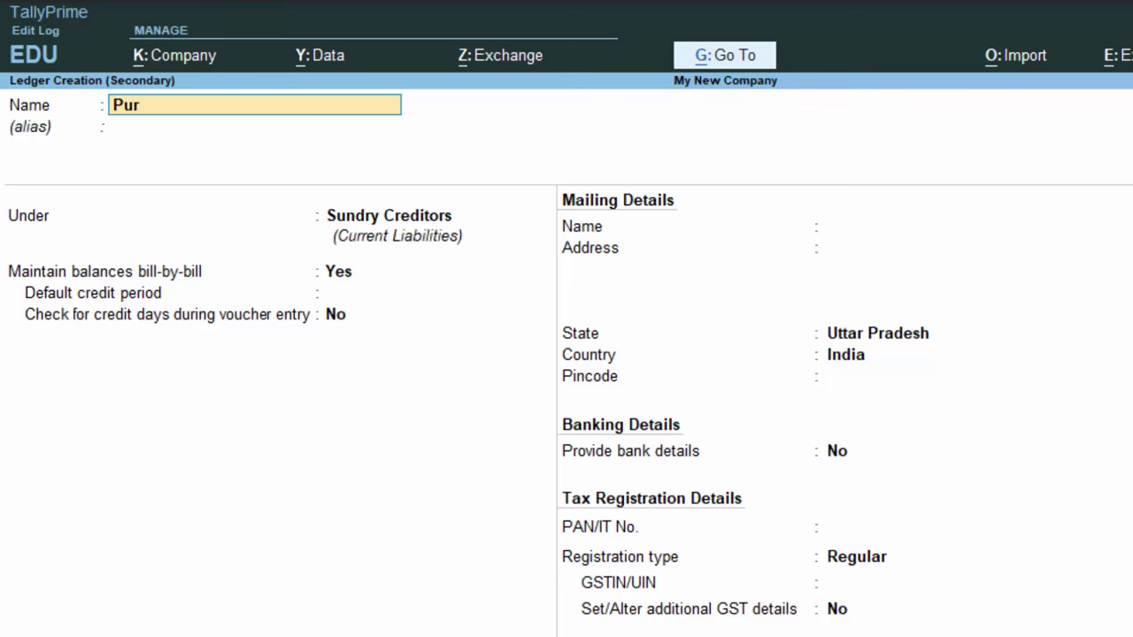
{"action": "type", "text": "chase a/c"}
{"action": "key", "text": "Return"}
{"action": "key", "text": "Return"}
{"action": "type", "text": "P"}
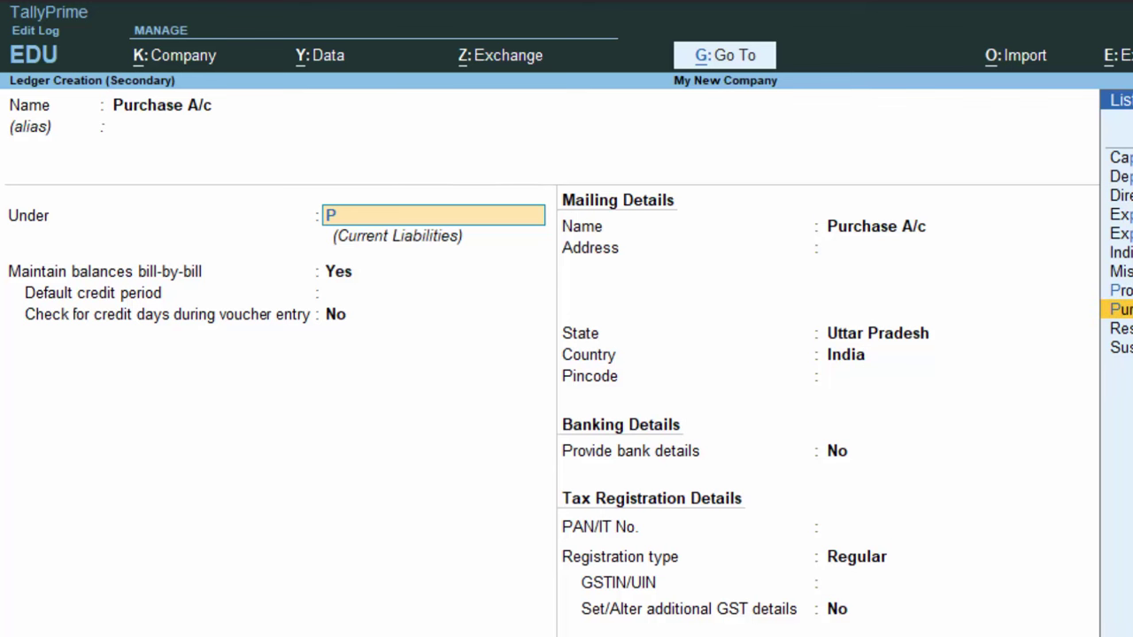
{"action": "key", "text": "Return"}
Keep the default ledger type and statutory details, with GST applicable, for Purchase A/c and accept the ledger.
{"action": "key", "text": "Return"}
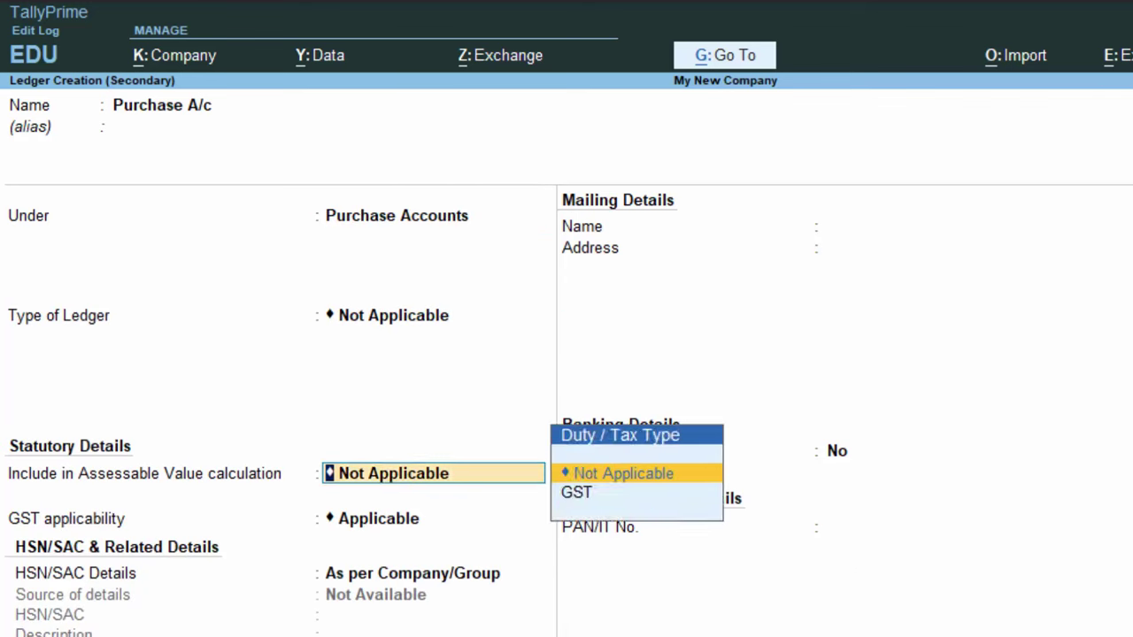
{"action": "key", "text": "Return"}
{"action": "key", "text": "Return"}
{"action": "key", "text": "Return"}
{"action": "key", "text": "Return"}
{"action": "key", "text": "Return"}
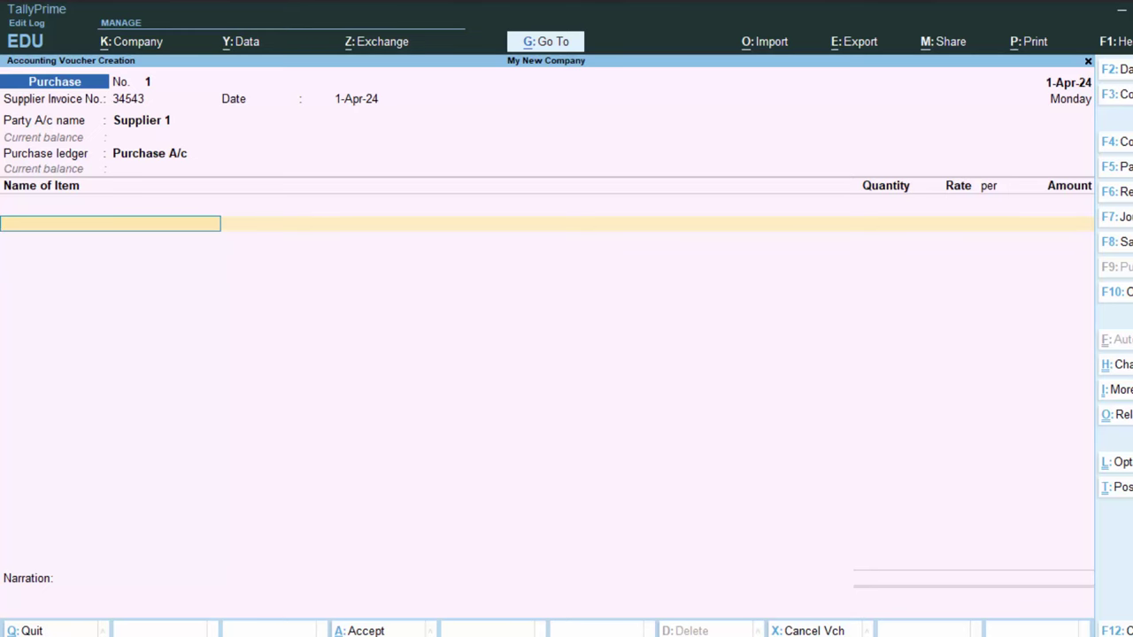
Start a new stock item named Tata Sampann Dal under Primary from the purchase voucher.
{"action": "key", "text": "alt+c"}
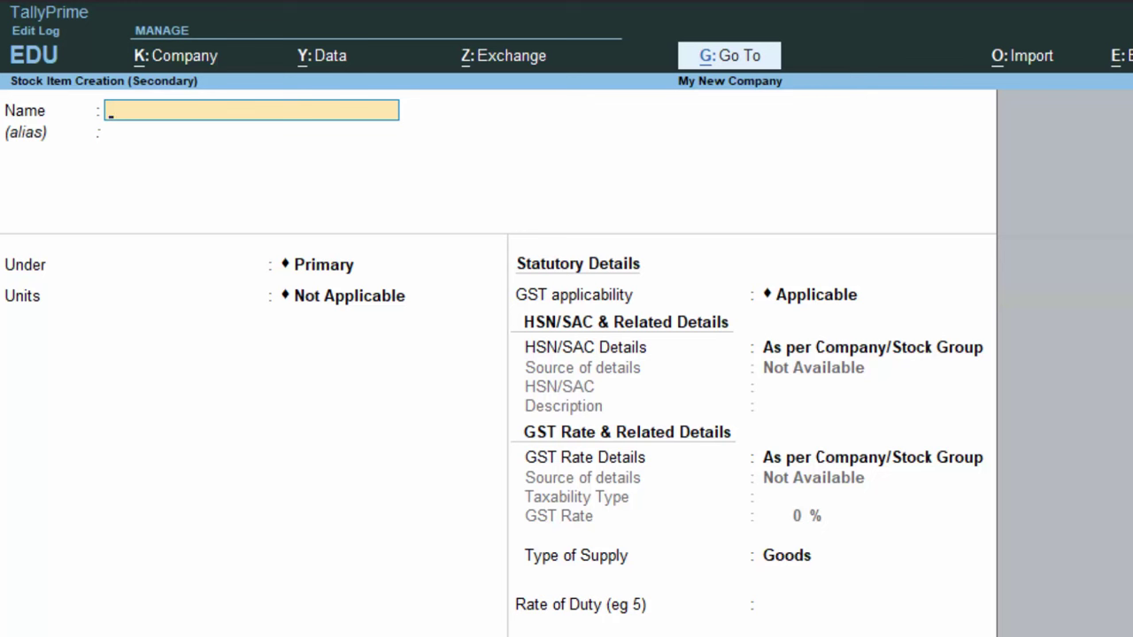
{"action": "type", "text": "Tata Samp"}
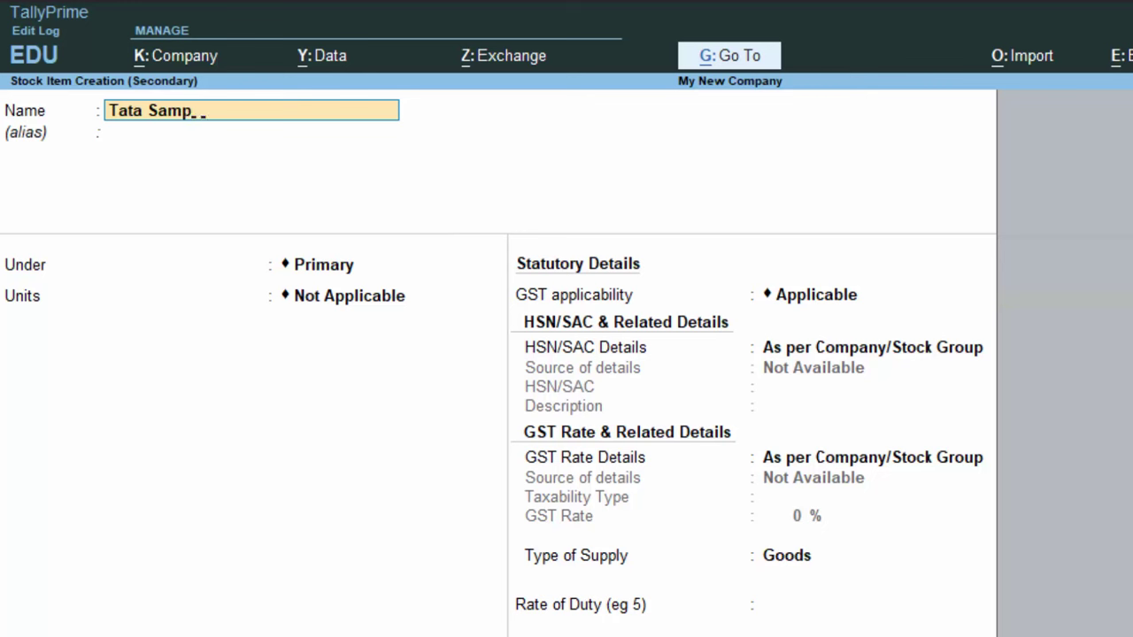
{"action": "type", "text": "ann Dal"}
{"action": "key", "text": "Return"}
{"action": "key", "text": "Return"}
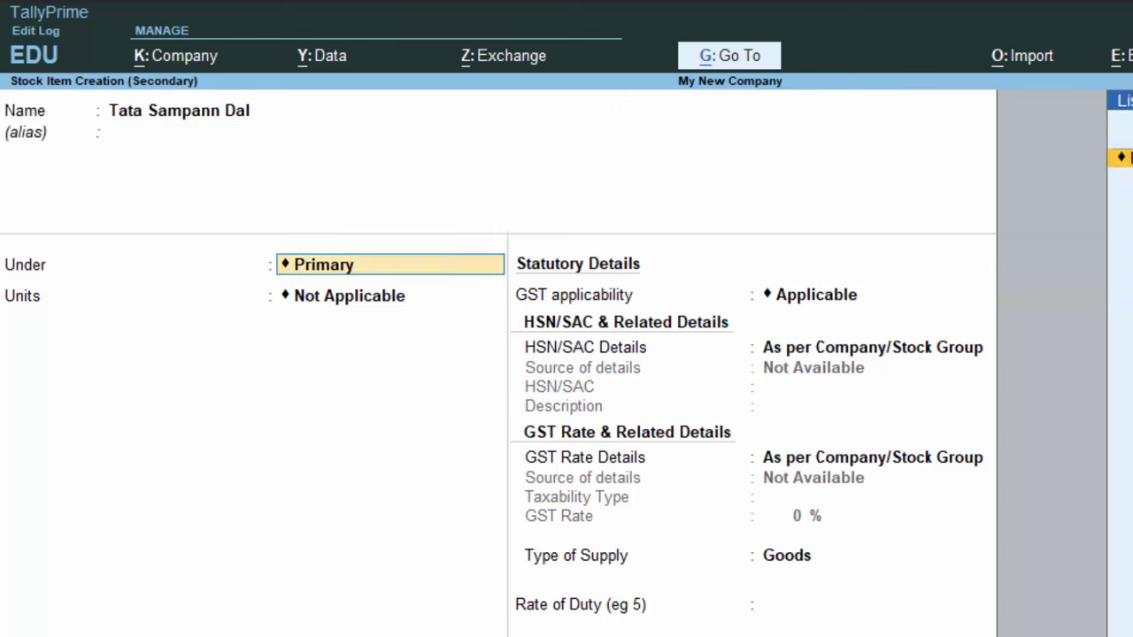
{"action": "key", "text": "Return"}
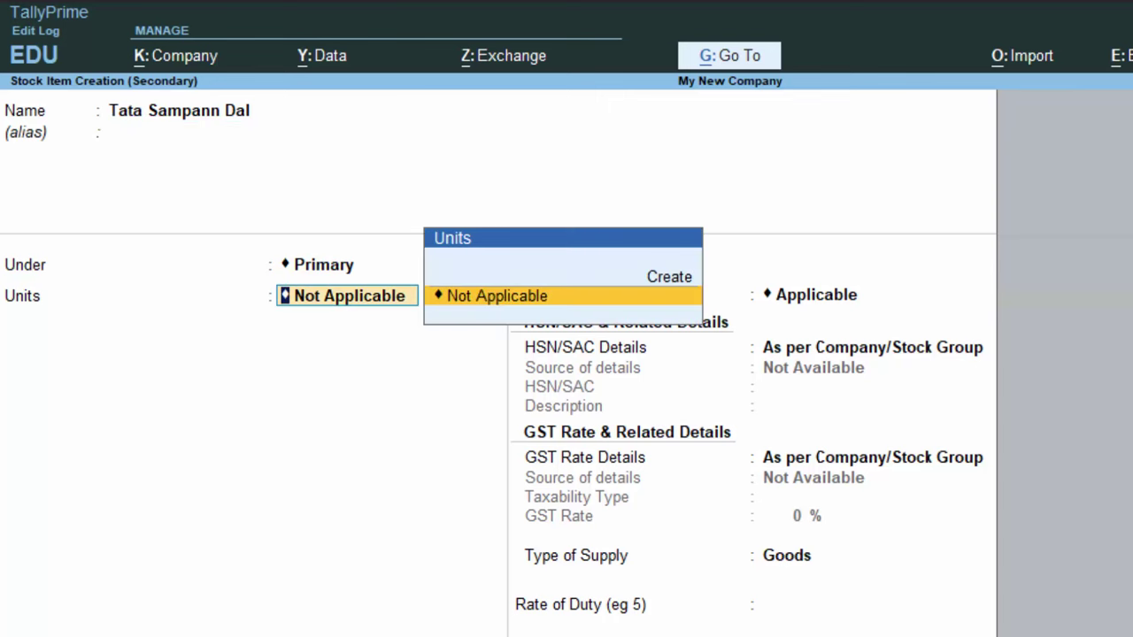
Create a simple unit for the item with symbol kg, formal name Kilogram, UQC KGS-KILOGRAMS and 3 decimal places.
{"action": "key", "text": "Up"}
{"action": "key", "text": "Return"}
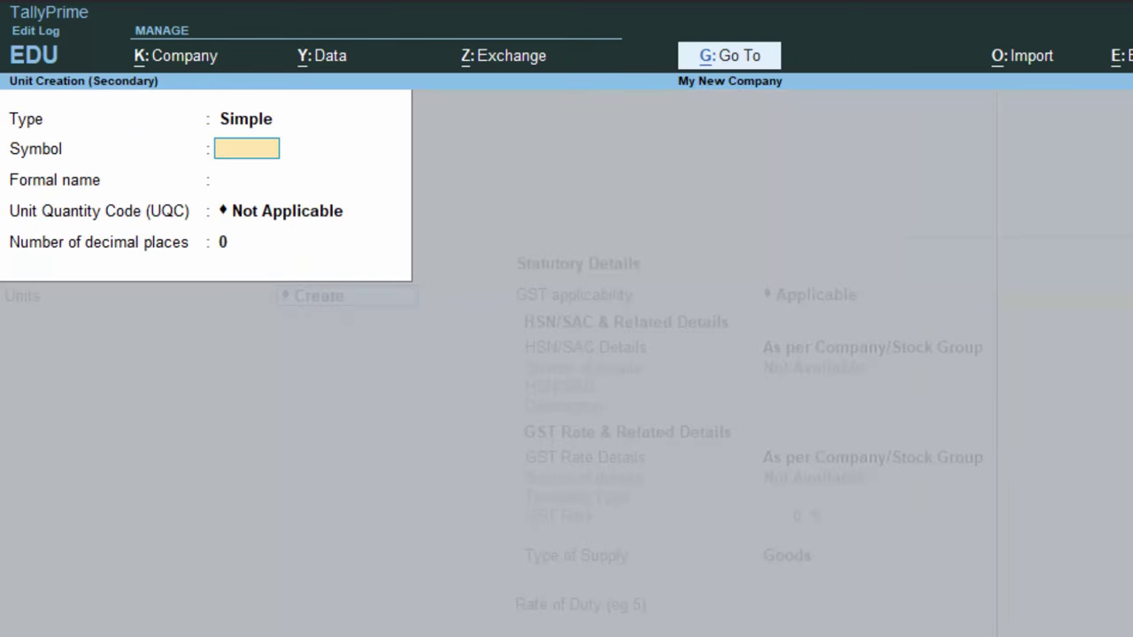
{"action": "type", "text": "kg"}
{"action": "key", "text": "Return"}
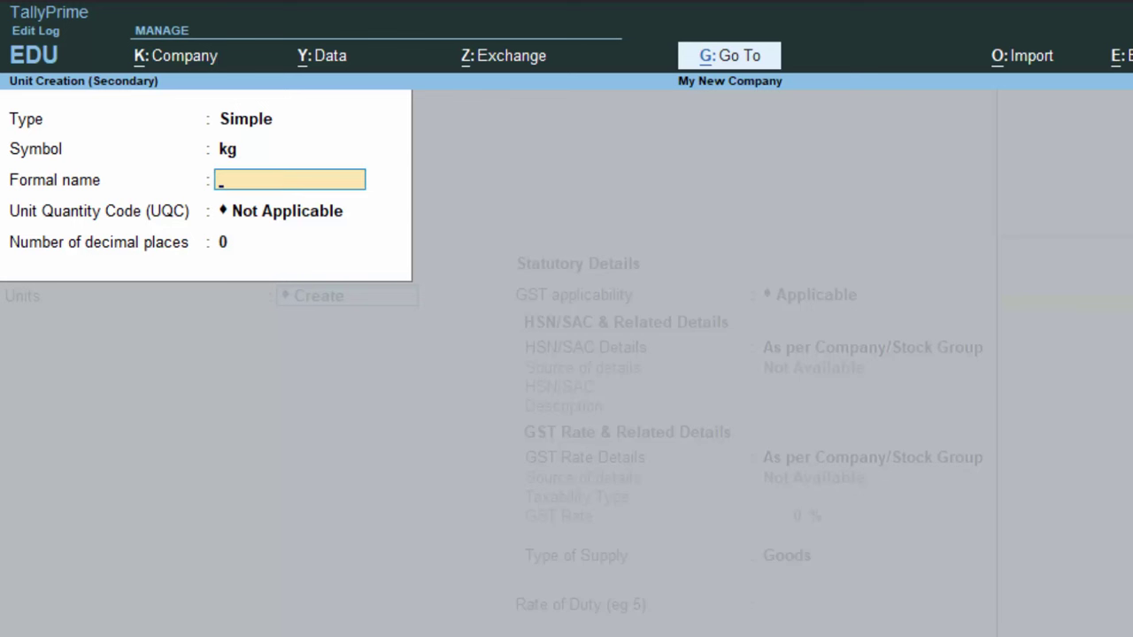
{"action": "type", "text": "Kilogram"}
{"action": "key", "text": "Return"}
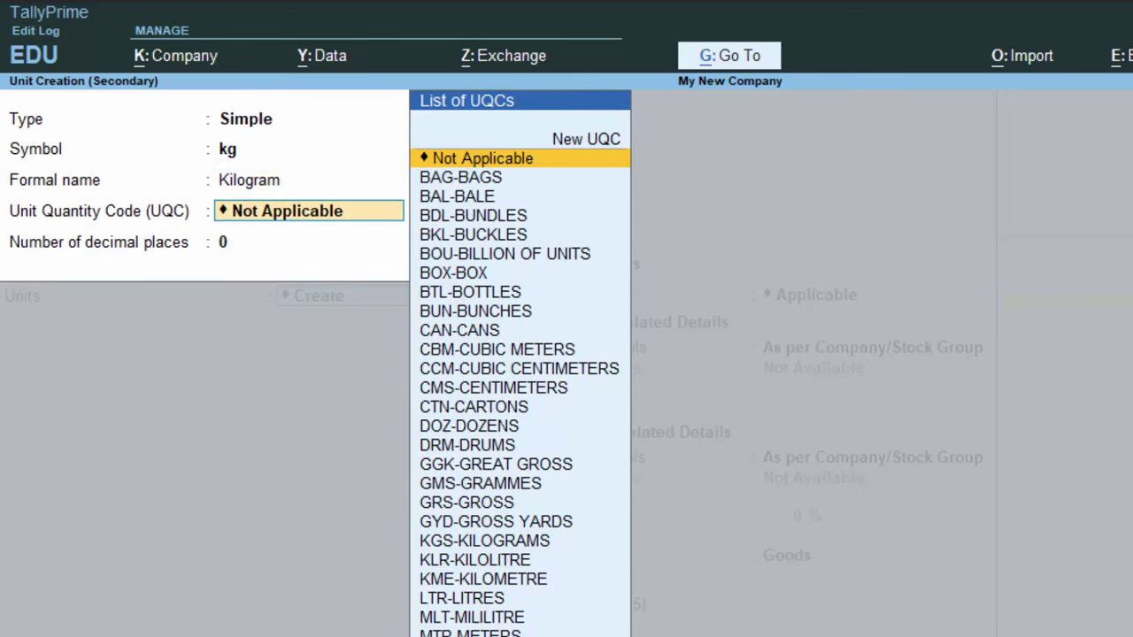
{"action": "type", "text": "kg"}
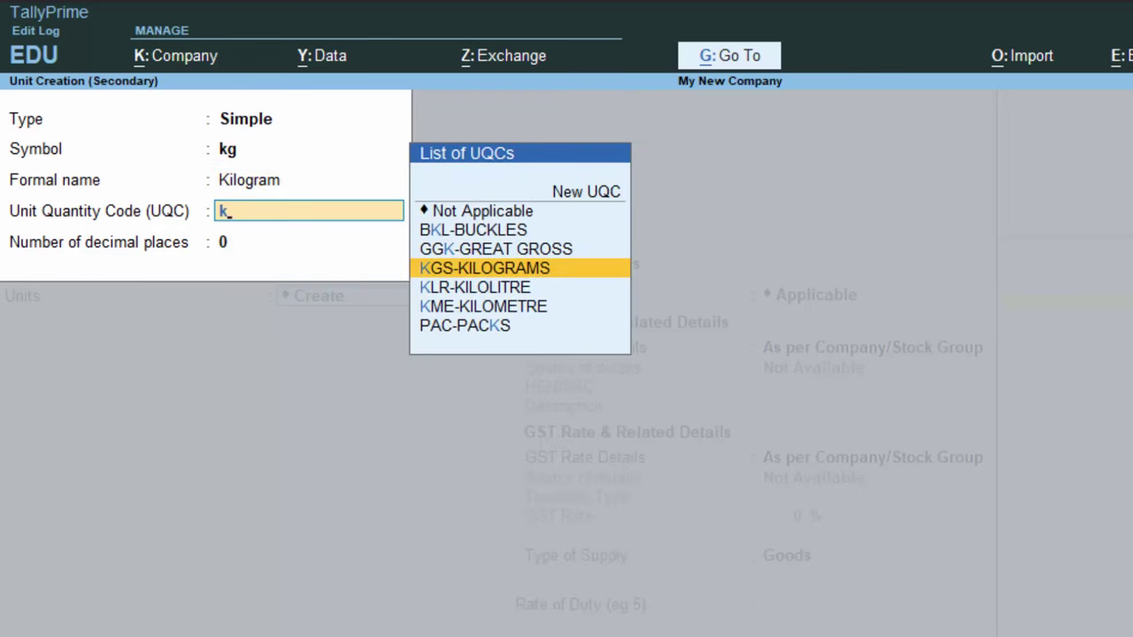
{"action": "key", "text": "Return"}
{"action": "type", "text": "3"}
{"action": "key", "text": "Return"}
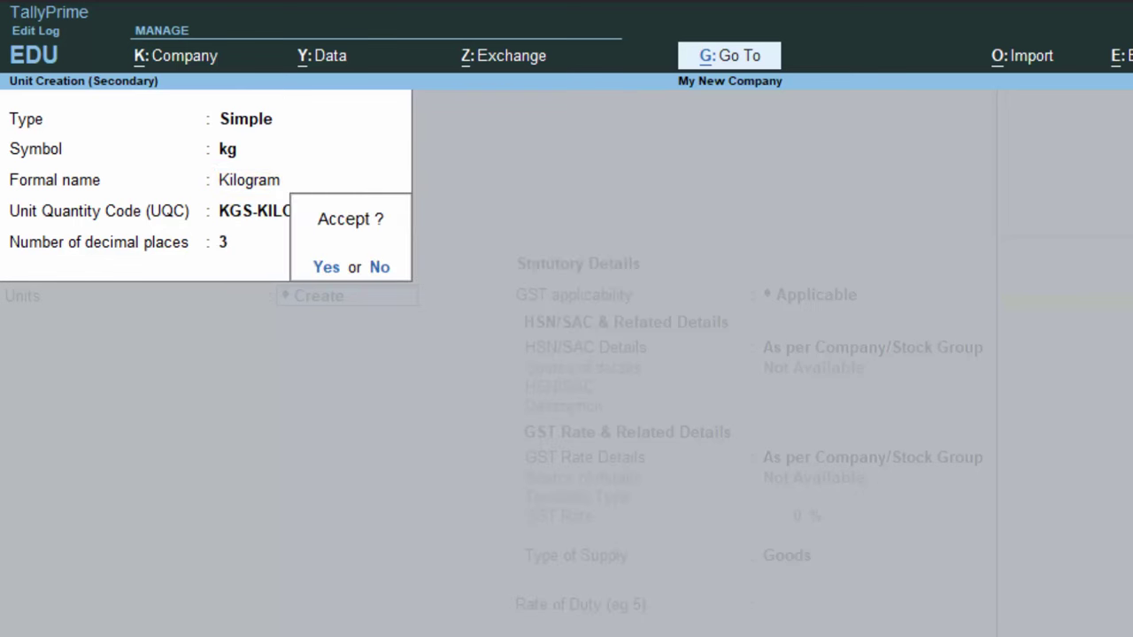
{"action": "key", "text": "Return"}
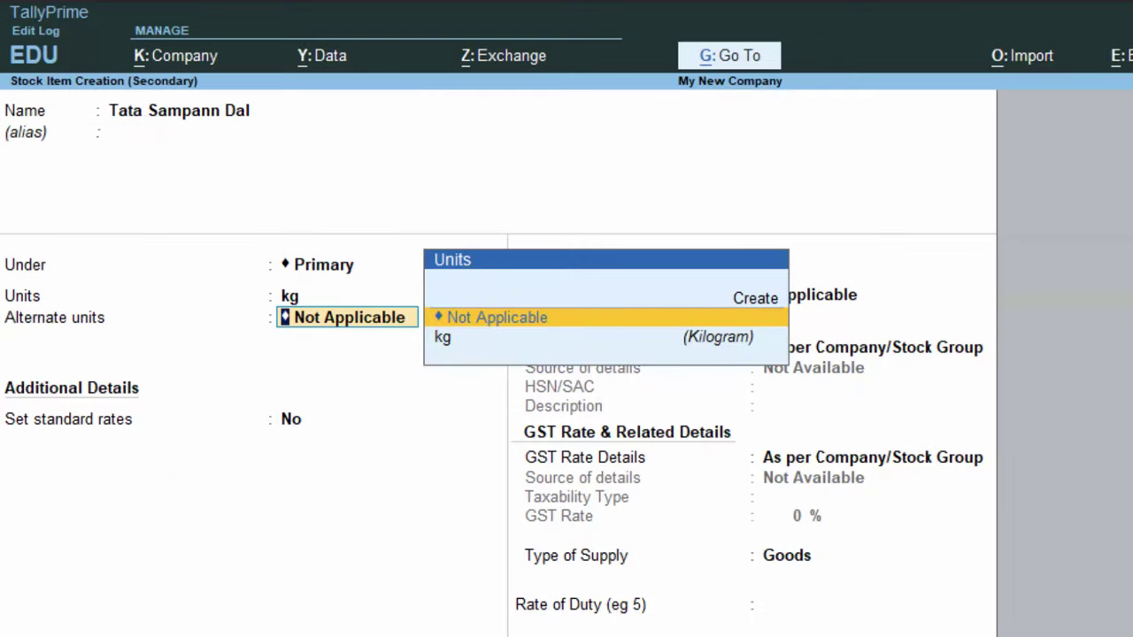
Leave the alternate units, standard rates, HSN/SAC, GST rate and duty details at their defaults and accept the stock item.
{"action": "key", "text": "Return"}
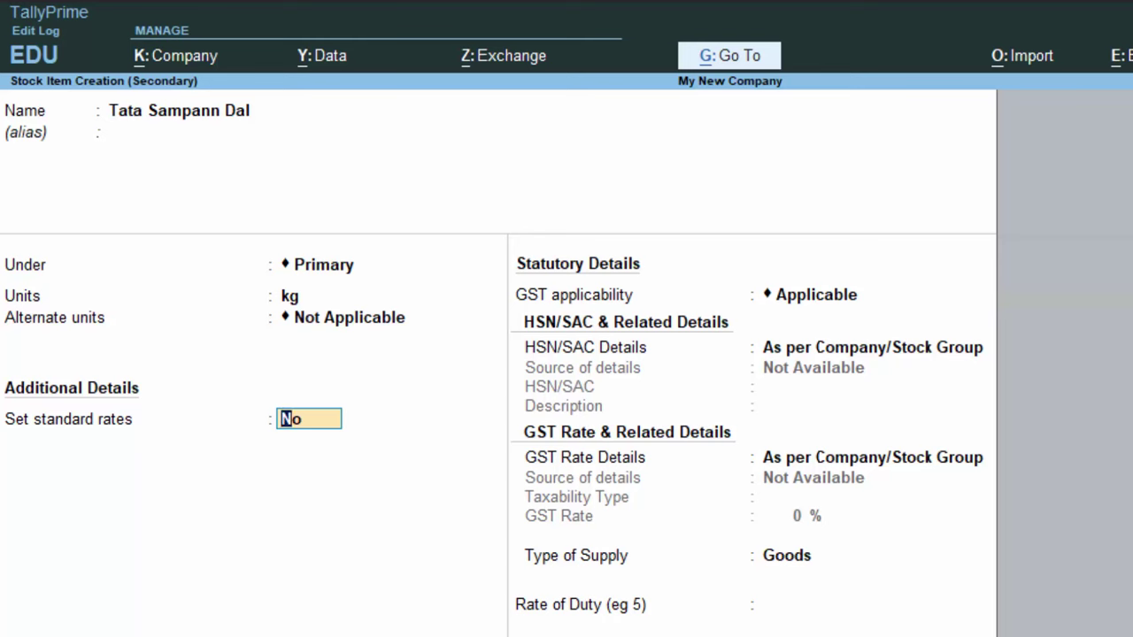
{"action": "key", "text": "Return"}
{"action": "key", "text": "Return"}
{"action": "key", "text": "Return"}
{"action": "key", "text": "Return"}
{"action": "key", "text": "Return"}
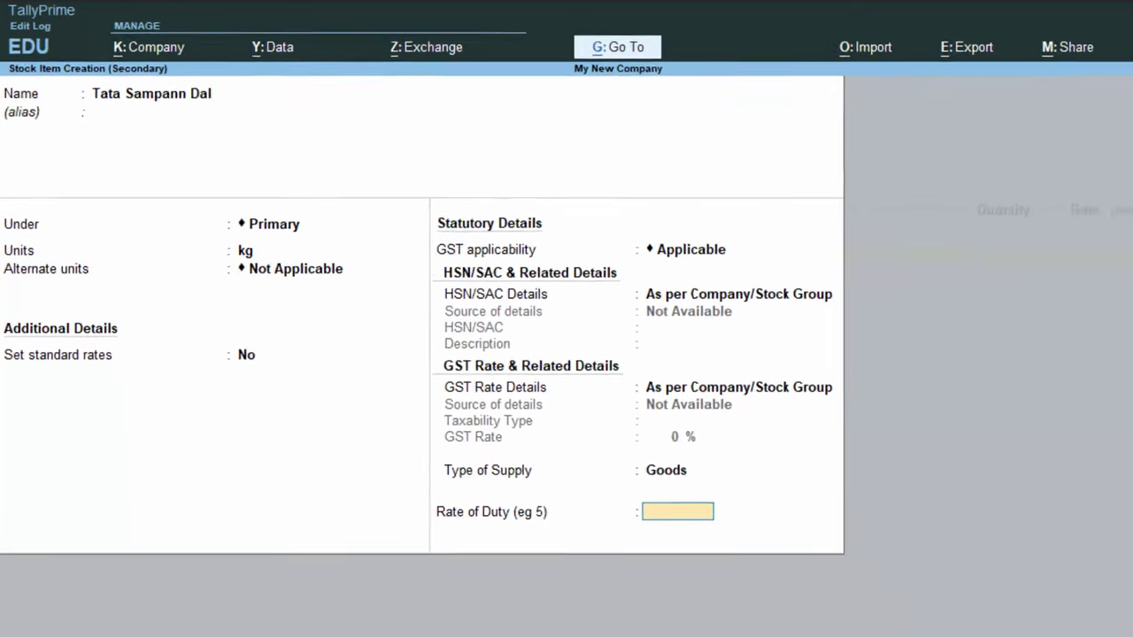
{"action": "key", "text": "Return"}
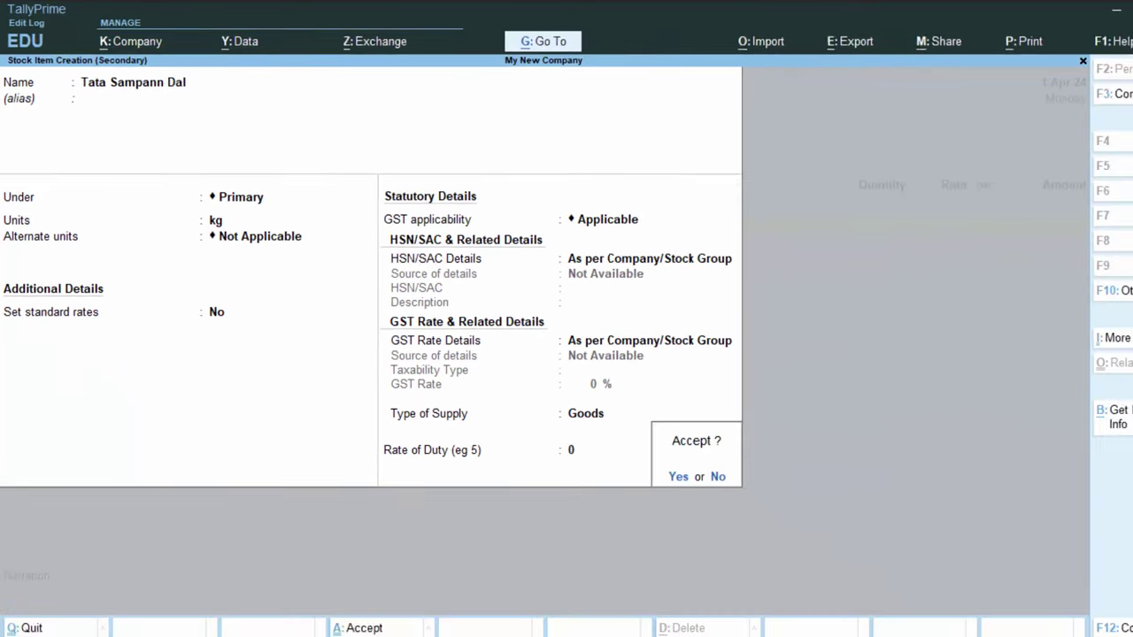
{"action": "key", "text": "Return"}
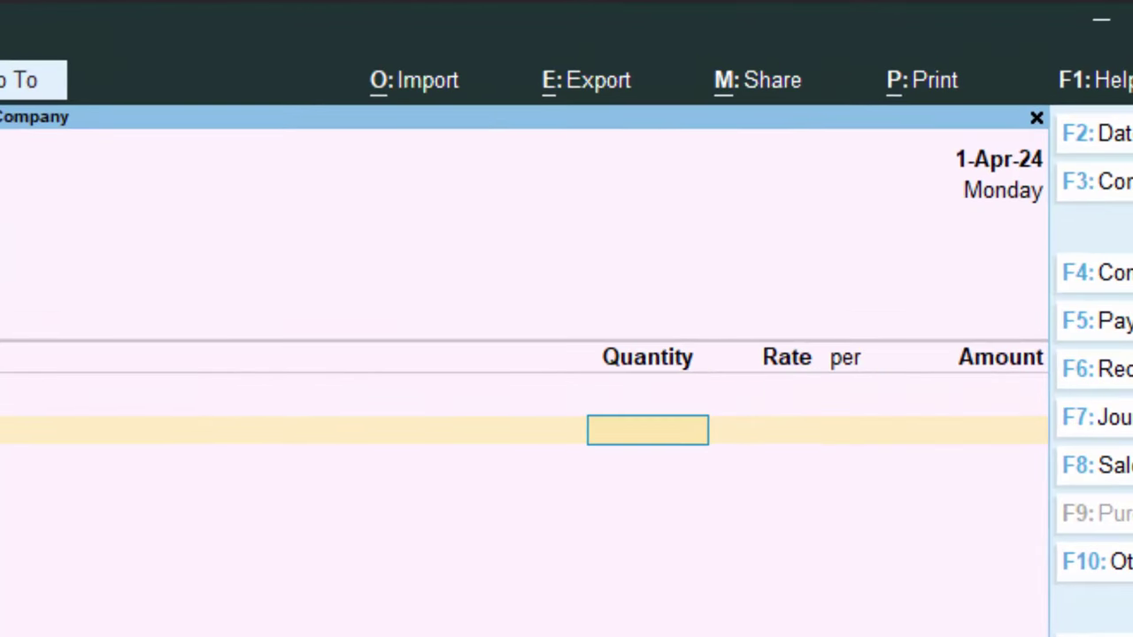
Enter a quantity of 100 kg at a rate of 130 per kg for Tata Sampann Dal in the purchase voucher.
{"action": "type", "text": "100"}
{"action": "key", "text": "Return"}
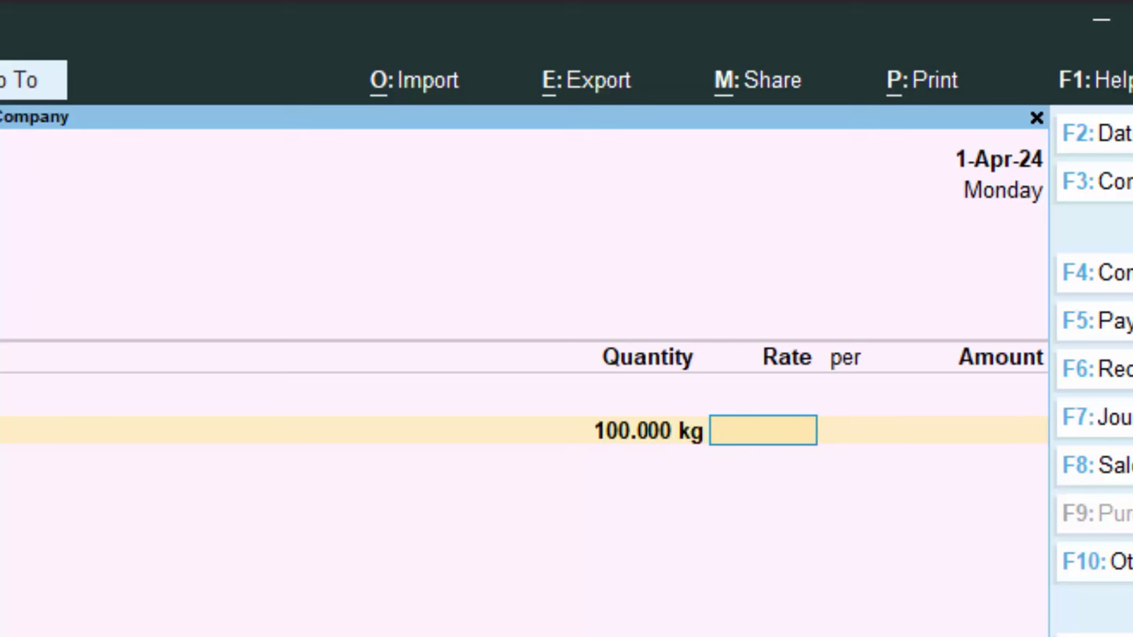
{"action": "type", "text": "130"}
{"action": "key", "text": "Return"}
{"action": "key", "text": "Return"}
{"action": "key", "text": "Return"}
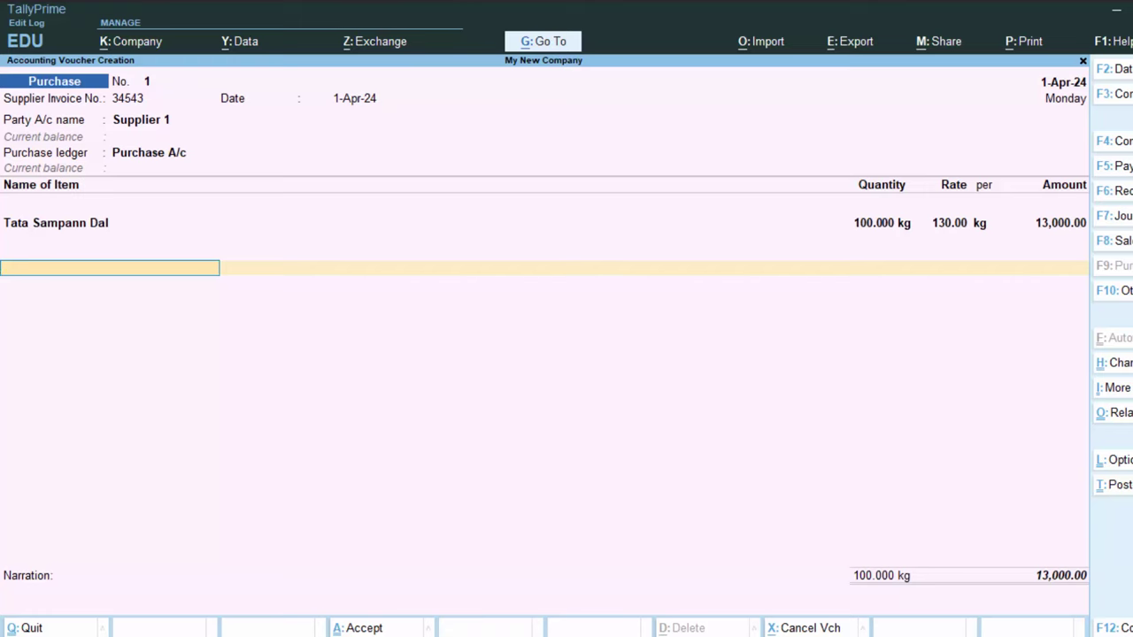
Create a new tax ledger named Cgst under Duties & Taxes from the purchase voucher.
{"action": "key", "text": "alt+c"}
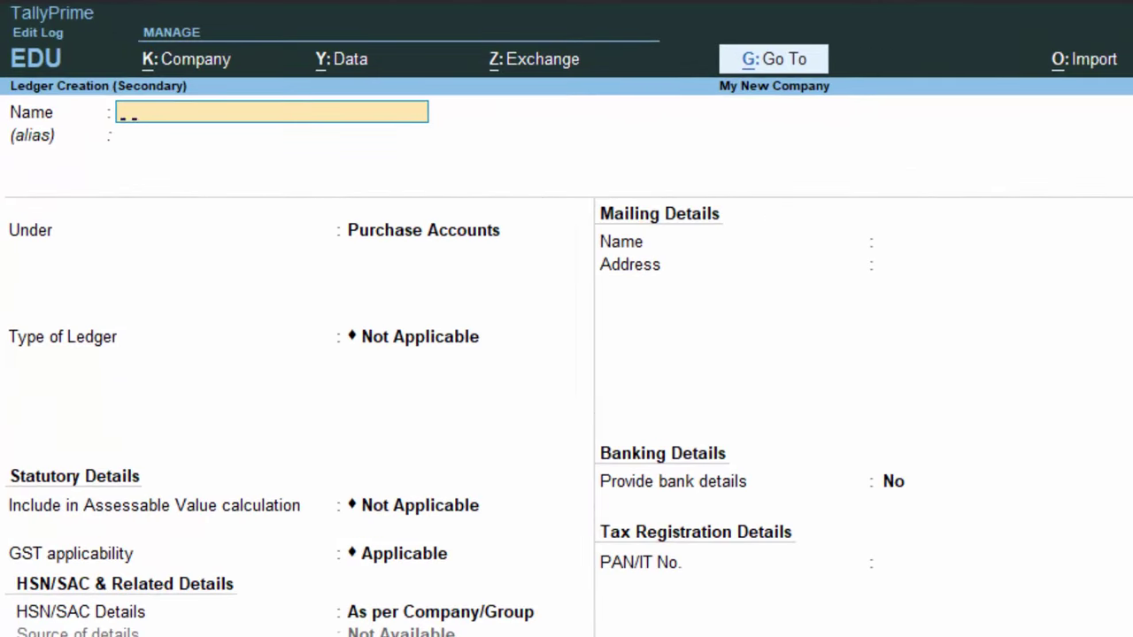
{"action": "type", "text": "Cgst"}
{"action": "key", "text": "Return"}
{"action": "key", "text": "Return"}
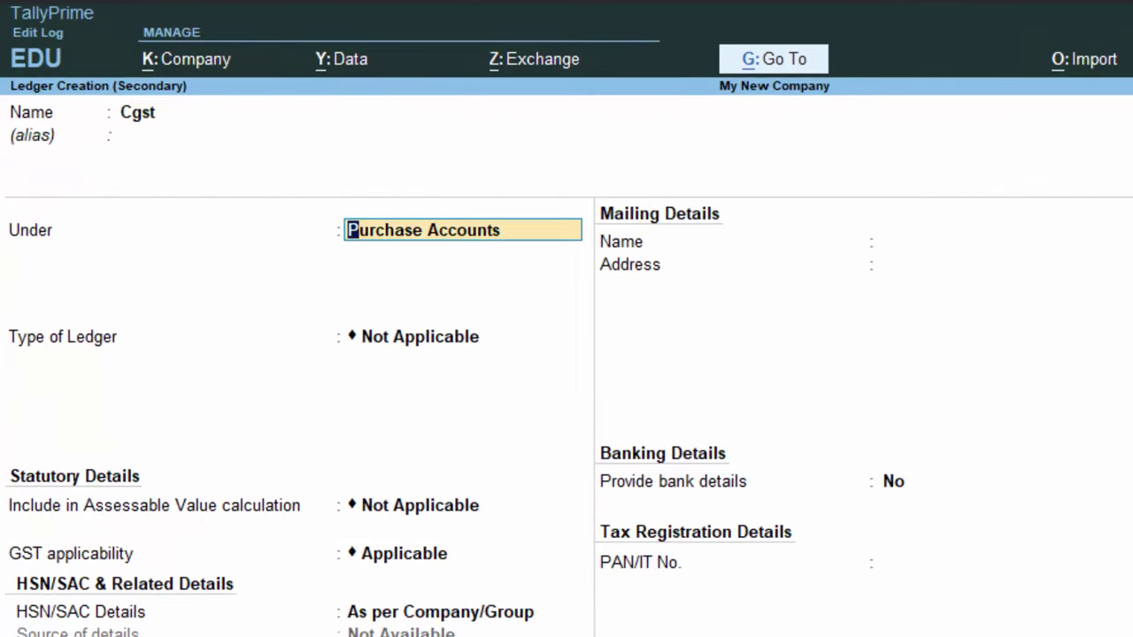
{"action": "type", "text": "D"}
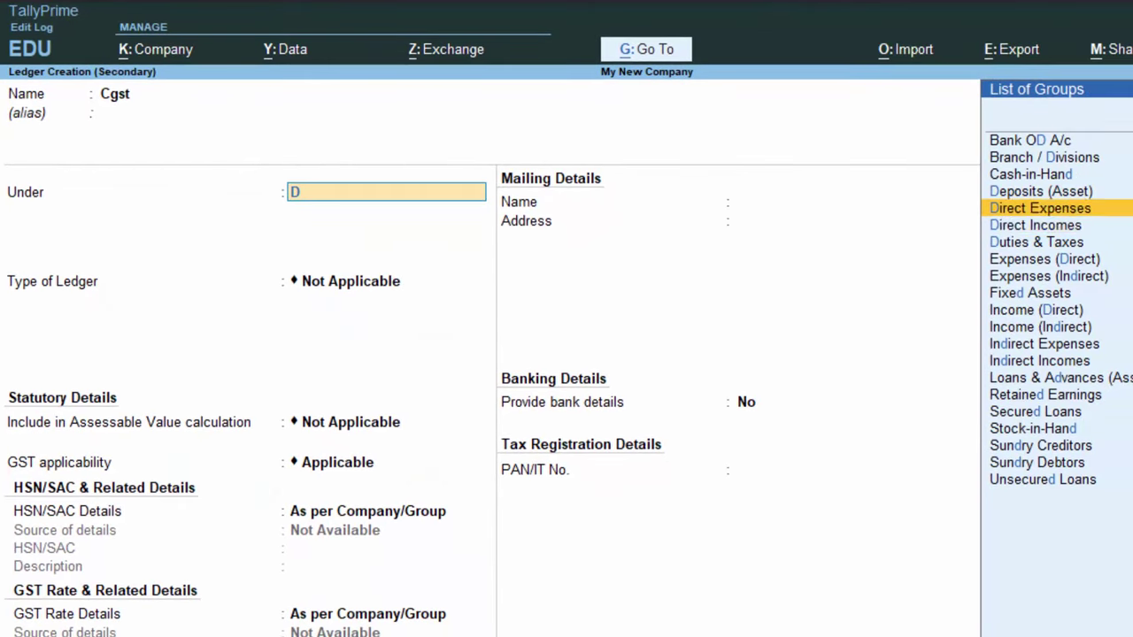
{"action": "key", "text": "Down"}
{"action": "key", "text": "Down"}
{"action": "key", "text": "Return"}
Set the Cgst ledger's duty type to GST, tax type to CGST and rounding method to Normal Rounding, and accept it.
{"action": "key", "text": "Up"}
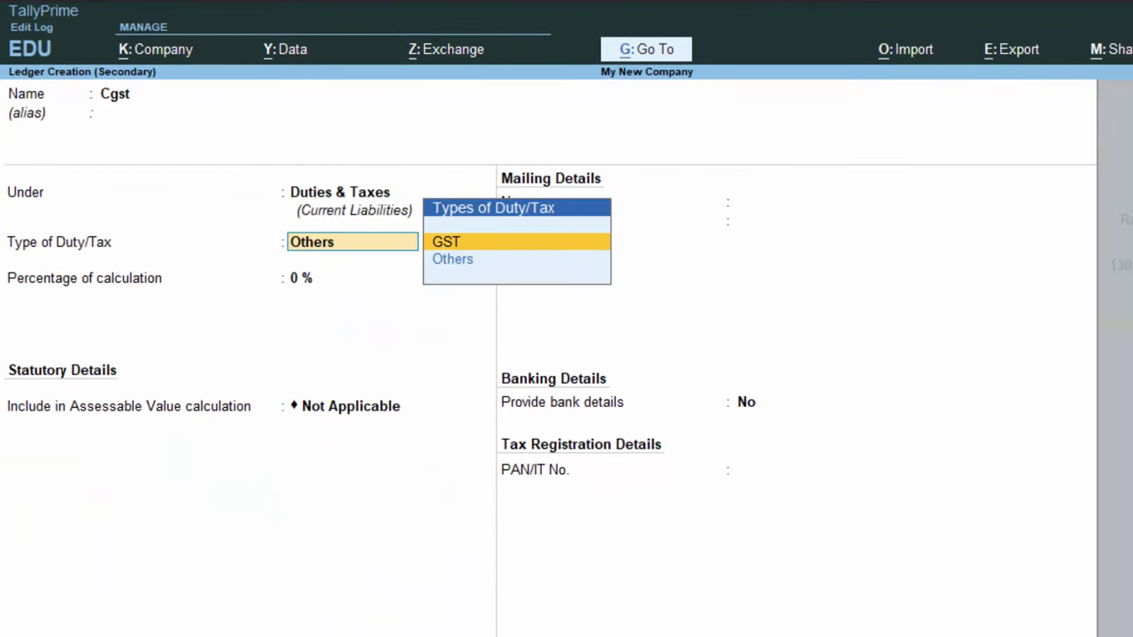
{"action": "key", "text": "Return"}
{"action": "key", "text": "Down"}
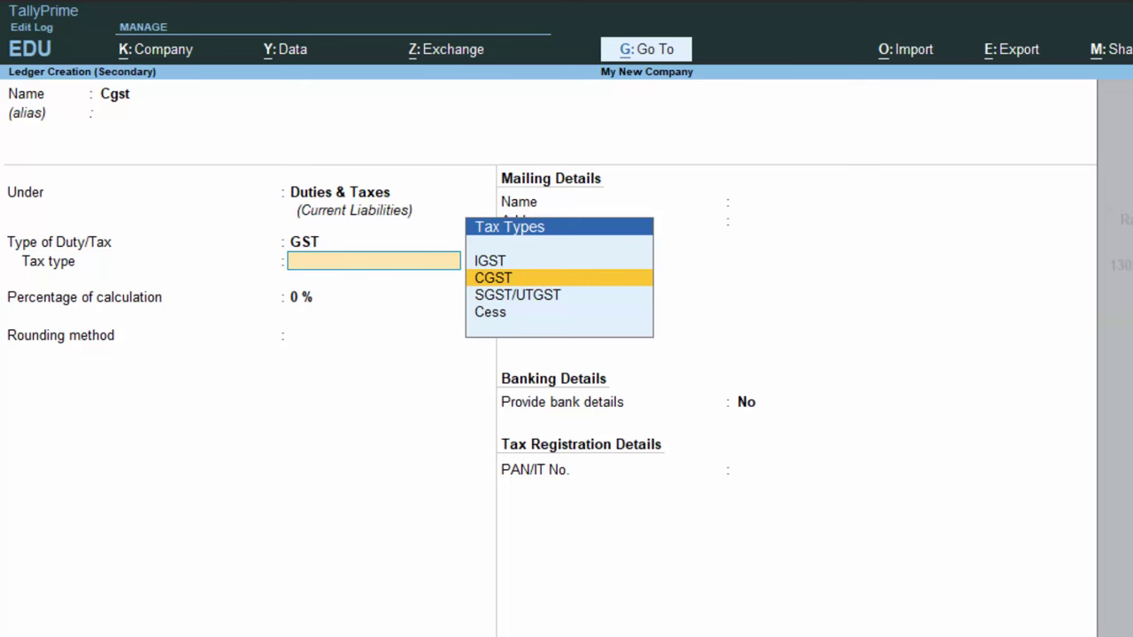
{"action": "key", "text": "Return"}
{"action": "key", "text": "Return"}
{"action": "key", "text": "Down"}
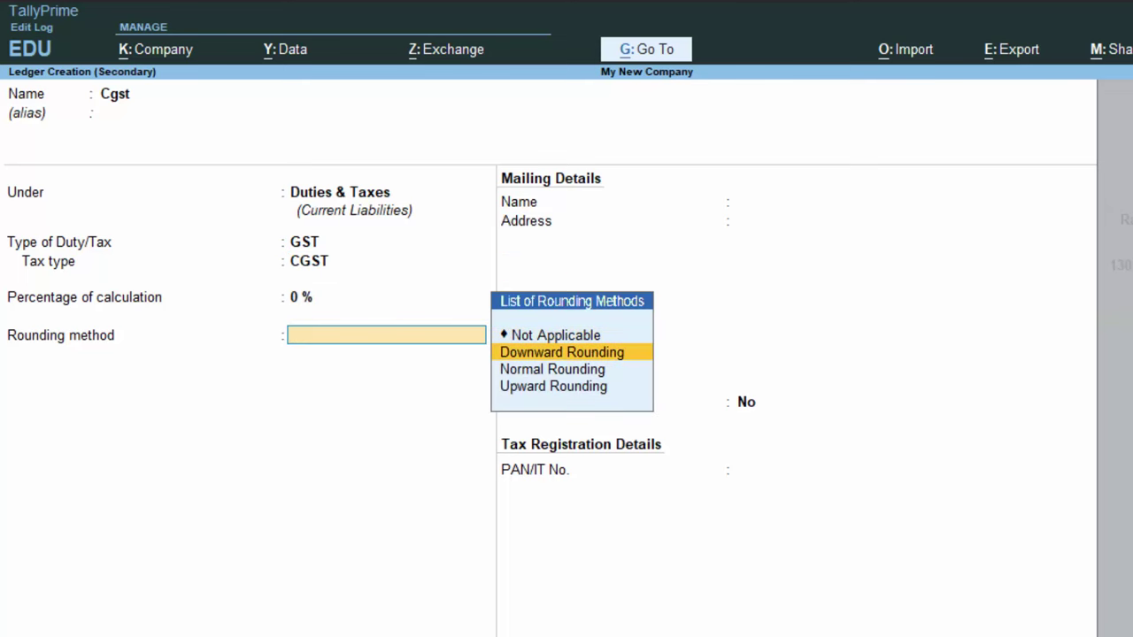
{"action": "key", "text": "Down"}
{"action": "key", "text": "Return"}
{"action": "key", "text": "Return"}
{"action": "key", "text": "ctrl+a"}
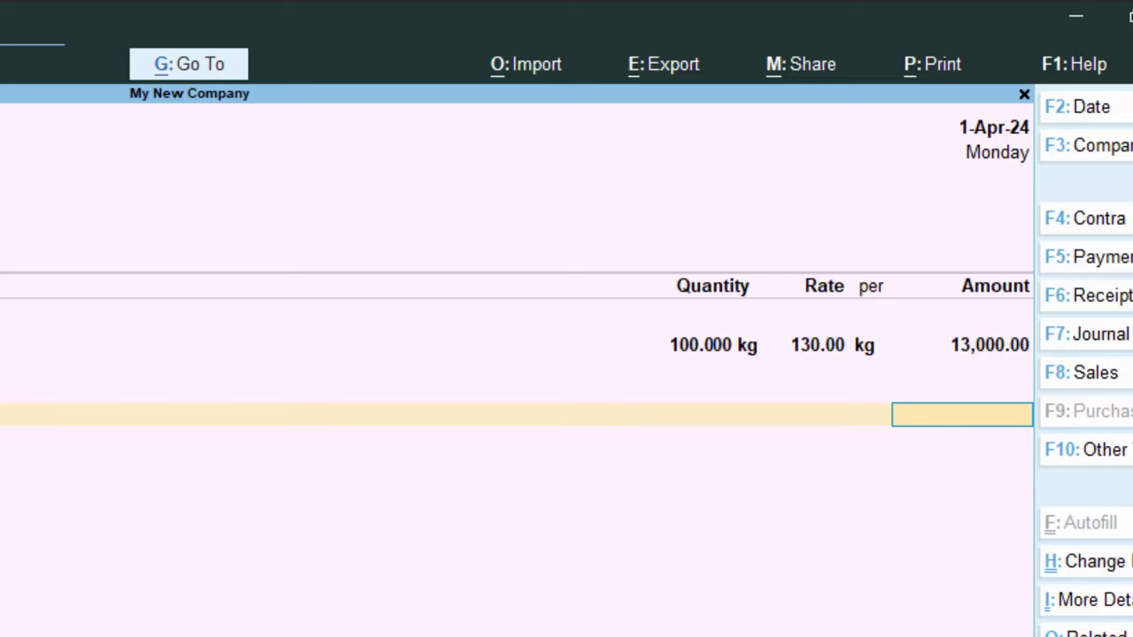
Quit the purchase voucher without saving it and open the company features for alteration.
{"action": "key", "text": "Escape"}
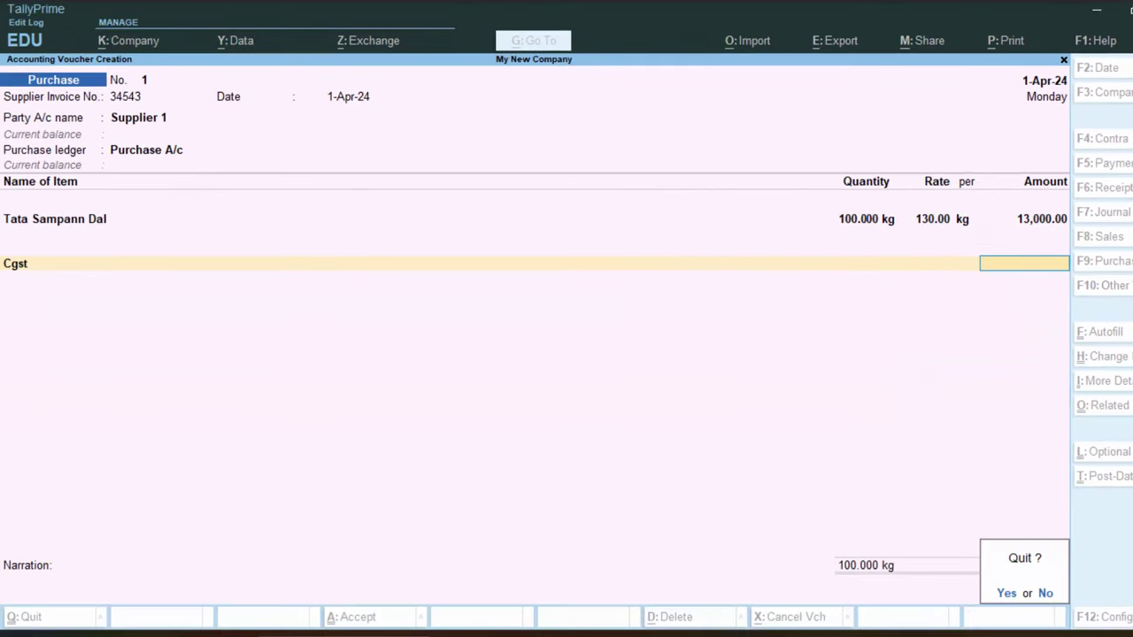
{"action": "key", "text": "y"}
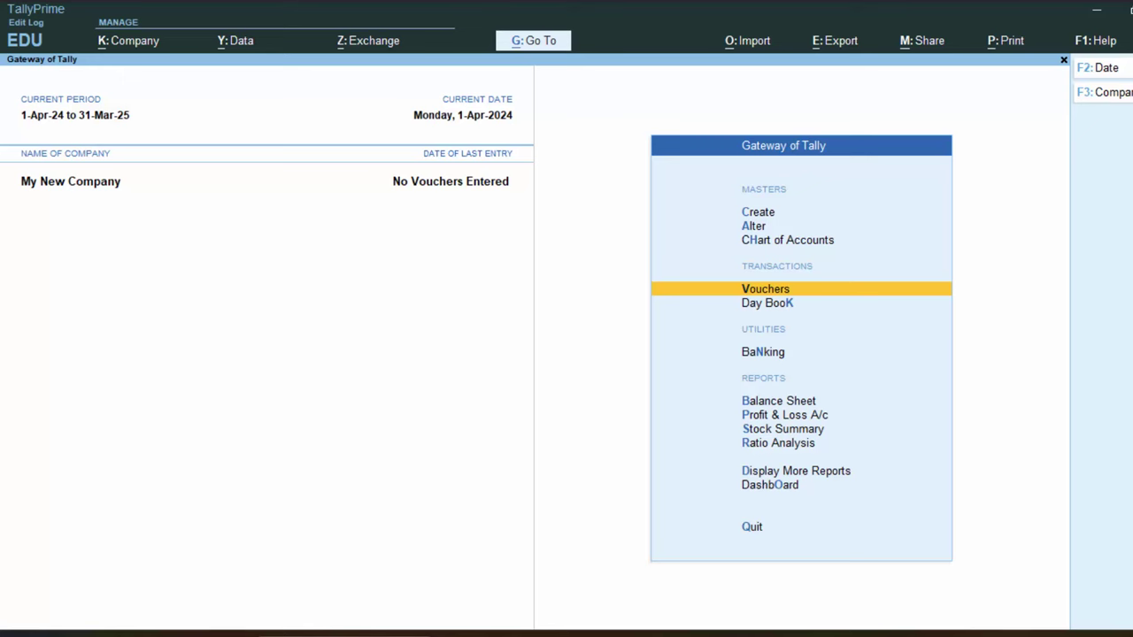
{"action": "key", "text": "F11"}
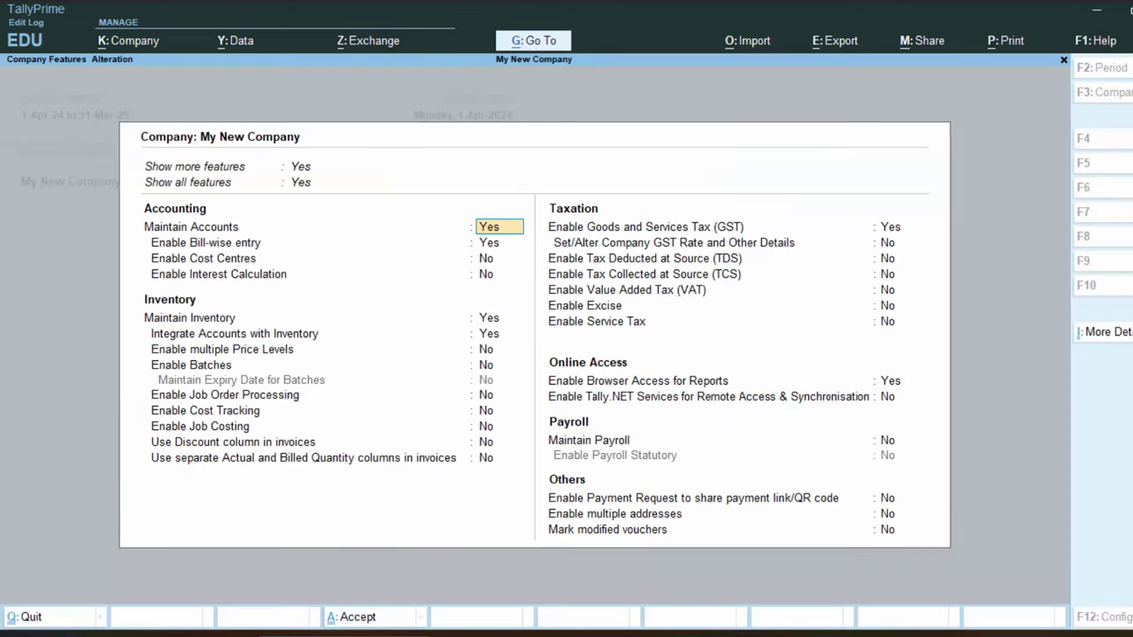
Enable setting the company's GST rate and other details, and specify HSN/SAC 32423432 there.
{"action": "left_click", "coordinate": [887, 248]}
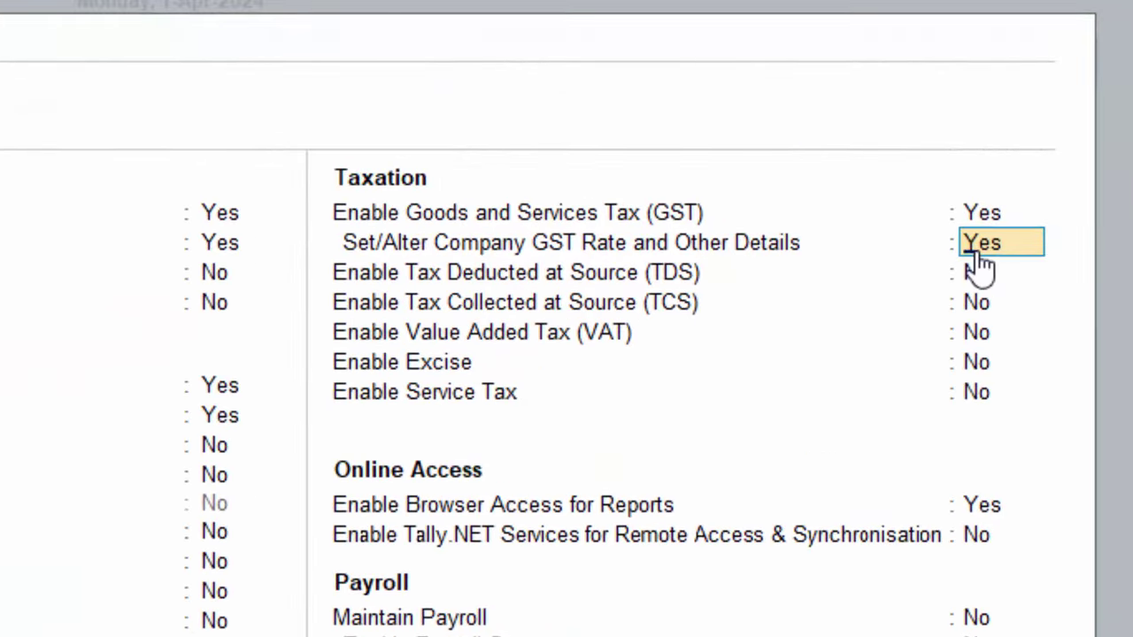
{"action": "key", "text": "Return"}
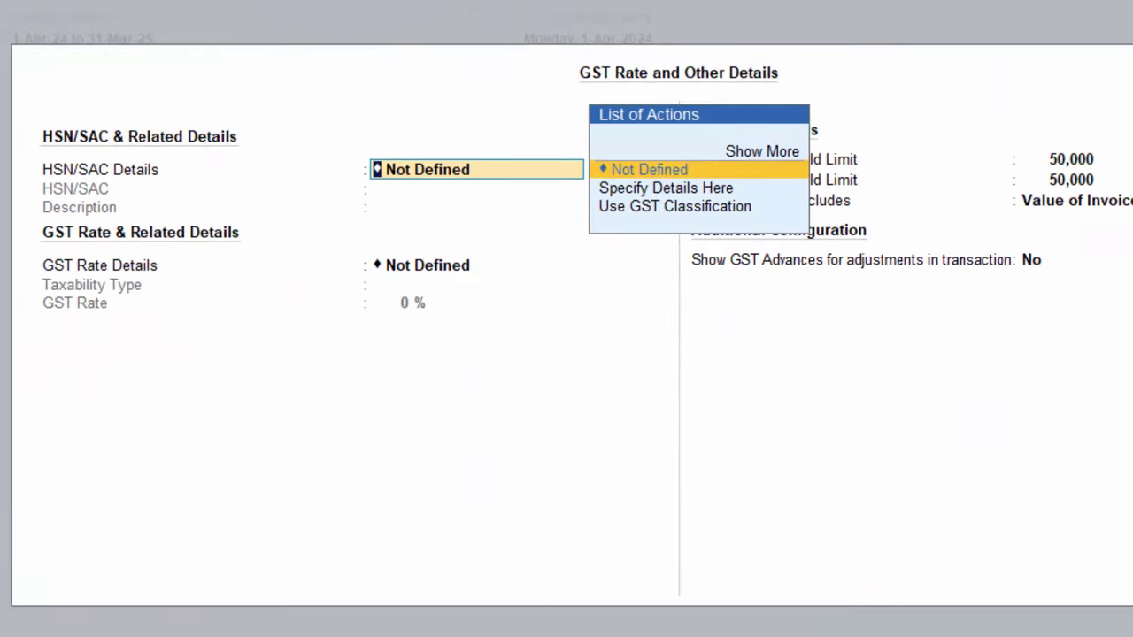
{"action": "key", "text": "Down"}
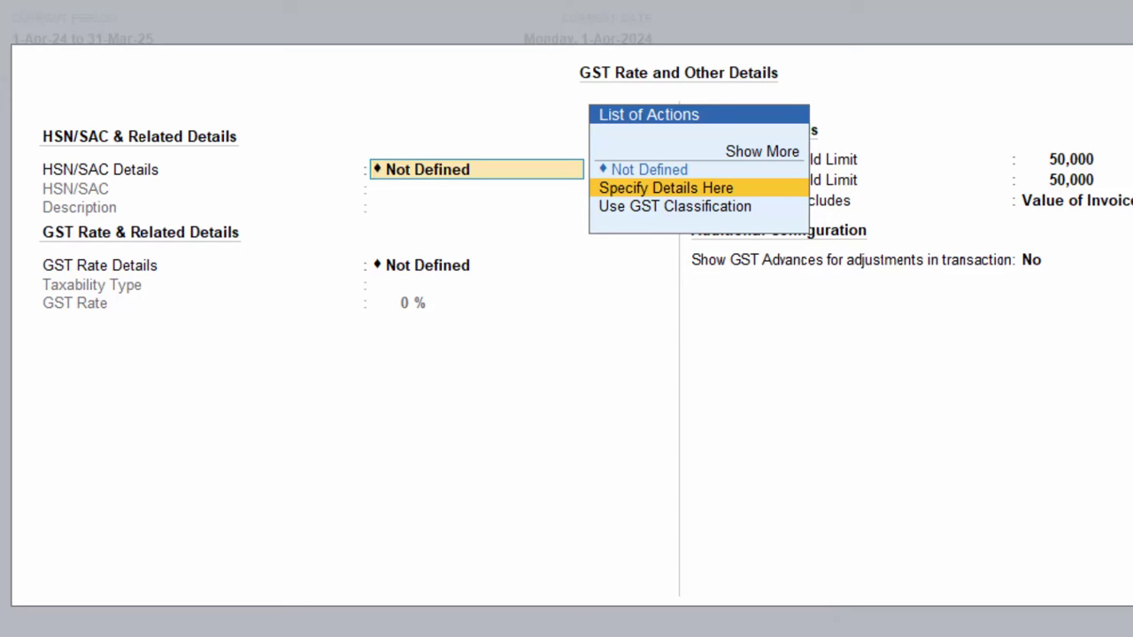
{"action": "key", "text": "Return"}
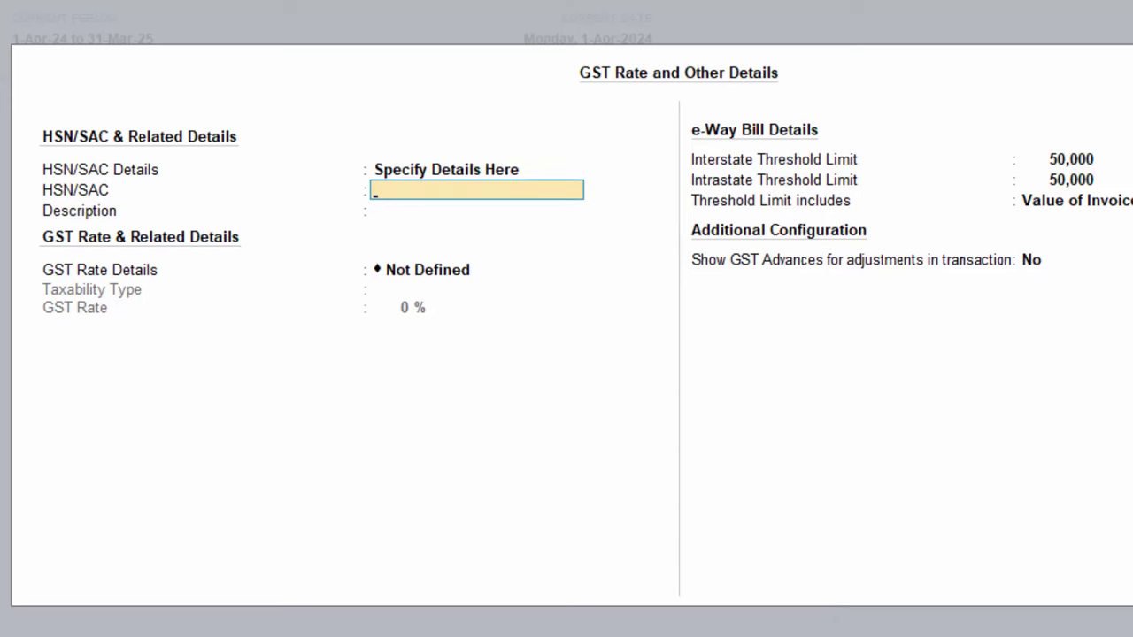
{"action": "type", "text": "324234"}
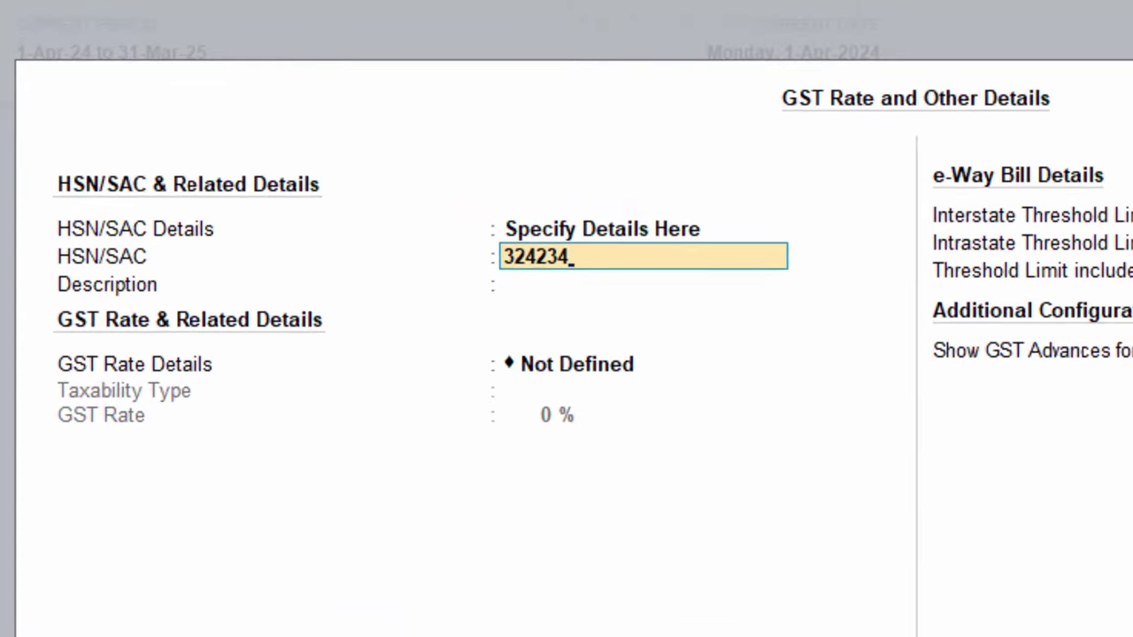
{"action": "type", "text": "3"}
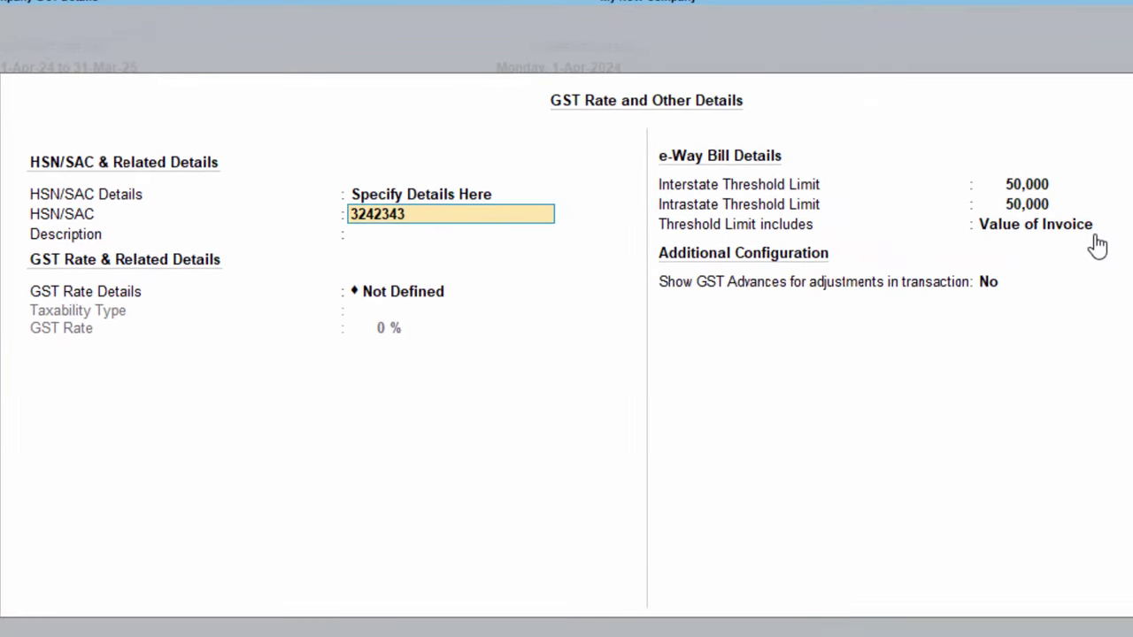
{"action": "type", "text": "2"}
{"action": "key", "text": "Return"}
Set the effective date for the revised HSN/SAC details to 1-Apr-24.
{"action": "key", "text": "ctrl+a"}
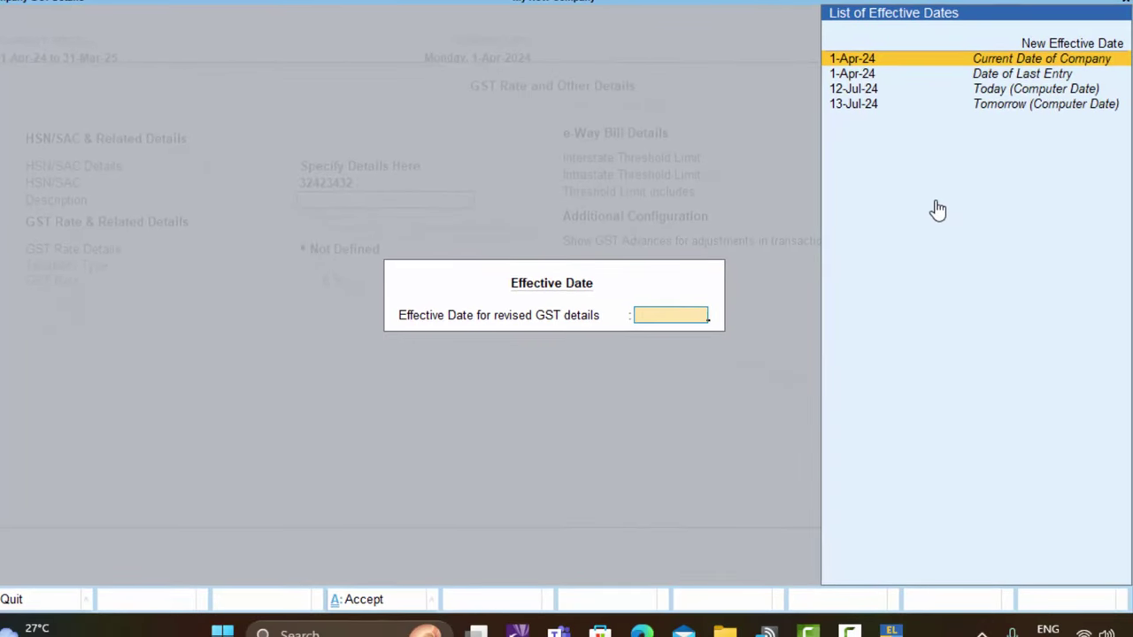
{"action": "key", "text": "Down"}
{"action": "key", "text": "Down"}
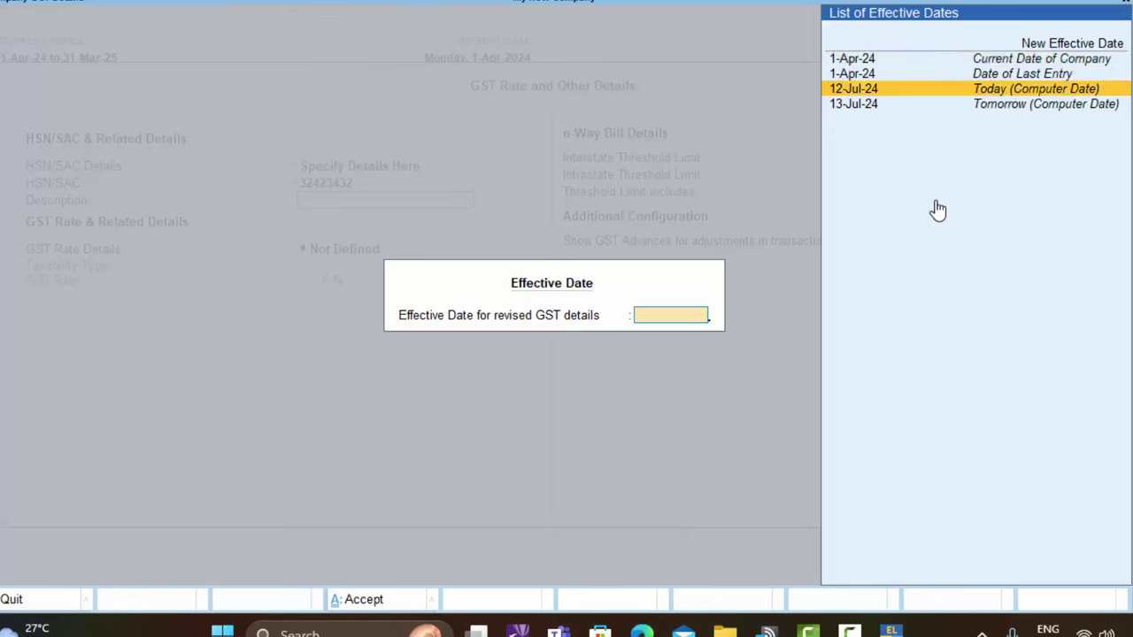
{"action": "key", "text": "Return"}
{"action": "key", "text": "Up"}
{"action": "key", "text": "Up"}
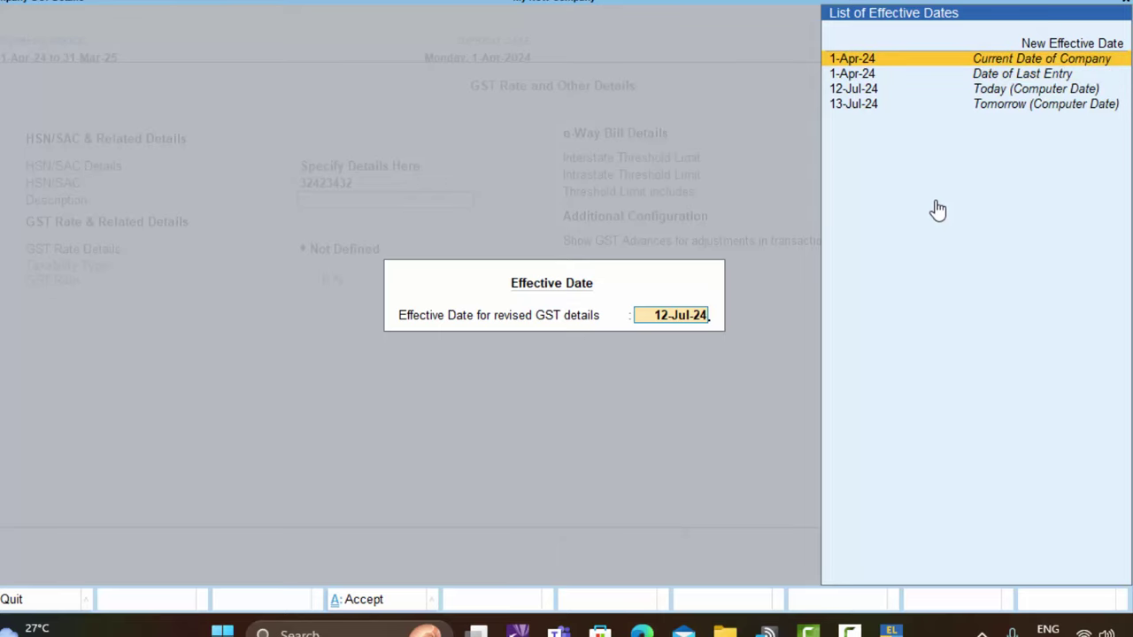
{"action": "key", "text": "Return"}
Specify the company's GST rate details as Taxable at 12%, effective from 1-Apr-24.
{"action": "key", "text": "Down"}
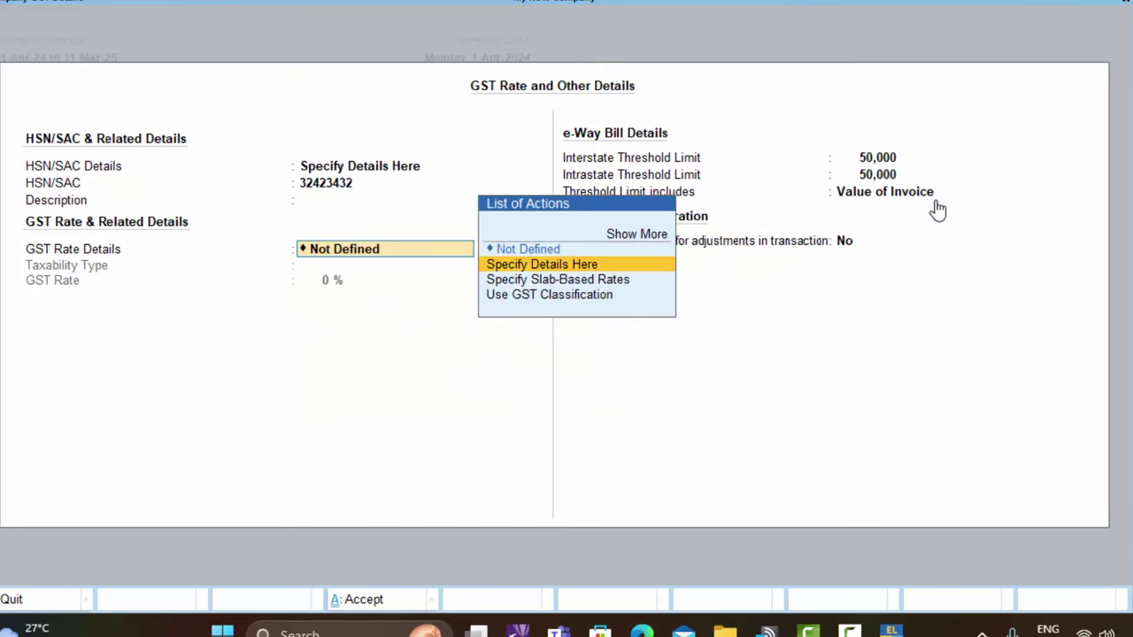
{"action": "key", "text": "Return"}
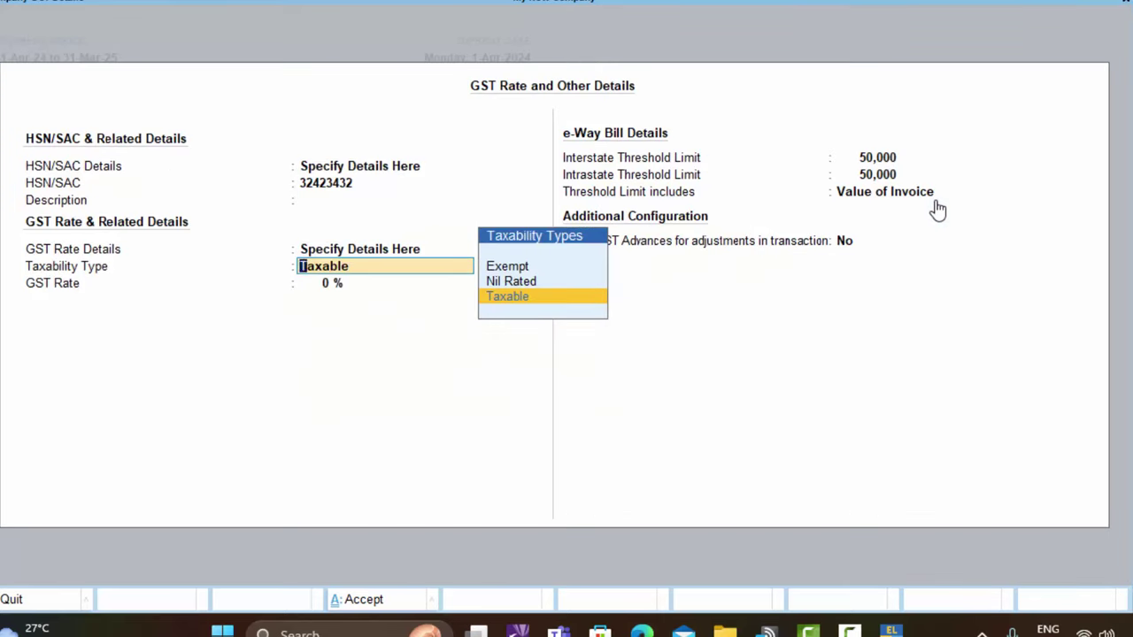
{"action": "key", "text": "Return"}
{"action": "type", "text": "12"}
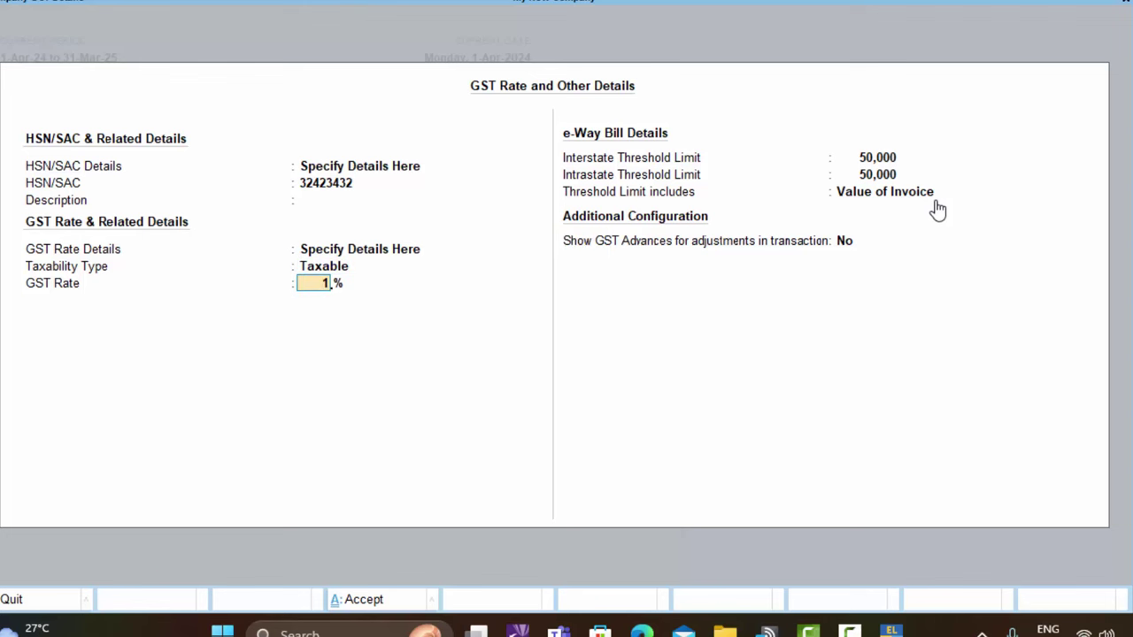
{"action": "key", "text": "Return"}
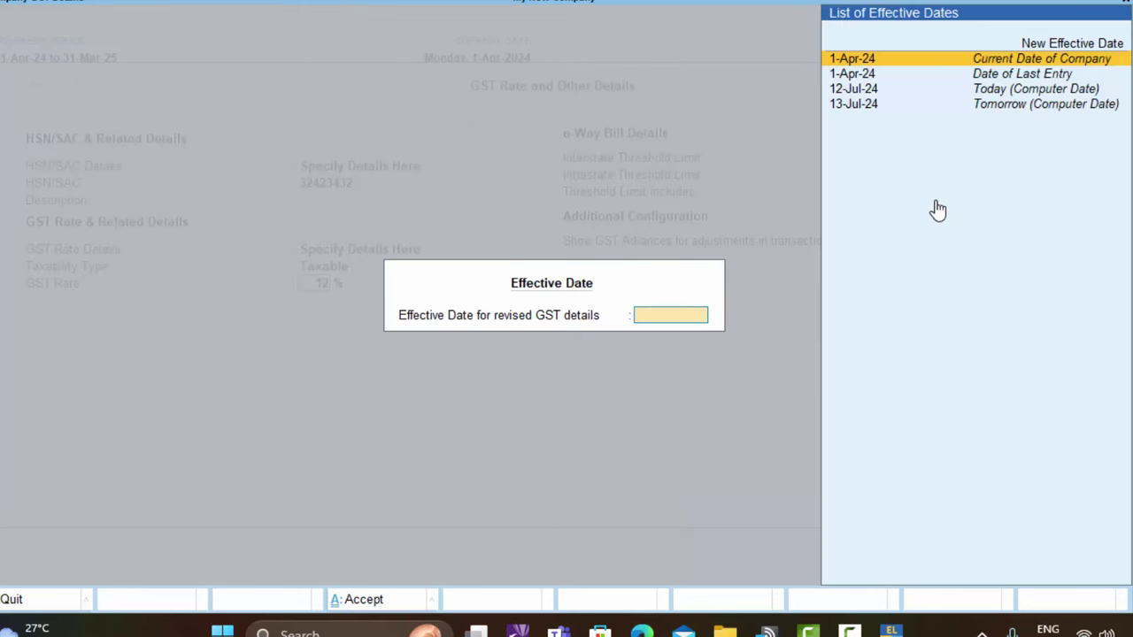
{"action": "key", "text": "Return"}
Set the e-Way Bill threshold limit to include Value of Taxable Goods and accept the company GST details.
{"action": "key", "text": "Return"}
{"action": "key", "text": "Return"}
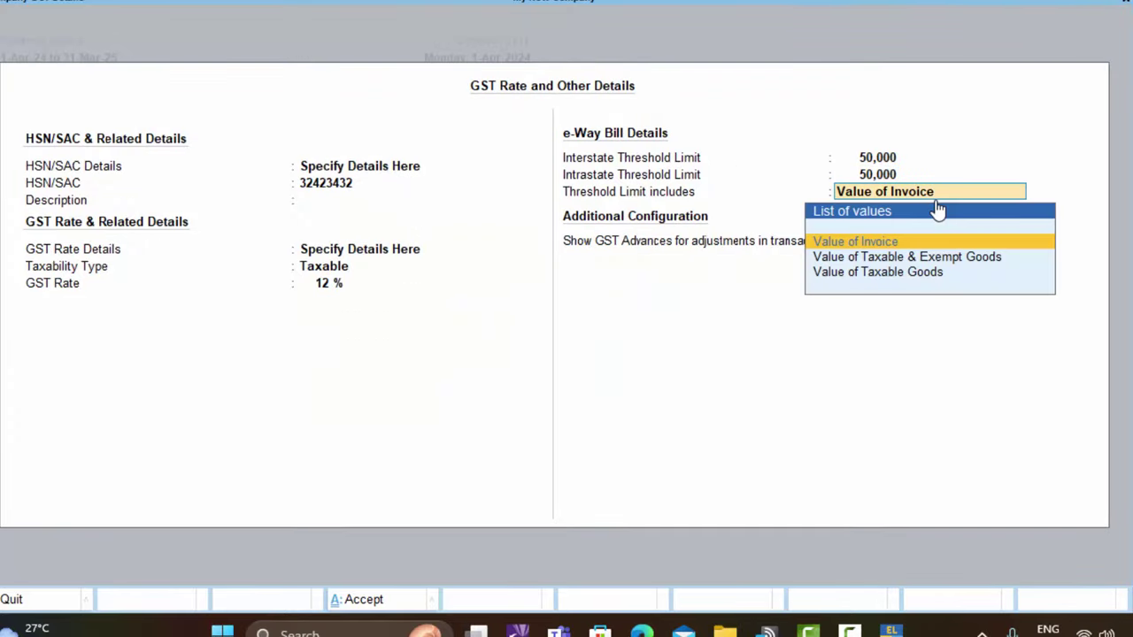
{"action": "key", "text": "Down"}
{"action": "key", "text": "Down"}
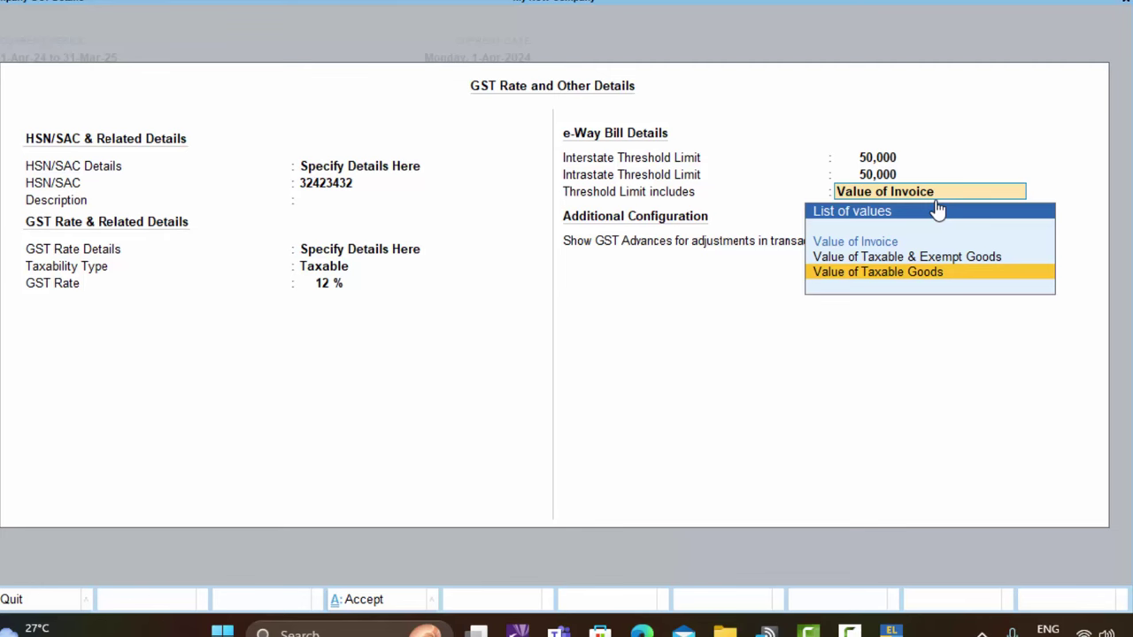
{"action": "key", "text": "Return"}
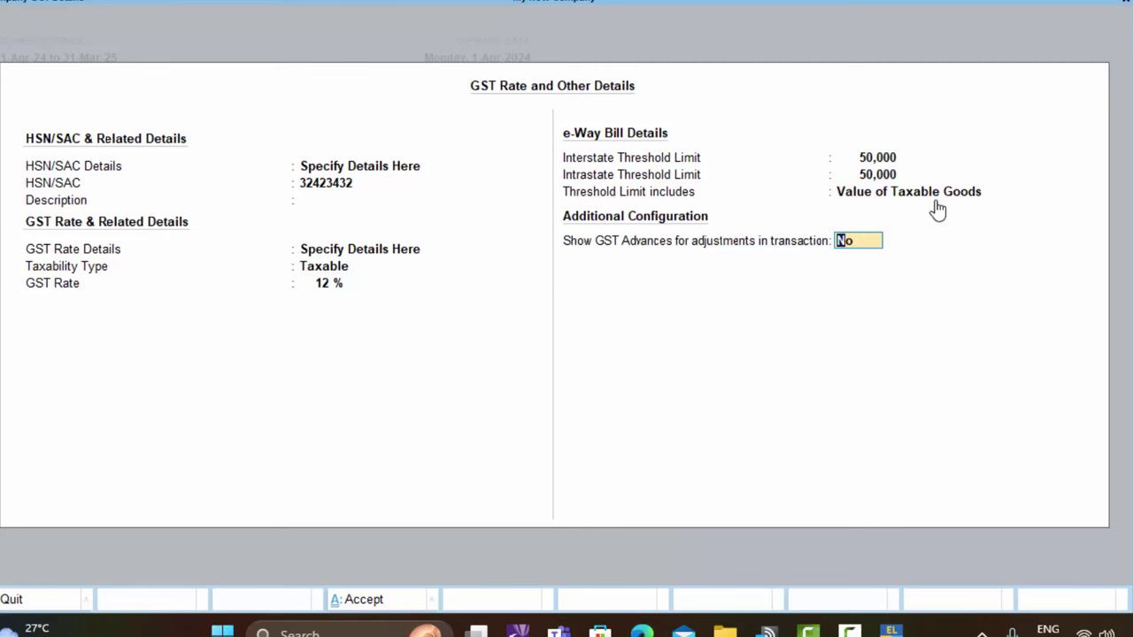
{"action": "key", "text": "Return"}
Keep the remaining company features as they are and save the company features alteration.
{"action": "key", "text": "Return"}
{"action": "key", "text": "Return"}
{"action": "key", "text": "Return"}
{"action": "key", "text": "Return"}
{"action": "key", "text": "Return"}
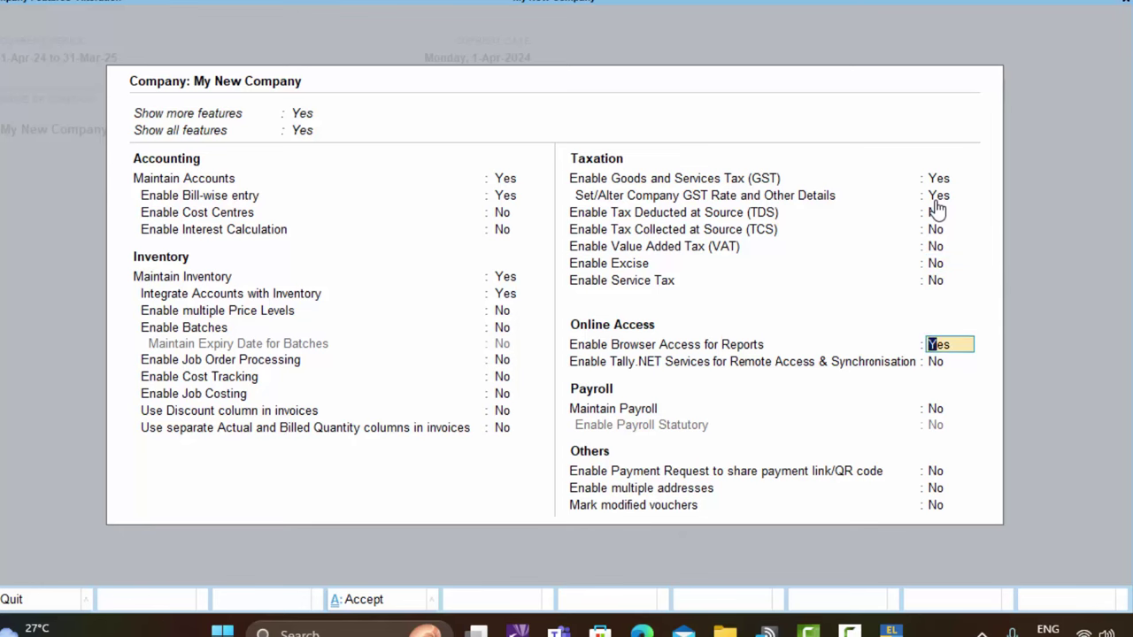
{"action": "key", "text": "Return"}
{"action": "key", "text": "Return"}
{"action": "key", "text": "Return"}
{"action": "key", "text": "Return"}
{"action": "key", "text": "Return"}
{"action": "key", "text": "Return"}
{"action": "key", "text": "Return"}
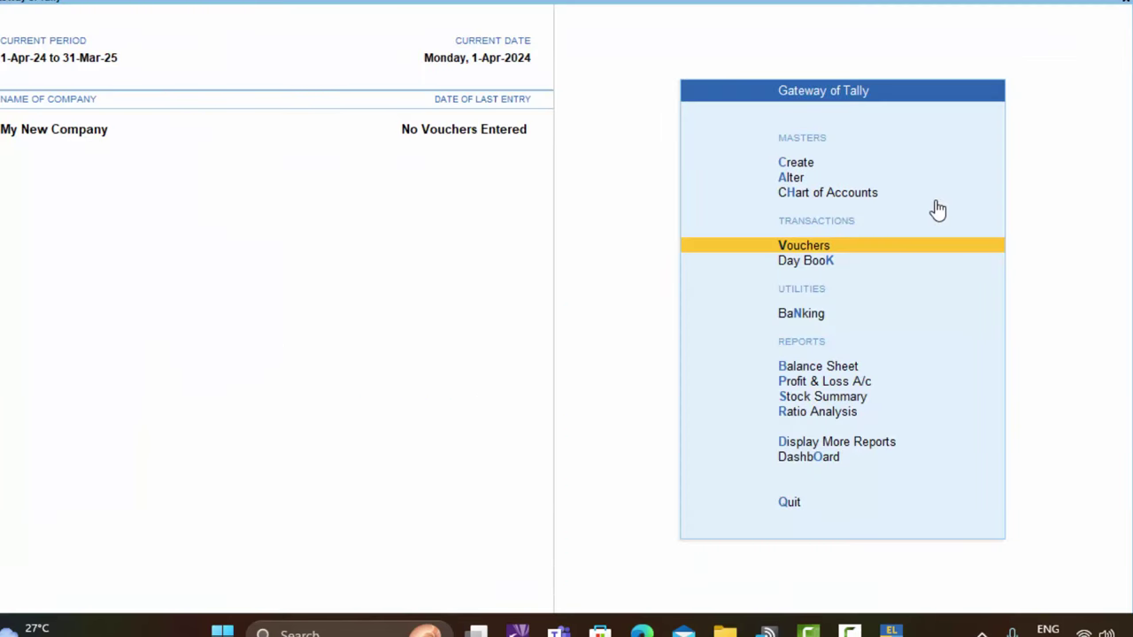
Start a new purchase voucher with supplier invoice number 543 dated 1-Apr-24.
{"action": "key", "text": "Return"}
{"action": "type", "text": "c324"}
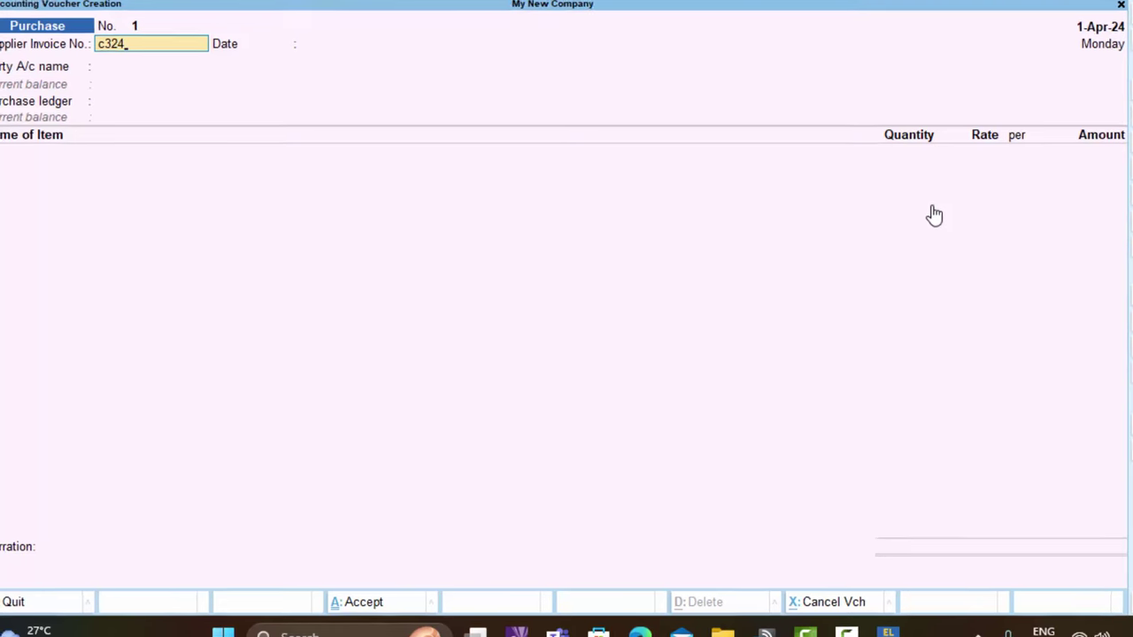
{"action": "key", "text": "BackSpace"}
{"action": "key", "text": "BackSpace"}
{"action": "key", "text": "BackSpace"}
{"action": "key", "text": "BackSpace"}
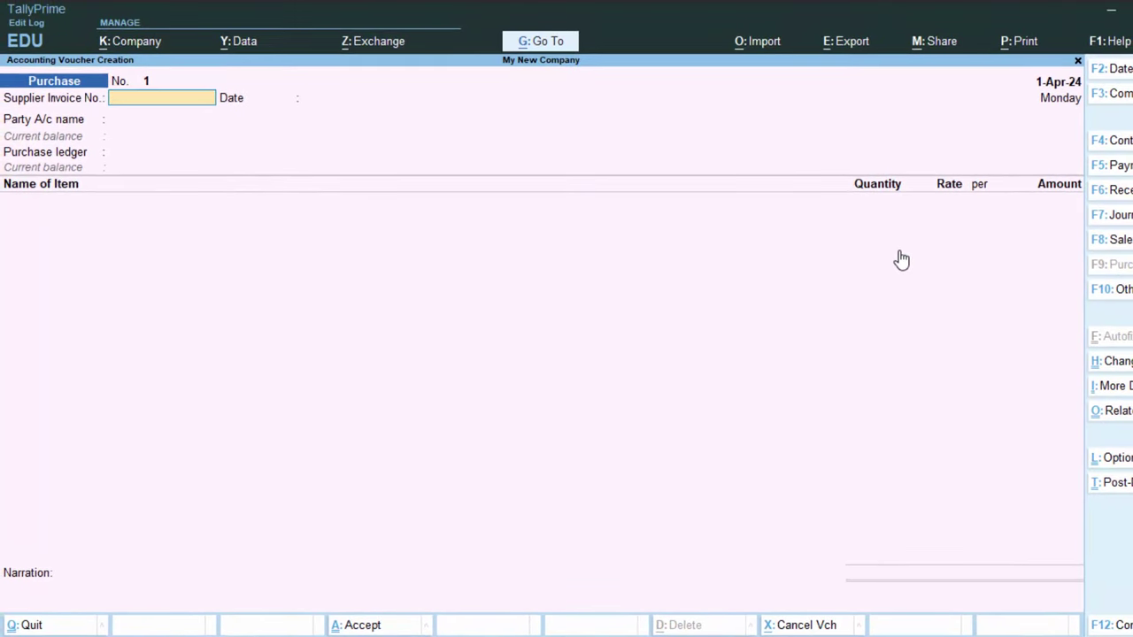
{"action": "type", "text": "543"}
{"action": "key", "text": "Return"}
{"action": "key", "text": "Return"}
Choose Supplier 1 as the party with receipt details left blank, and use Purchase A/c as the purchase ledger.
{"action": "key", "text": "Down"}
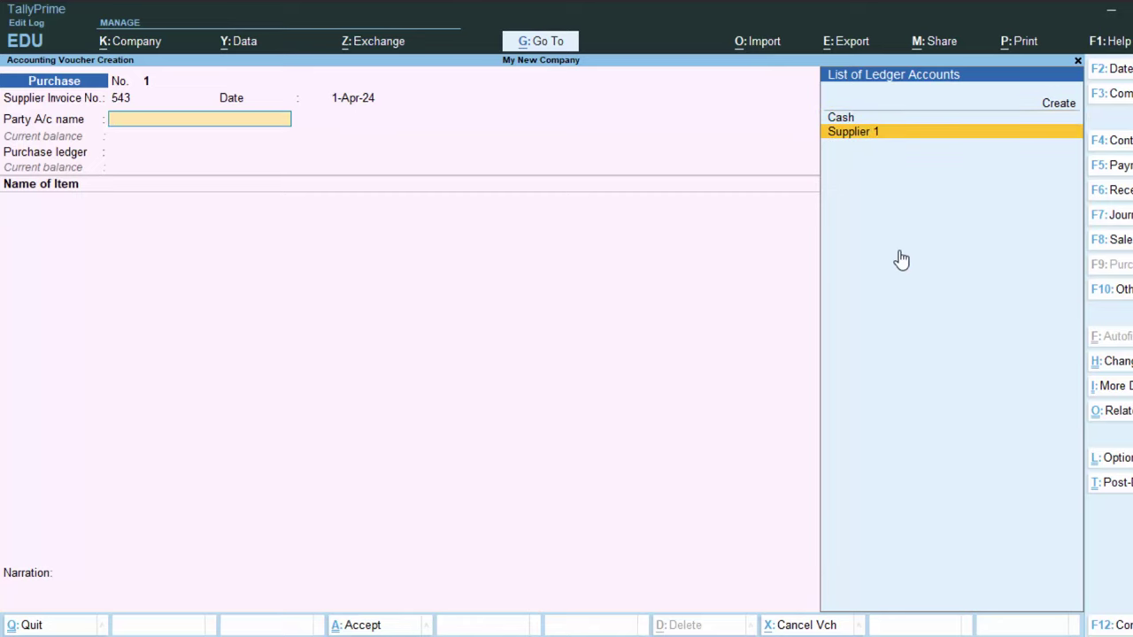
{"action": "key", "text": "Return"}
{"action": "key", "text": "Return"}
{"action": "key", "text": "Return"}
{"action": "key", "text": "Return"}
{"action": "key", "text": "Return"}
{"action": "key", "text": "Return"}
{"action": "key", "text": "Return"}
{"action": "key", "text": "Return"}
{"action": "key", "text": "Return"}
{"action": "key", "text": "Return"}
{"action": "key", "text": "Return"}
{"action": "key", "text": "Return"}
{"action": "key", "text": "Return"}
{"action": "key", "text": "Return"}
{"action": "key", "text": "Return"}
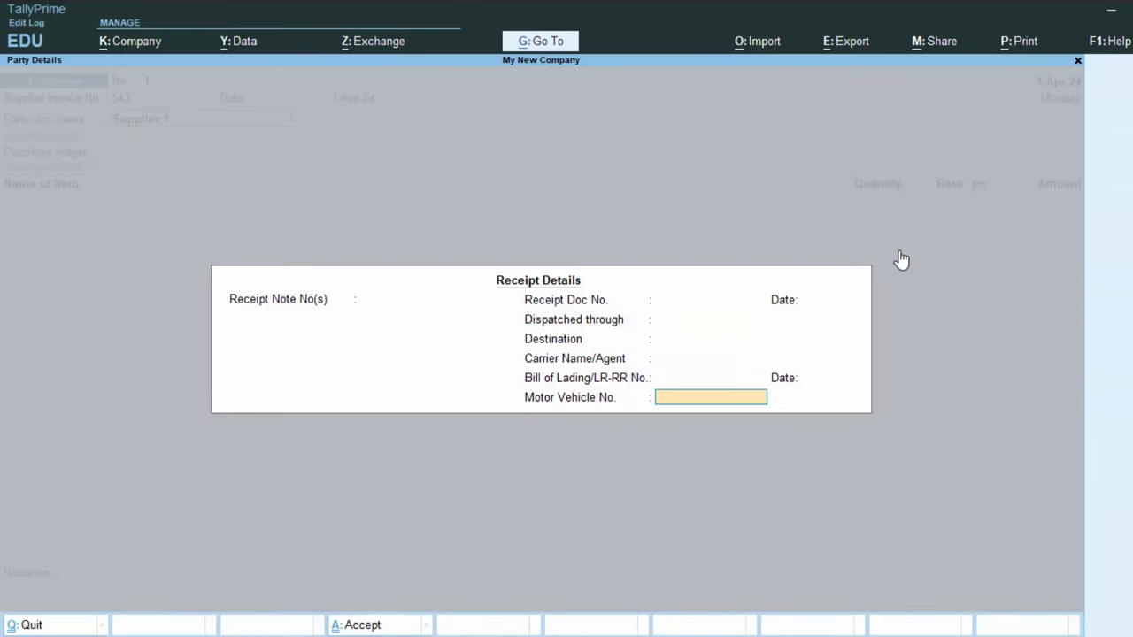
{"action": "key", "text": "Return"}
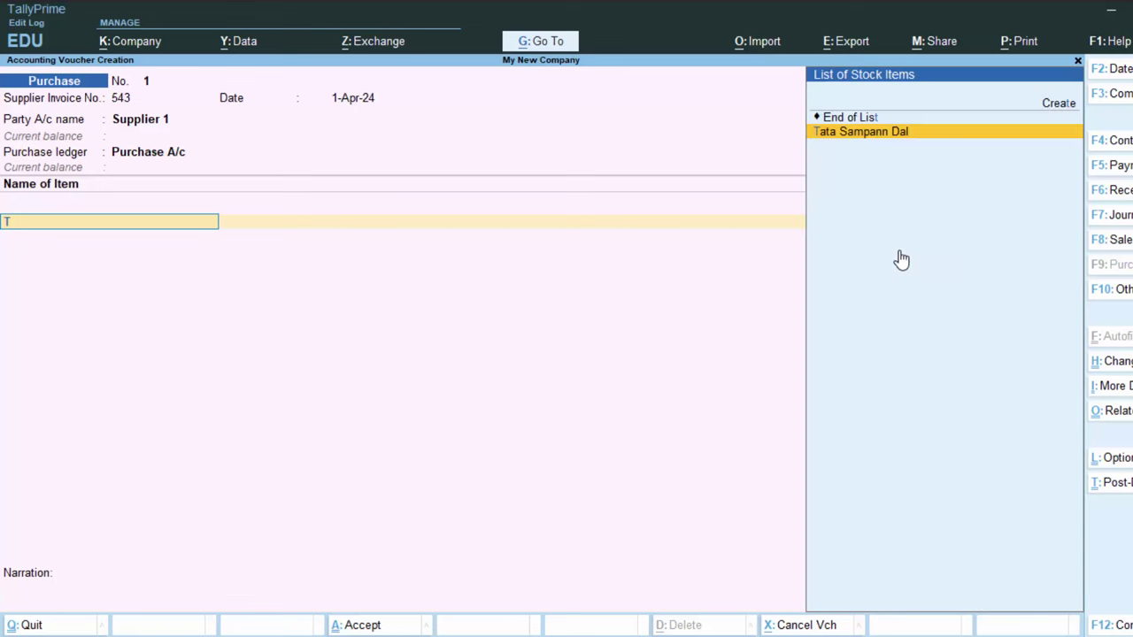
Add Tata Sampann Dal to the purchase voucher with a quantity of 100 kg at 130 per kg.
{"action": "key", "text": "Return"}
{"action": "type", "text": "100"}
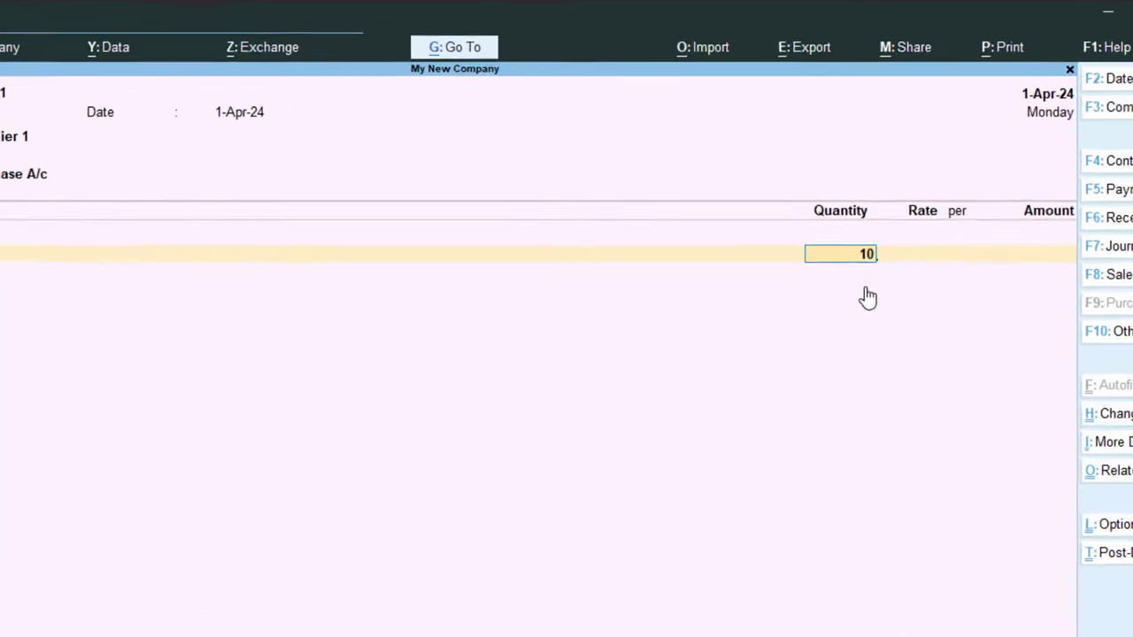
{"action": "key", "text": "Return"}
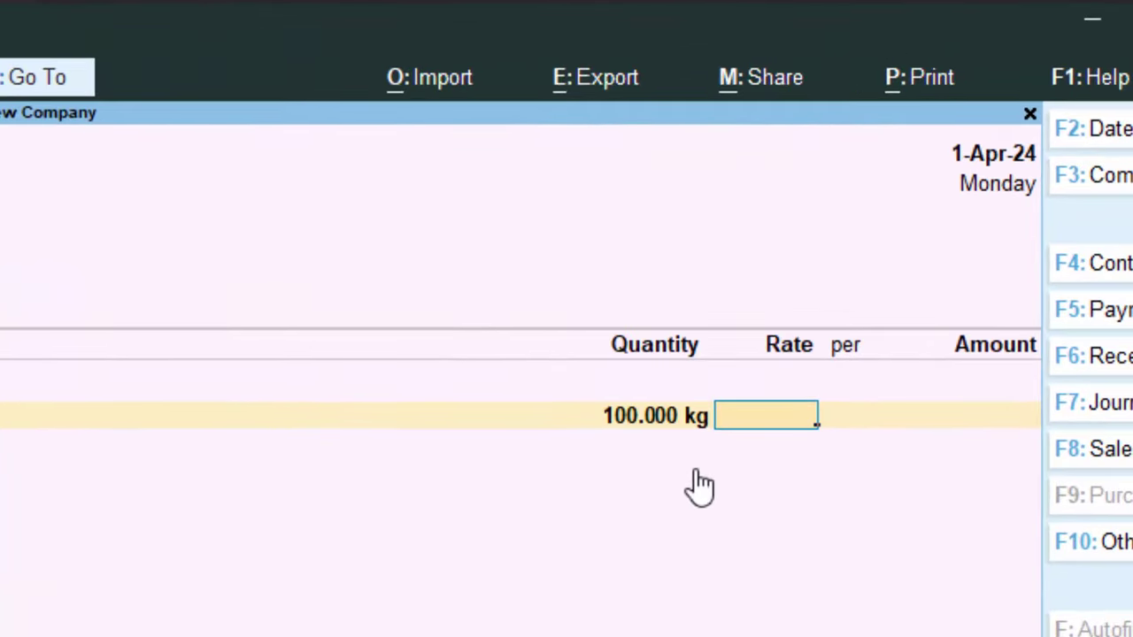
{"action": "type", "text": "130"}
{"action": "key", "text": "Return"}
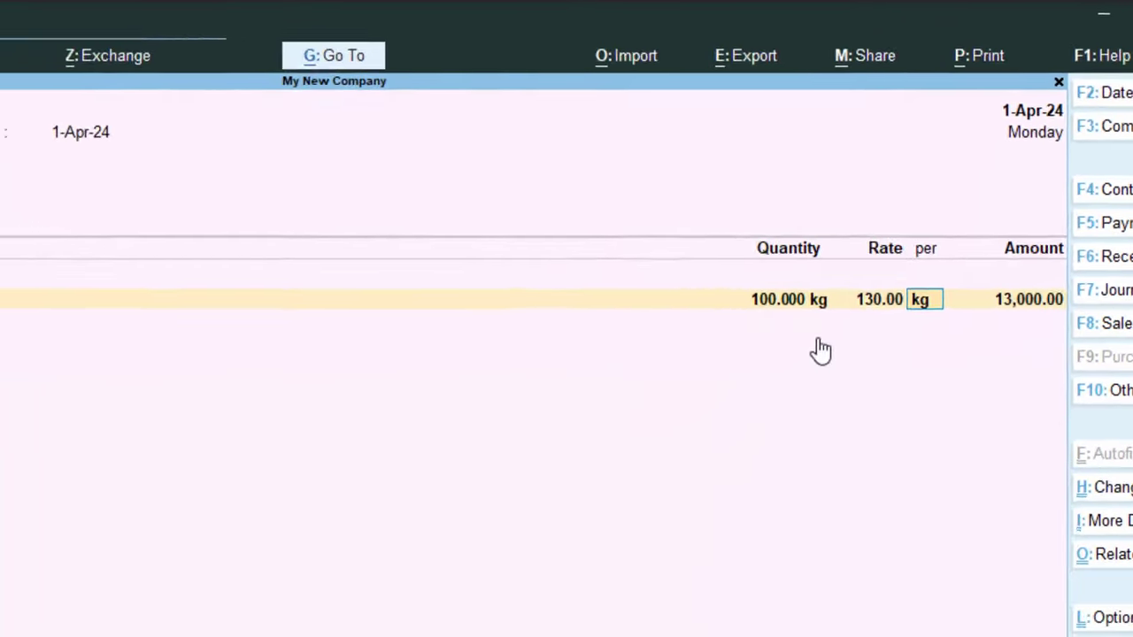
{"action": "key", "text": "Return"}
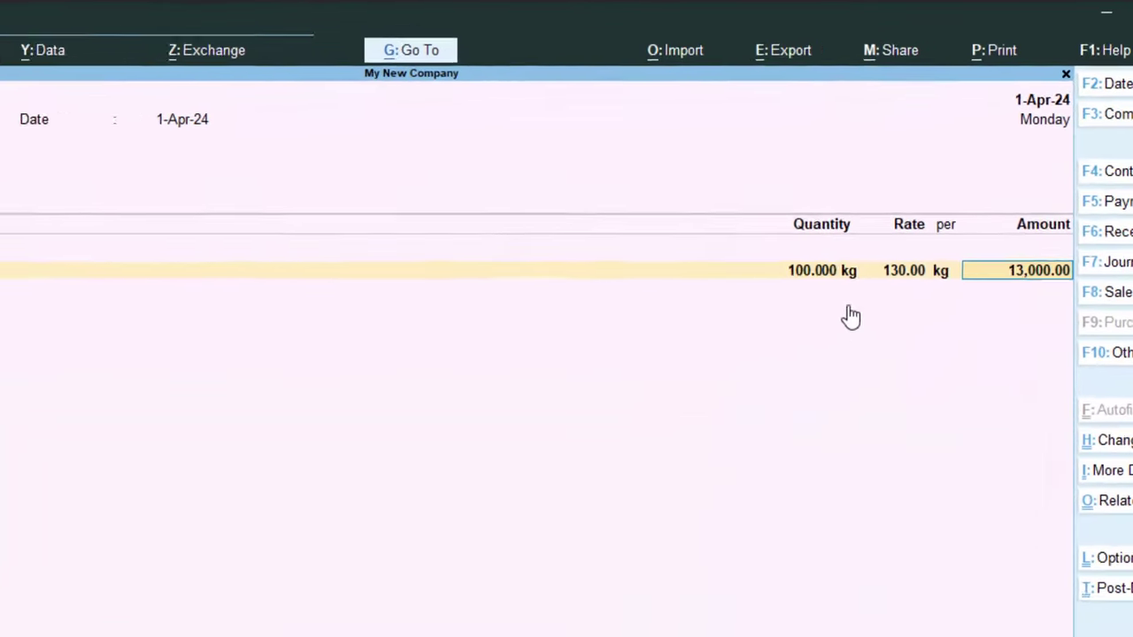
{"action": "key", "text": "Return"}
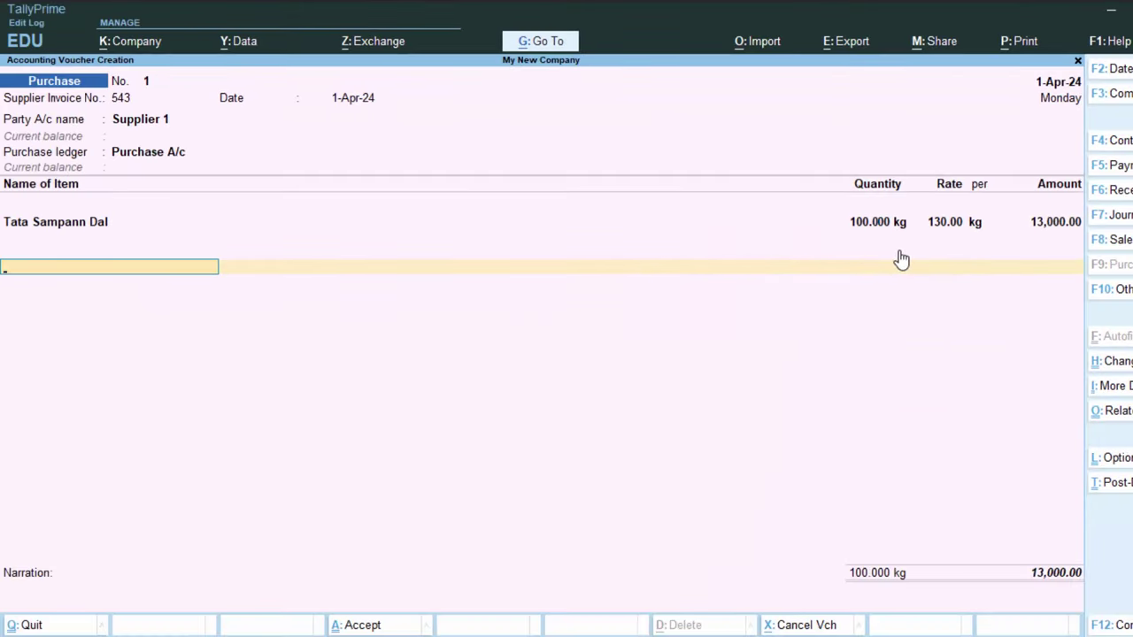
Add the Cgst ledger below the stock item in the purchase voucher.
{"action": "key", "text": "Return"}
{"action": "key", "text": "Return"}
{"action": "key", "text": "Return"}
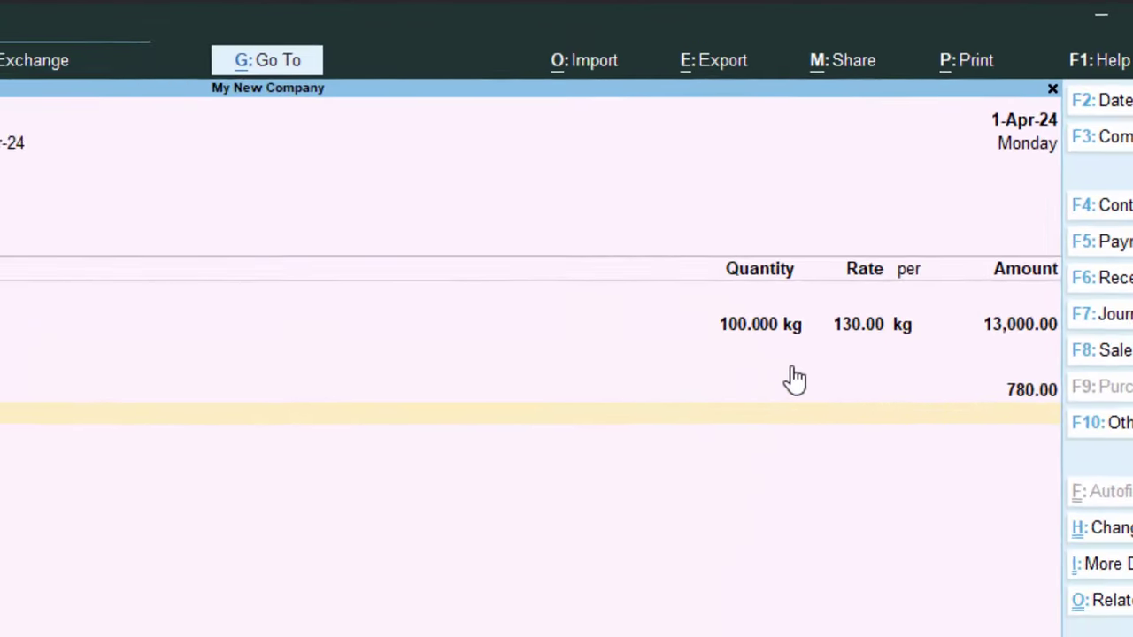
Create a new tax ledger named Sgst under Duties & Taxes from the purchase voucher.
{"action": "type", "text": "S"}
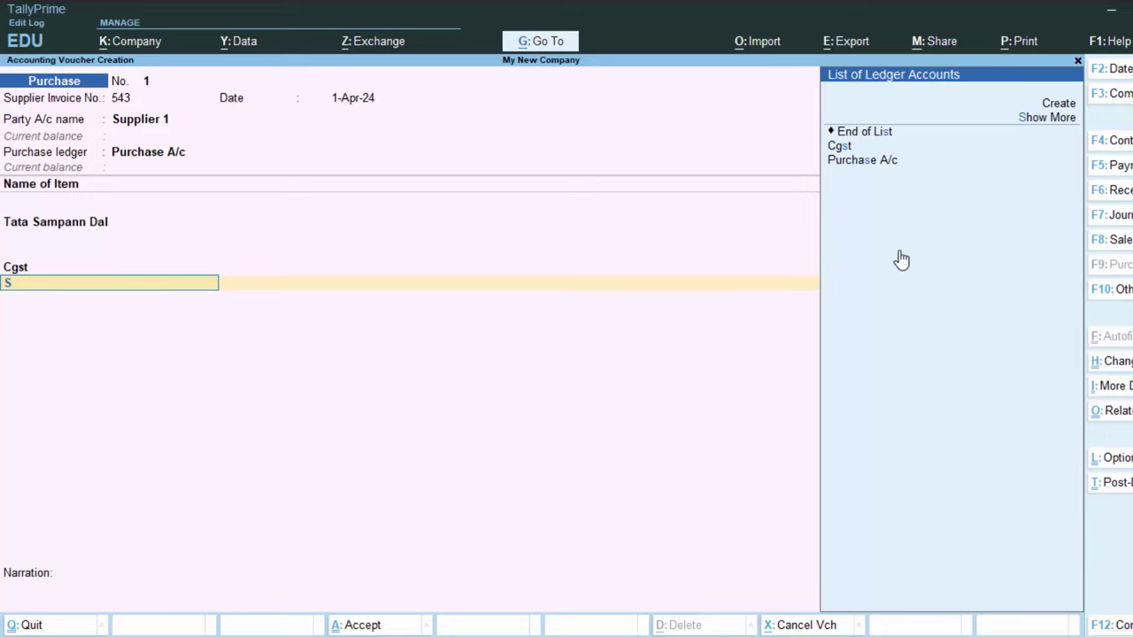
{"action": "key", "text": "alt+c"}
{"action": "type", "text": "Sgst"}
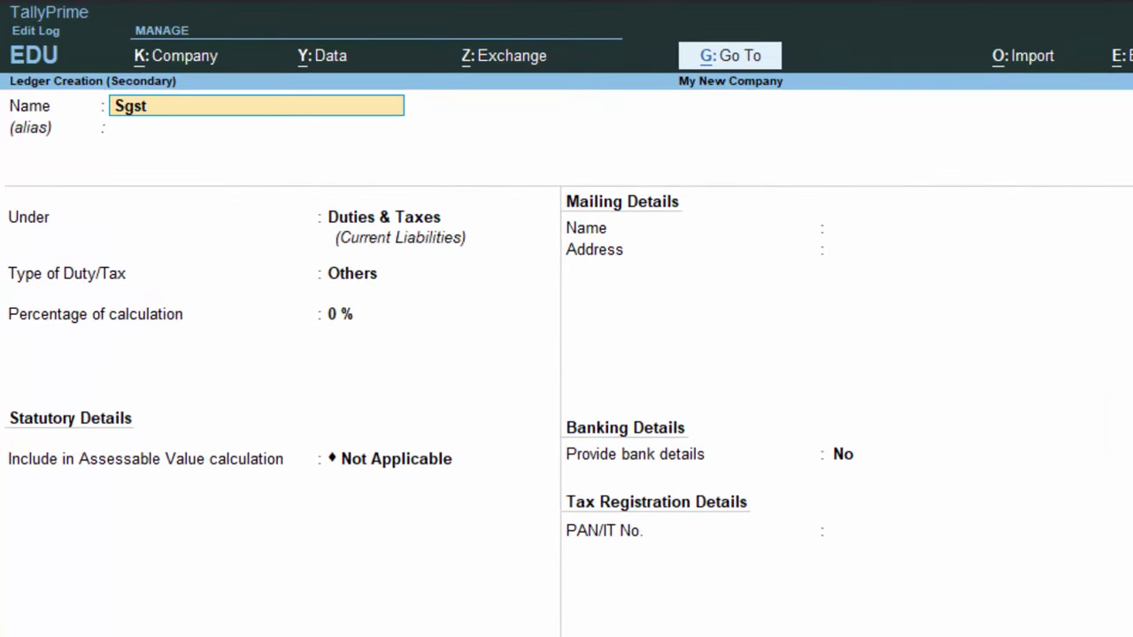
{"action": "key", "text": "Return"}
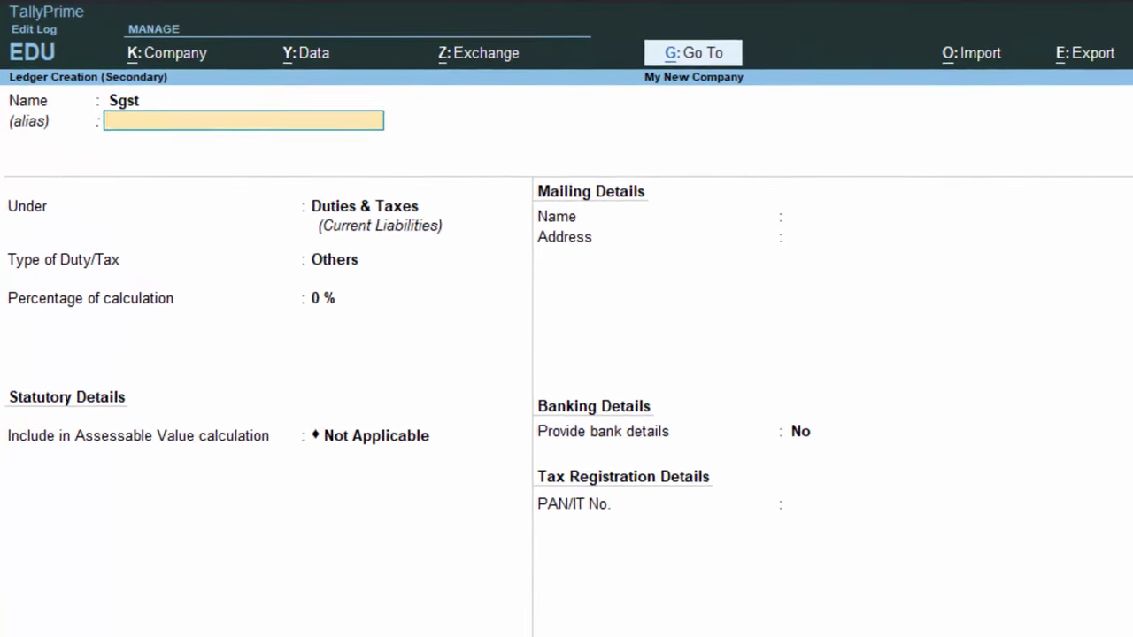
{"action": "key", "text": "Return"}
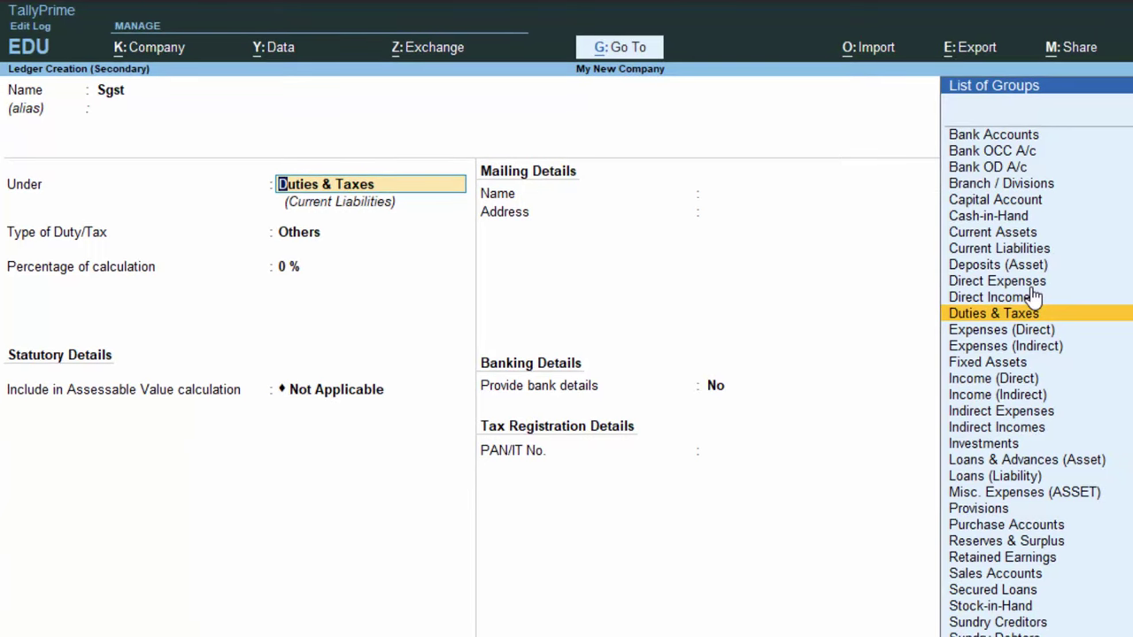
{"action": "key", "text": "Return"}
Set the Sgst ledger's duty type to GST and its tax type to SGST/UTGST.
{"action": "key", "text": "Up"}
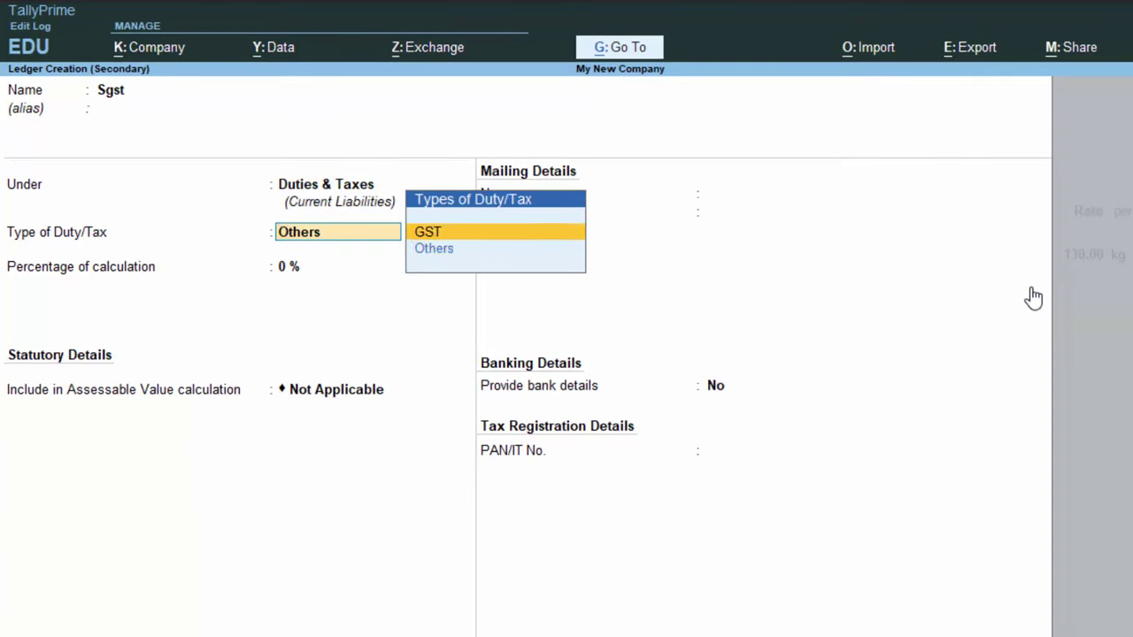
{"action": "key", "text": "Return"}
{"action": "key", "text": "Down"}
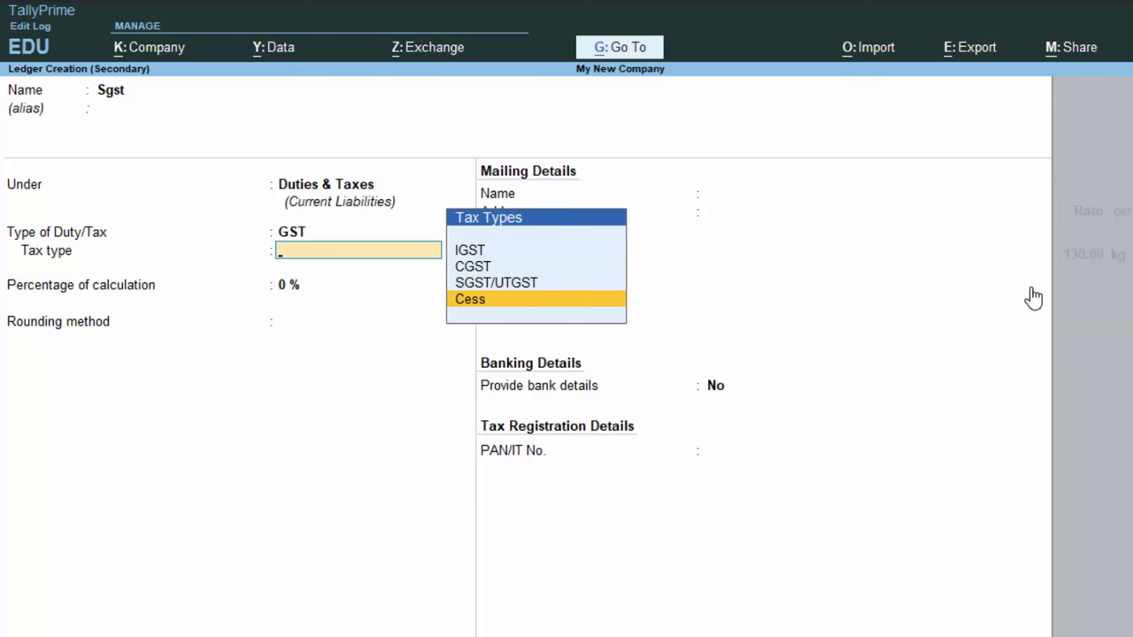
{"action": "key", "text": "Up"}
{"action": "key", "text": "Return"}
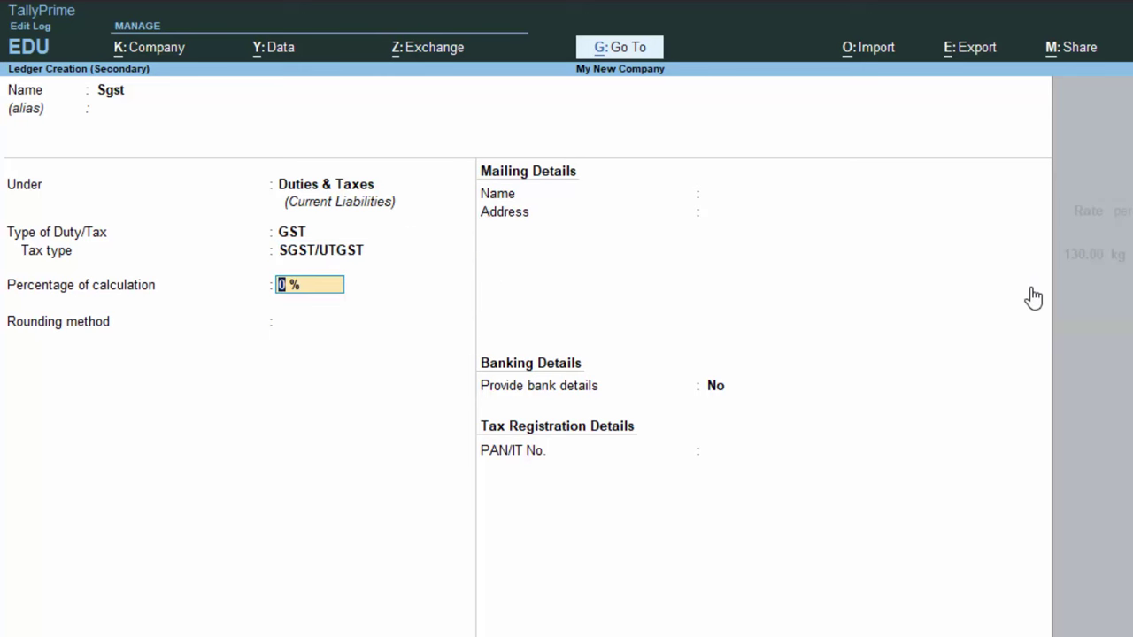
Keep the Sgst ledger's calculation percentage at 0 %, choose Normal Rounding with limit 0, and save the ledger.
{"action": "key", "text": "Return"}
{"action": "key", "text": "Down"}
{"action": "key", "text": "Down"}
{"action": "key", "text": "Down"}
{"action": "key", "text": "Up"}
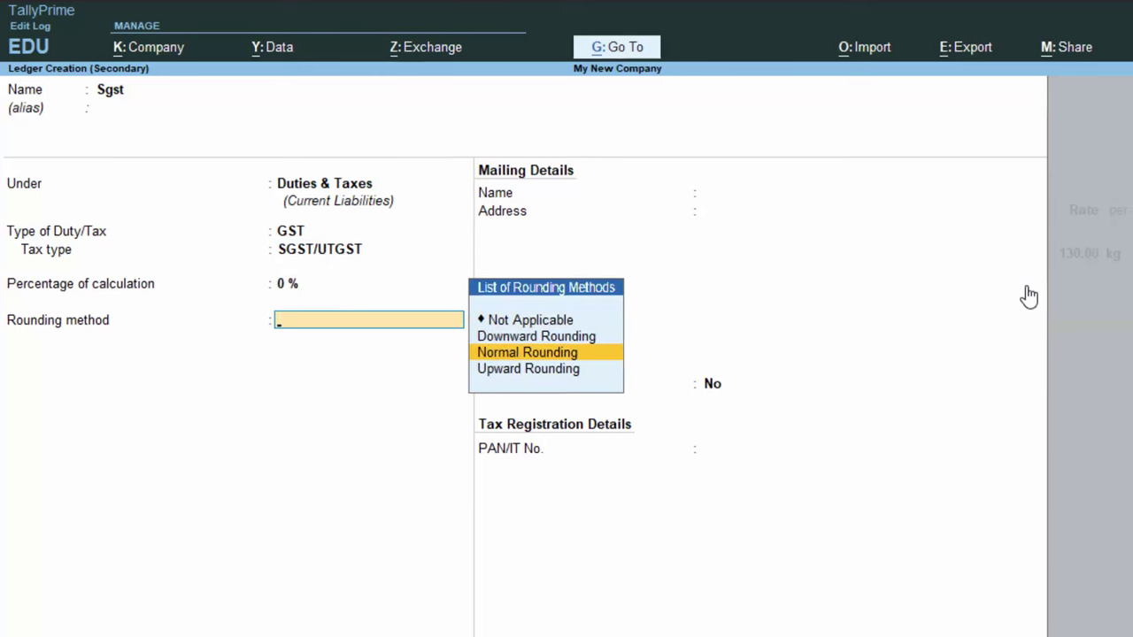
{"action": "key", "text": "Return"}
{"action": "key", "text": "Return"}
{"action": "key", "text": "Return"}
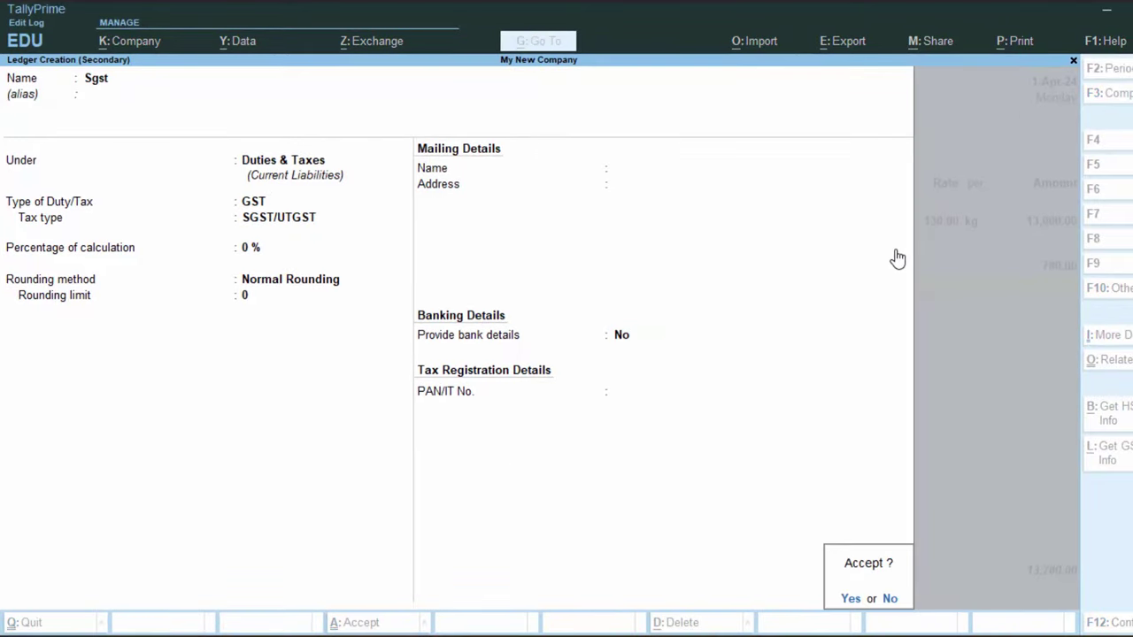
{"action": "key", "text": "Return"}
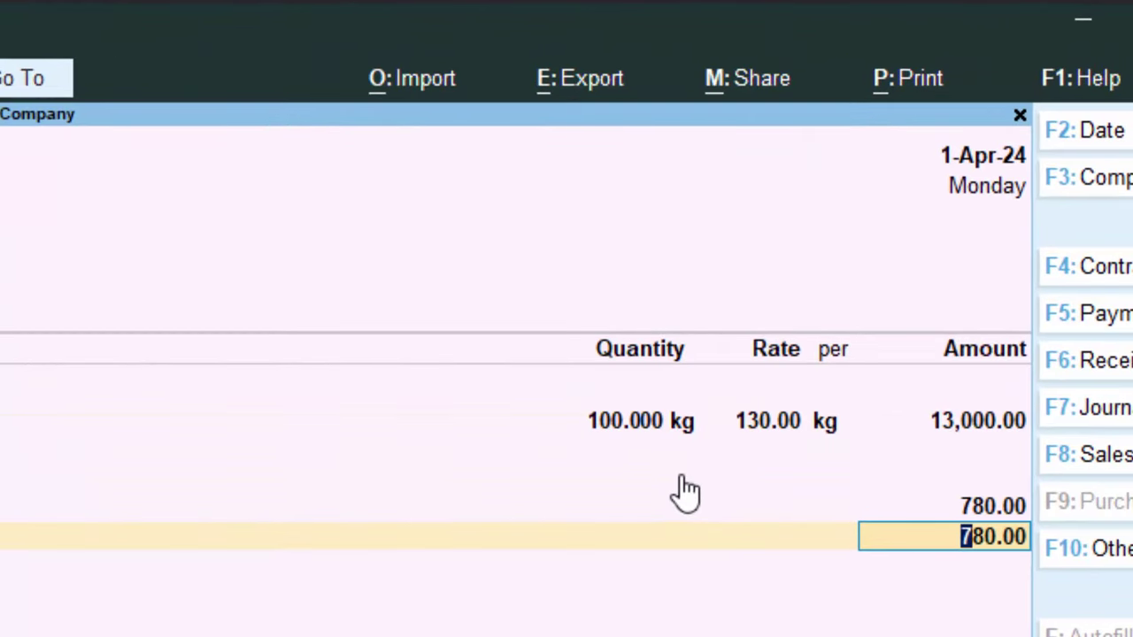
Accept the Sgst amount, enter the narration "The Goods have been purchased", and save the purchase voucher.
{"action": "key", "text": "Return"}
{"action": "key", "text": "Return"}
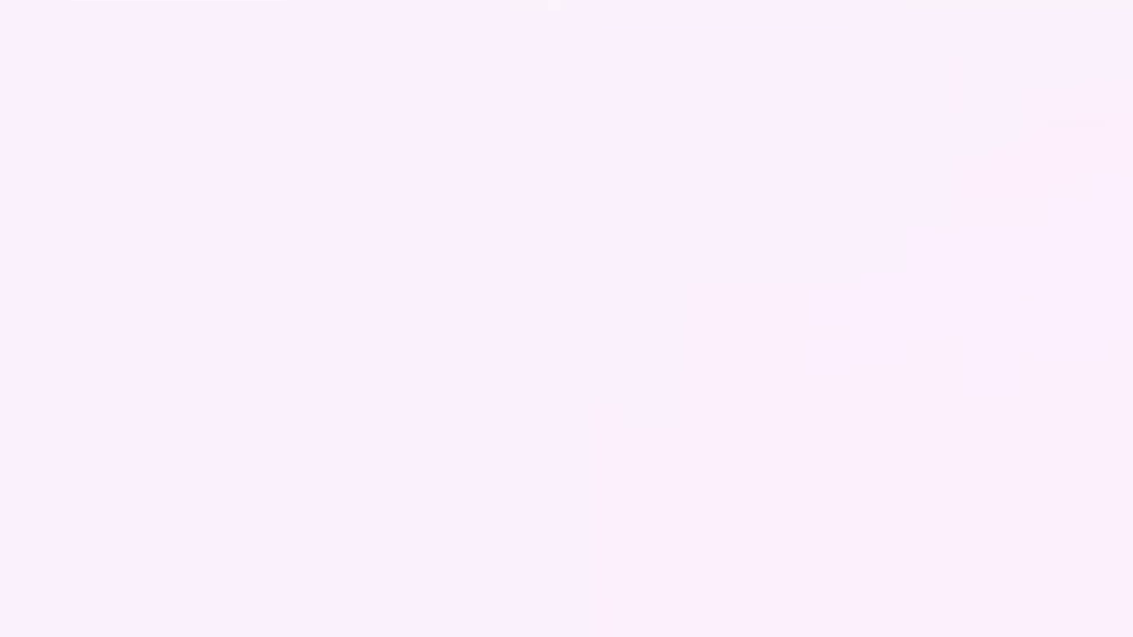
{"action": "type", "text": "The Go"}
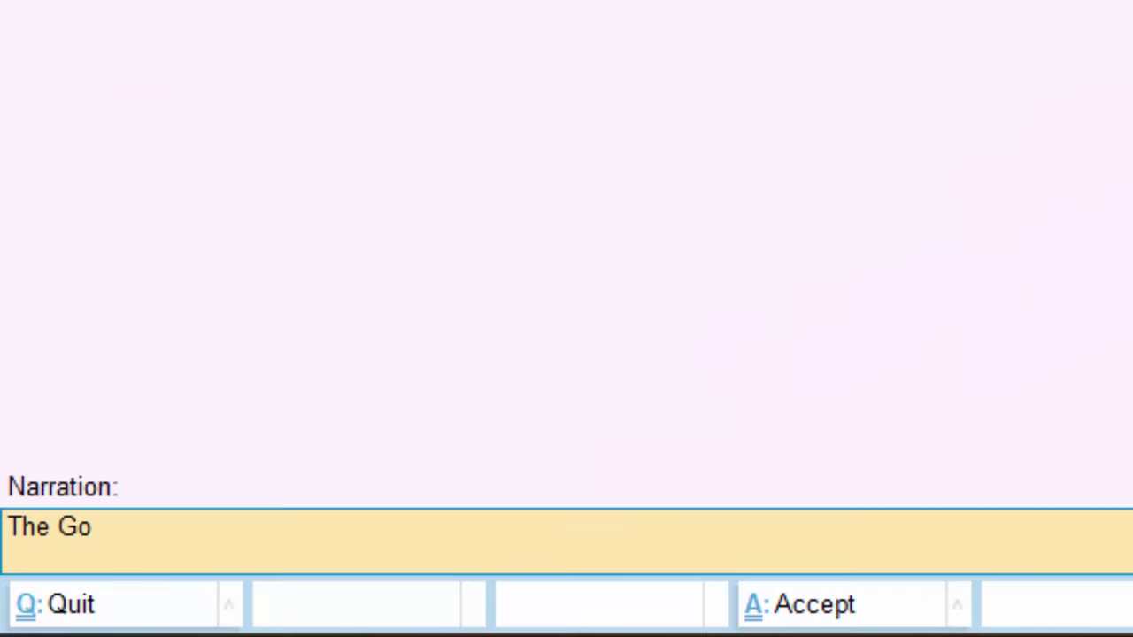
{"action": "type", "text": "ods have bee"}
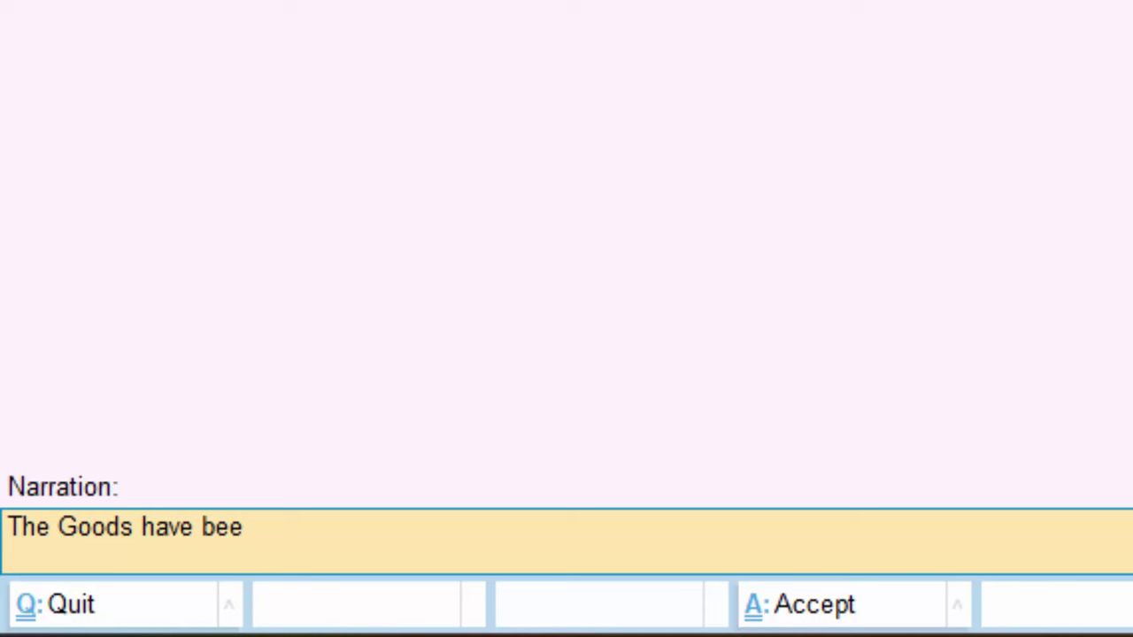
{"action": "type", "text": "n purchased"}
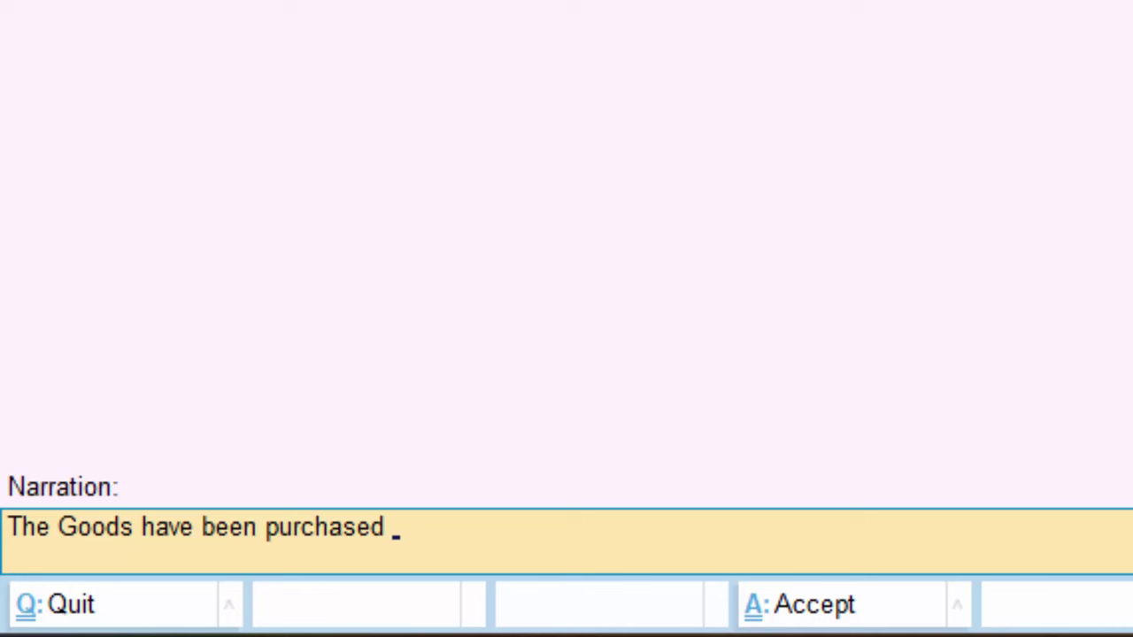
{"action": "key", "text": "Return"}
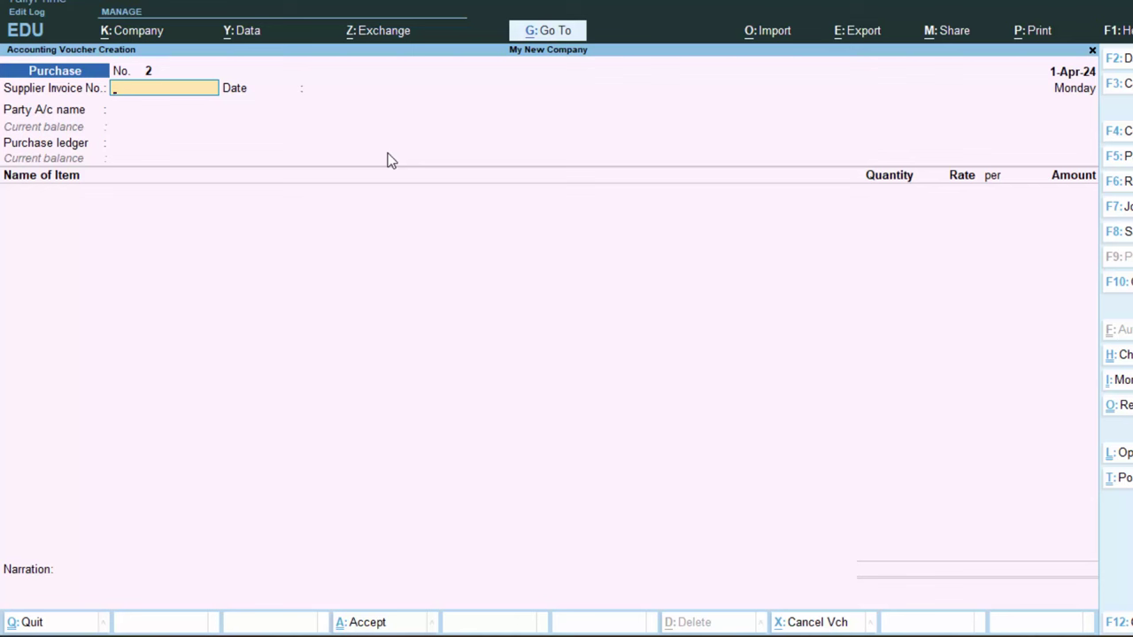
Enter supplier invoice number 5433 dated 1-Apr-24 in the second purchase voucher.
{"action": "type", "text": "5433"}
{"action": "key", "text": "Return"}
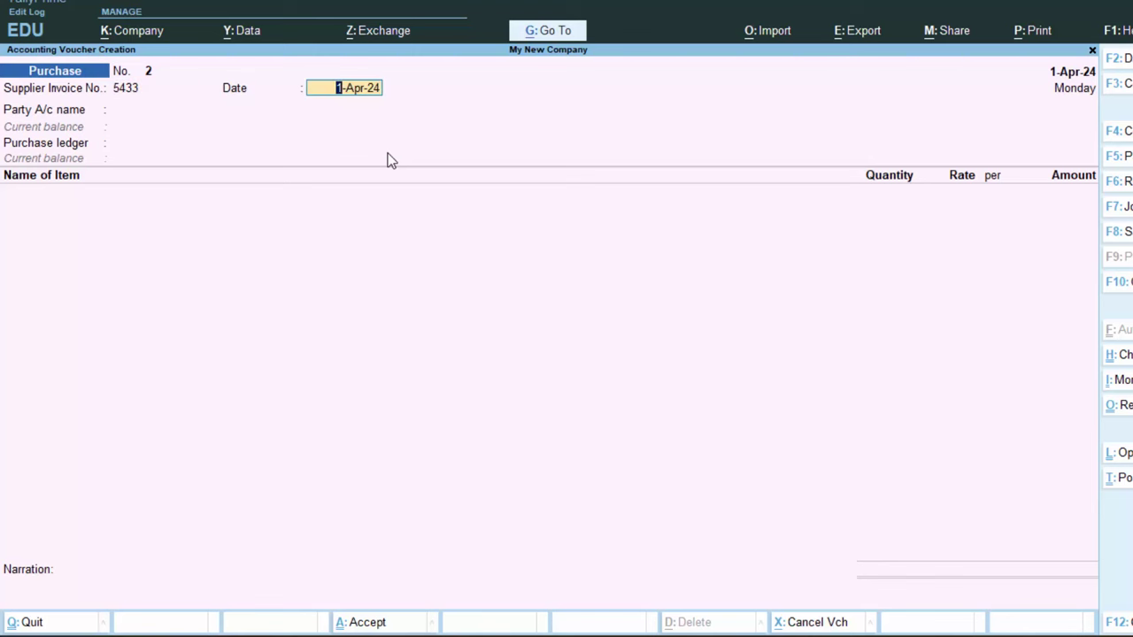
{"action": "key", "text": "Return"}
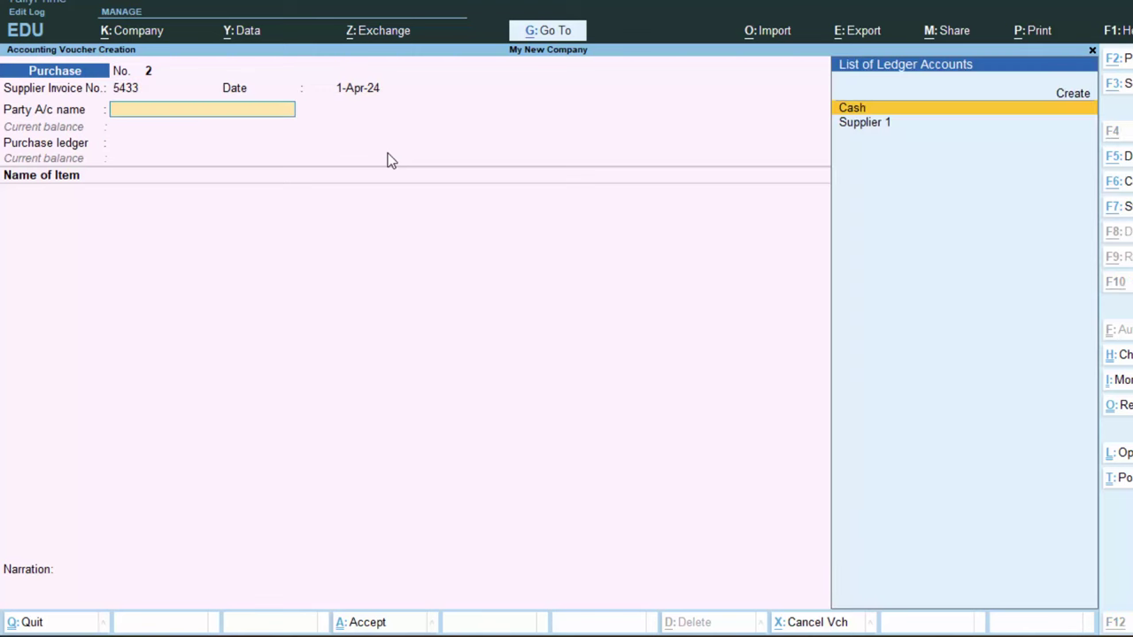
Create a new party ledger named Supplier 2 under Sundry Creditors from the purchase voucher.
{"action": "key", "text": "alt+c"}
{"action": "type", "text": "Su"}
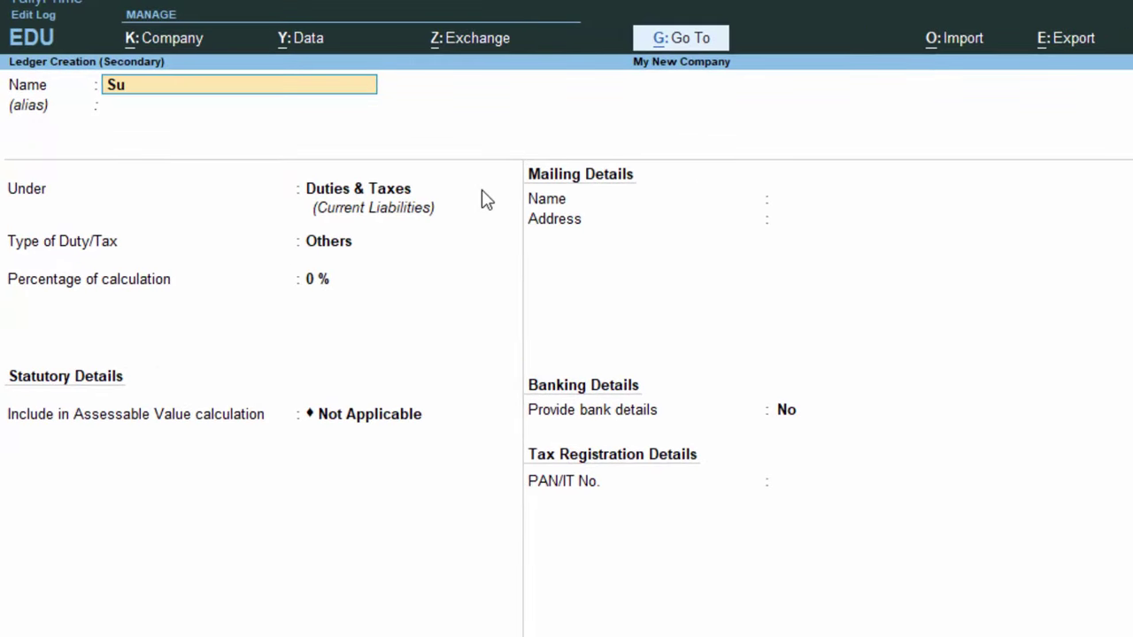
{"action": "type", "text": "pplier 2"}
{"action": "key", "text": "Return"}
{"action": "key", "text": "Return"}
{"action": "type", "text": "S"}
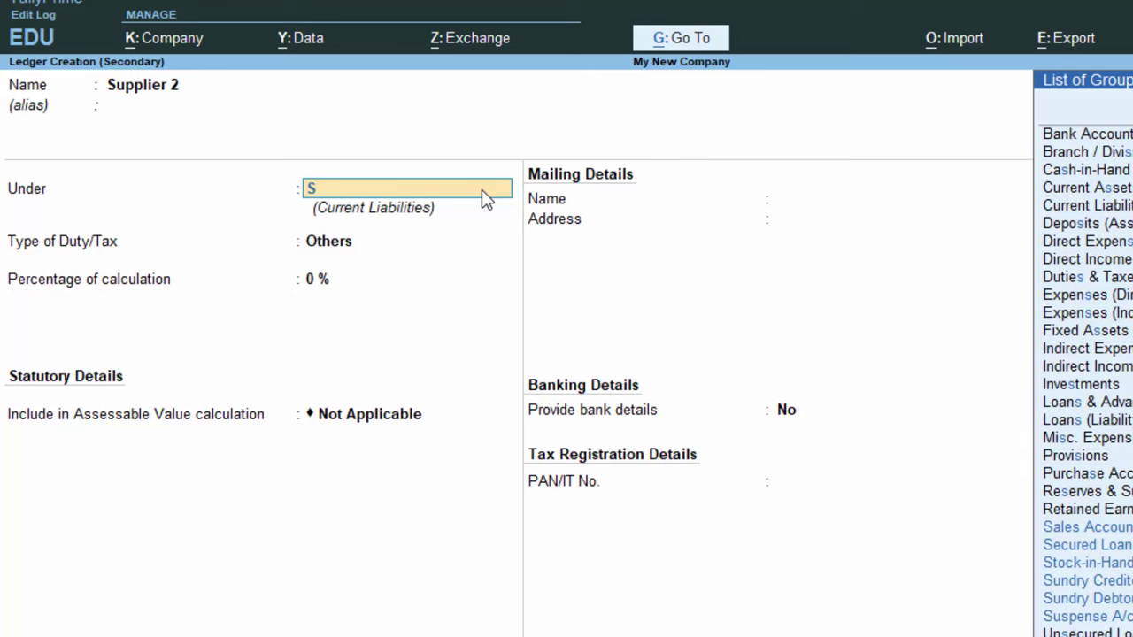
{"action": "key", "text": "Down"}
{"action": "key", "text": "Down"}
{"action": "key", "text": "Down"}
{"action": "key", "text": "Down"}
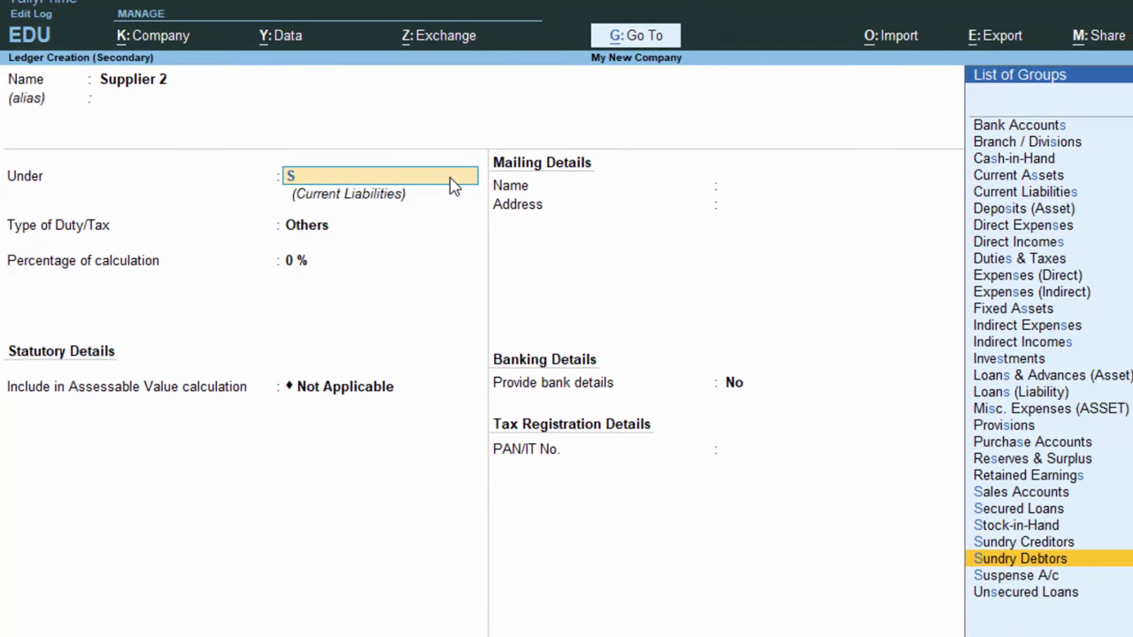
{"action": "key", "text": "Up"}
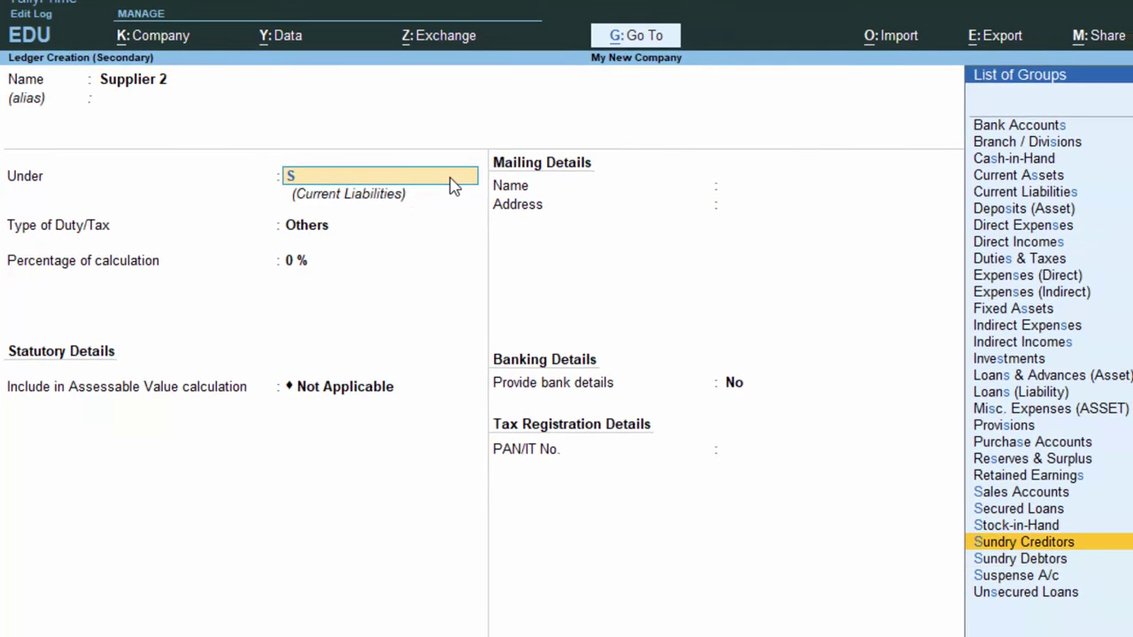
{"action": "key", "text": "Return"}
Set Supplier 2's state to Punjab in the mailing details, leaving the address blank.
{"action": "key", "text": "Return"}
{"action": "key", "text": "Return"}
{"action": "key", "text": "Return"}
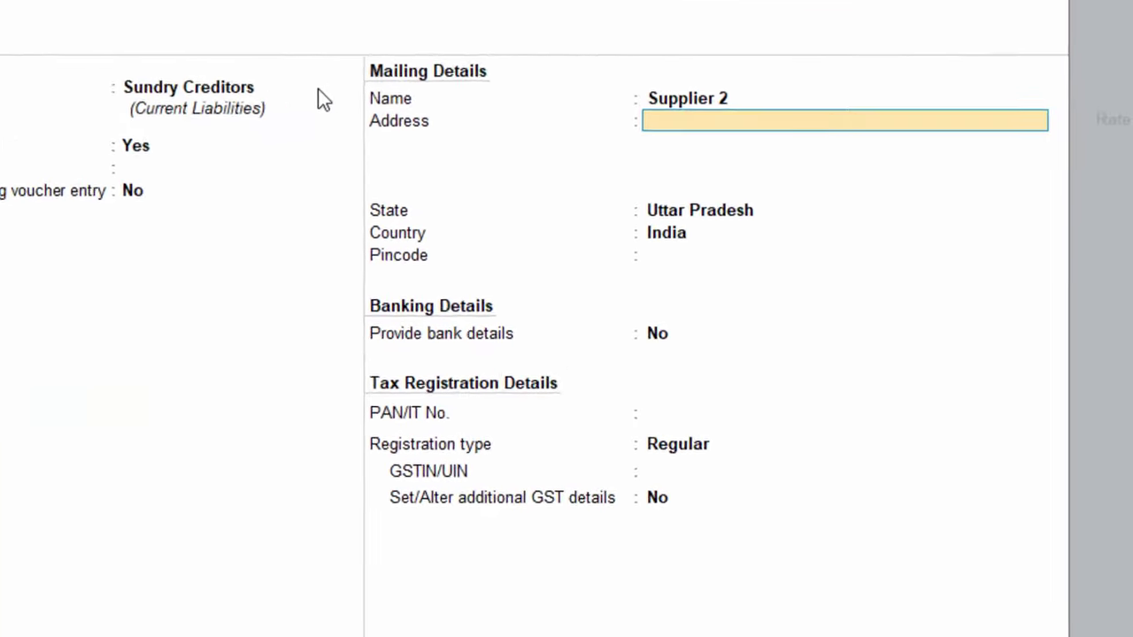
{"action": "key", "text": "Return"}
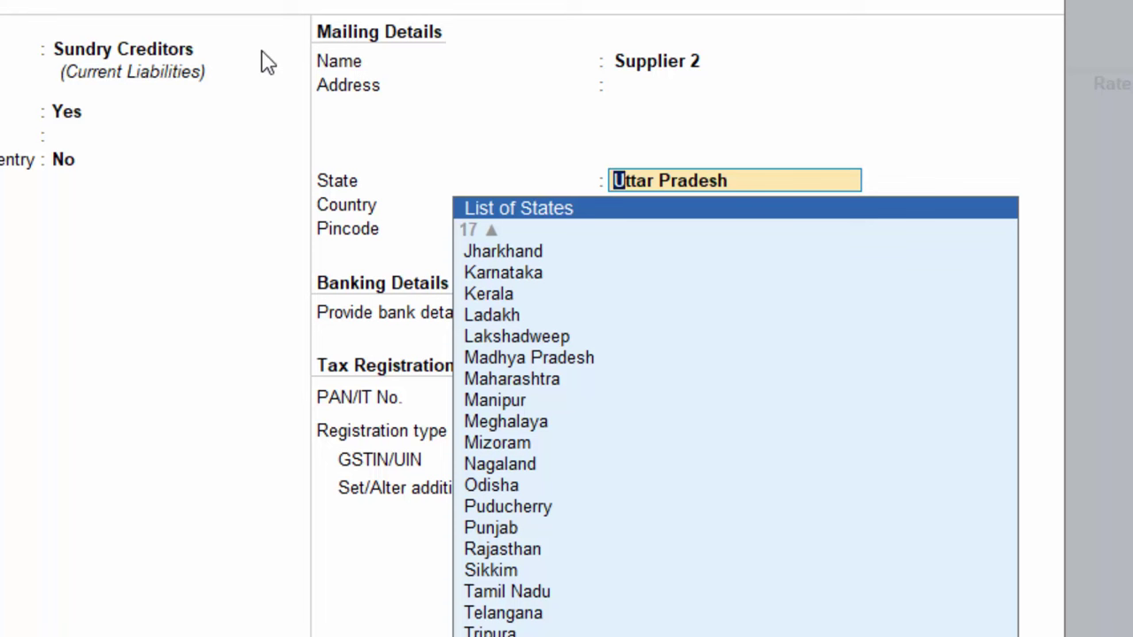
{"action": "key", "text": "Up"}
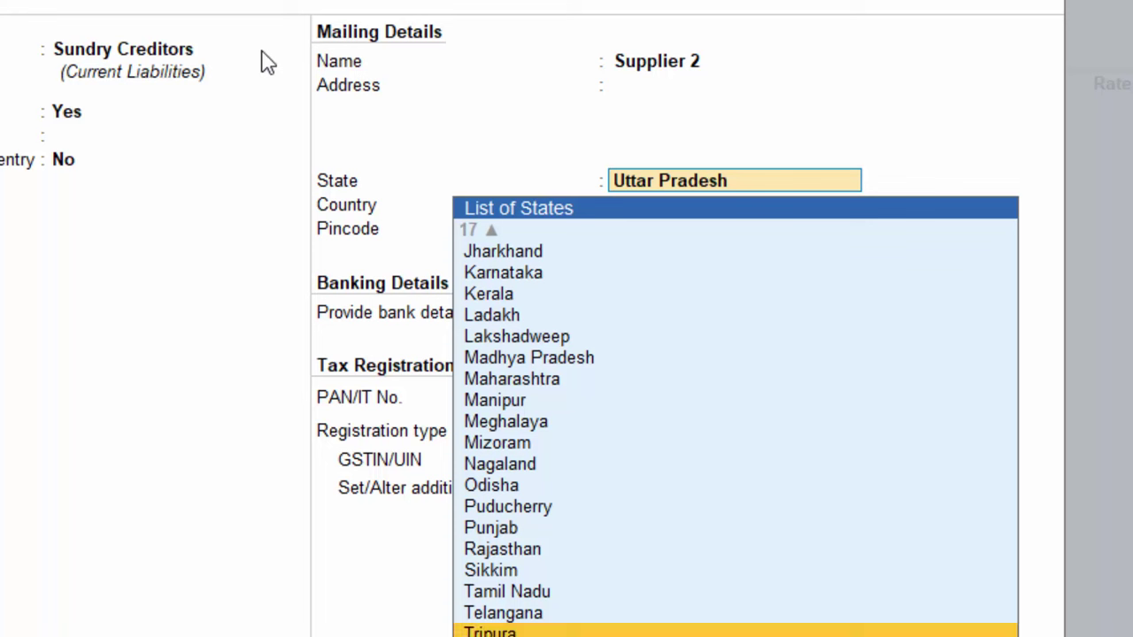
{"action": "key", "text": "Up"}
{"action": "key", "text": "Up"}
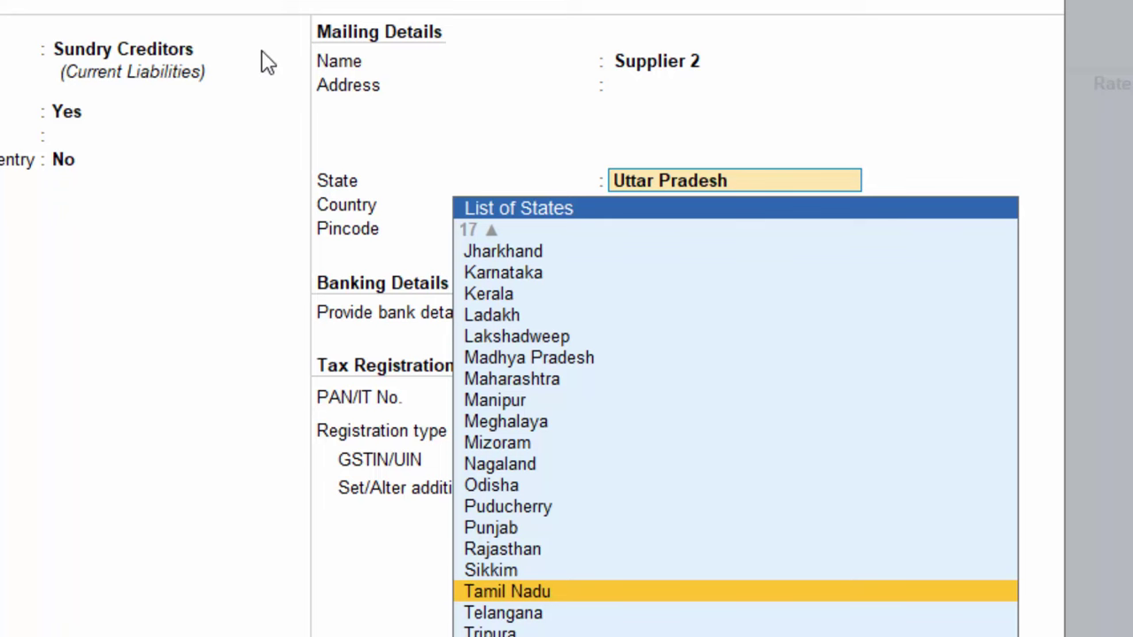
{"action": "key", "text": "Up"}
{"action": "key", "text": "Up"}
{"action": "key", "text": "Up"}
{"action": "key", "text": "Up"}
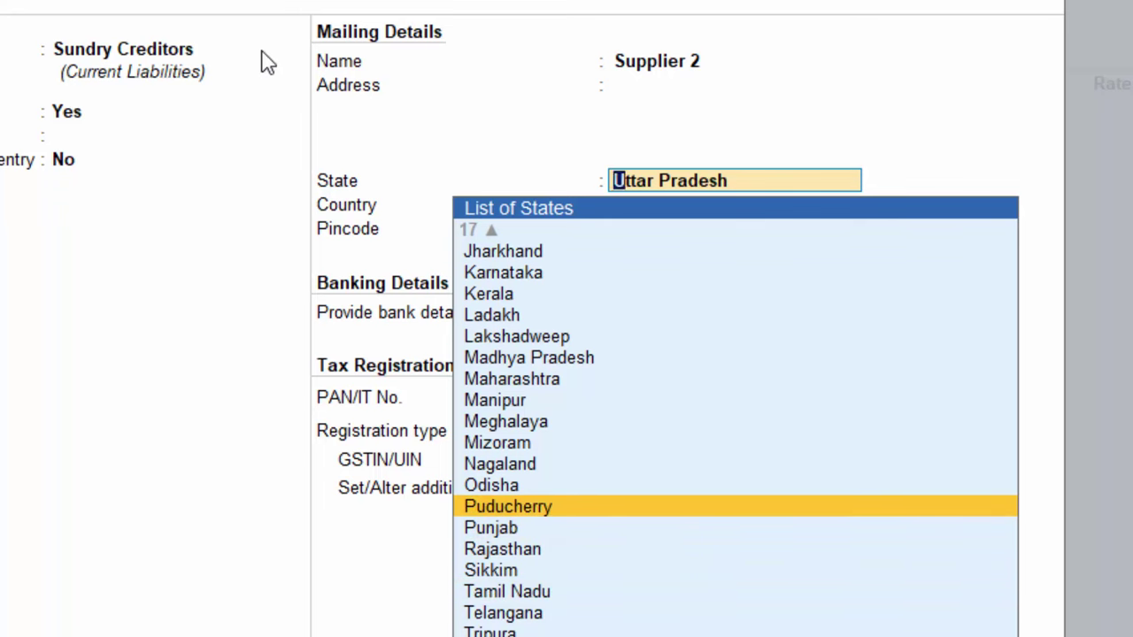
{"action": "key", "text": "Down"}
{"action": "key", "text": "Return"}
Keep Supplier 2's registration type as Regular with PAN and GSTIN blank, and save the ledger.
{"action": "key", "text": "Return"}
{"action": "key", "text": "Return"}
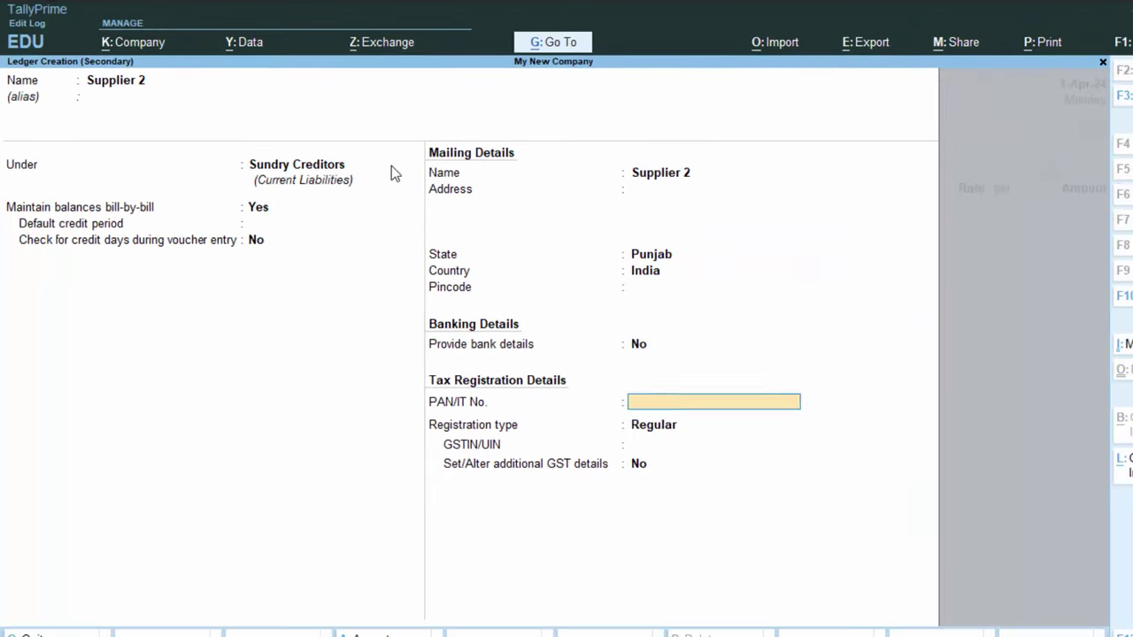
{"action": "key", "text": "Return"}
{"action": "key", "text": "Return"}
{"action": "key", "text": "Return"}
{"action": "key", "text": "Return"}
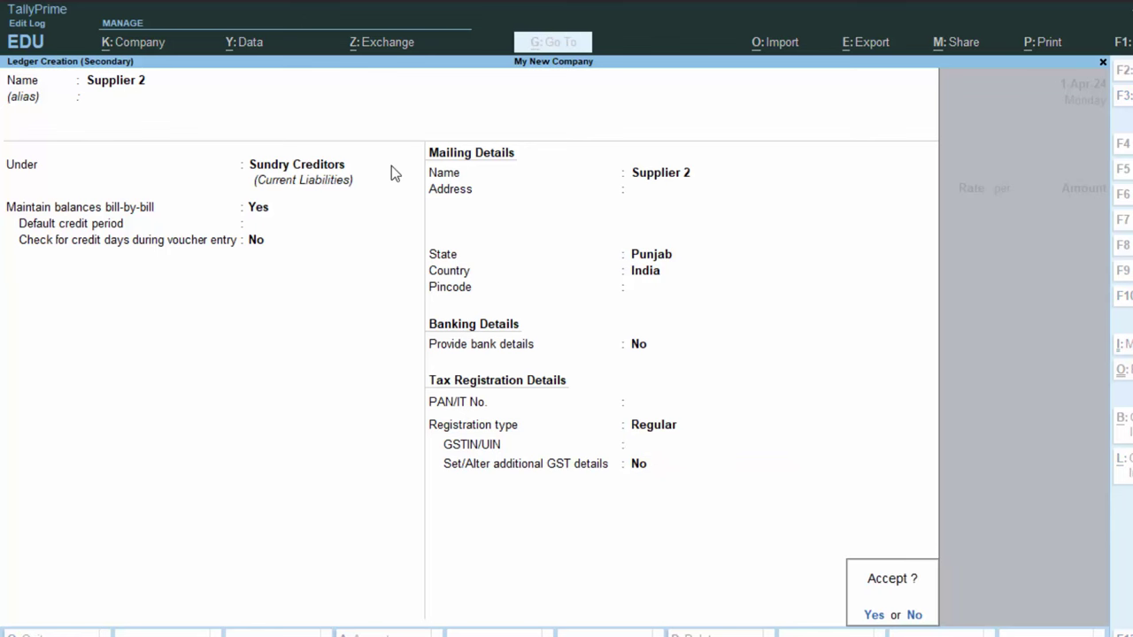
{"action": "key", "text": "Return"}
Leave all receipt details blank for the Supplier 2 purchase.
{"action": "key", "text": "Return"}
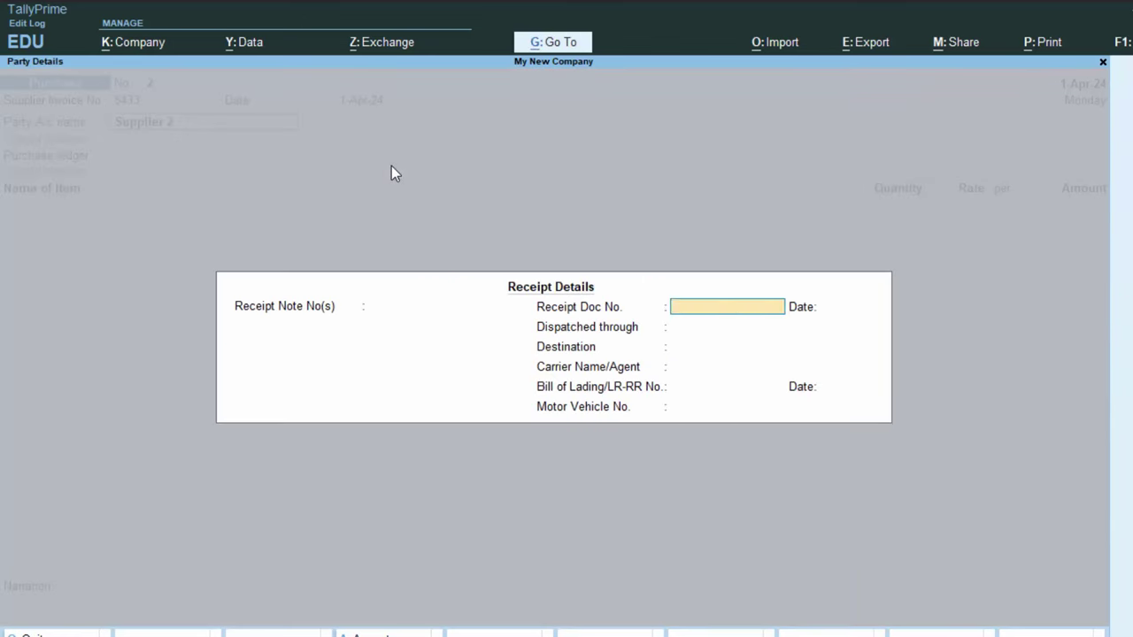
{"action": "key", "text": "Return"}
{"action": "key", "text": "Return"}
{"action": "key", "text": "Return"}
{"action": "key", "text": "Return"}
{"action": "key", "text": "Return"}
{"action": "key", "text": "Return"}
{"action": "key", "text": "Return"}
{"action": "key", "text": "Return"}
{"action": "key", "text": "Return"}
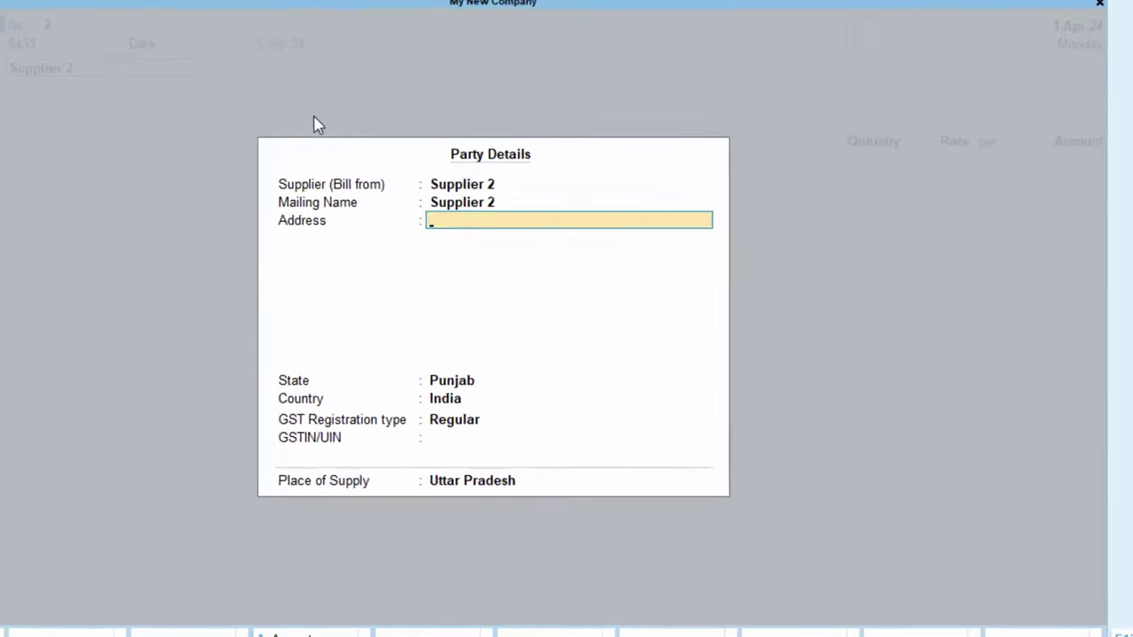
Accept Supplier 2's party details with Uttar Pradesh as place of supply, and use Purchase A/c as the purchase ledger.
{"action": "key", "text": "Return"}
{"action": "key", "text": "Return"}
{"action": "key", "text": "Return"}
{"action": "key", "text": "Return"}
{"action": "key", "text": "Return"}
{"action": "key", "text": "Return"}
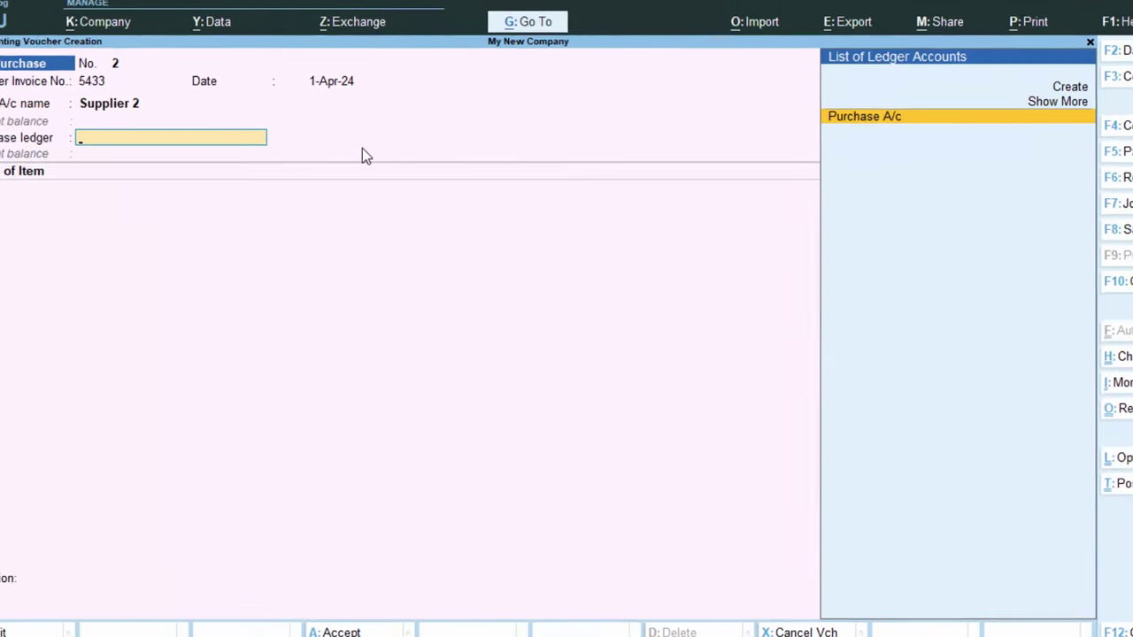
{"action": "key", "text": "Return"}
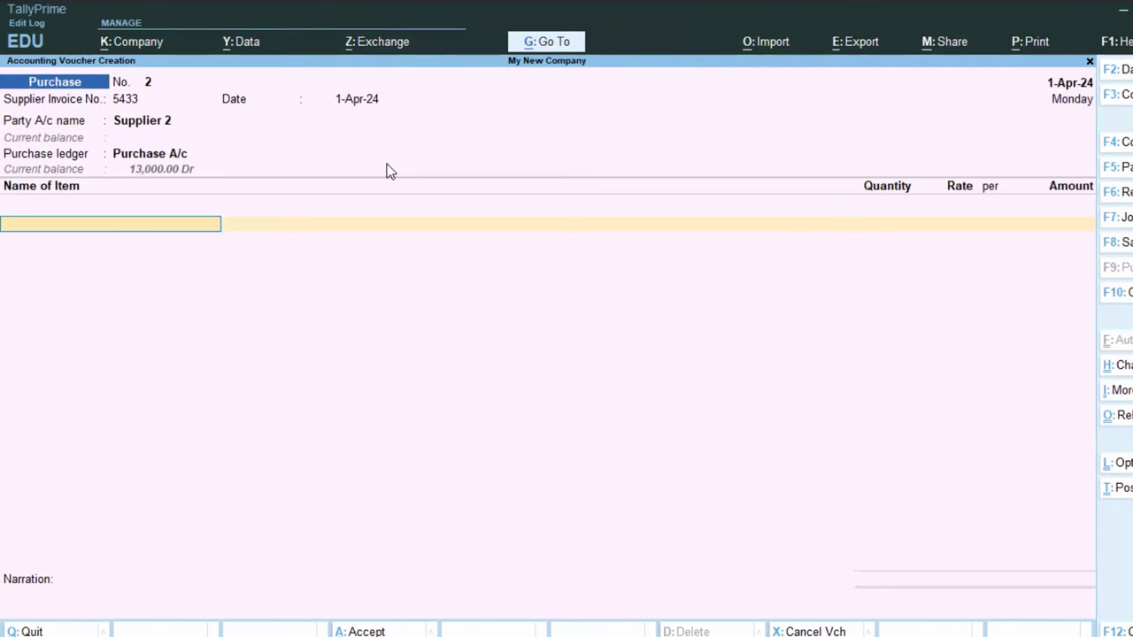
Add Tata Sampann Dal to the second purchase voucher with a quantity of 50 kg at 130 per kg.
{"action": "key", "text": "Return"}
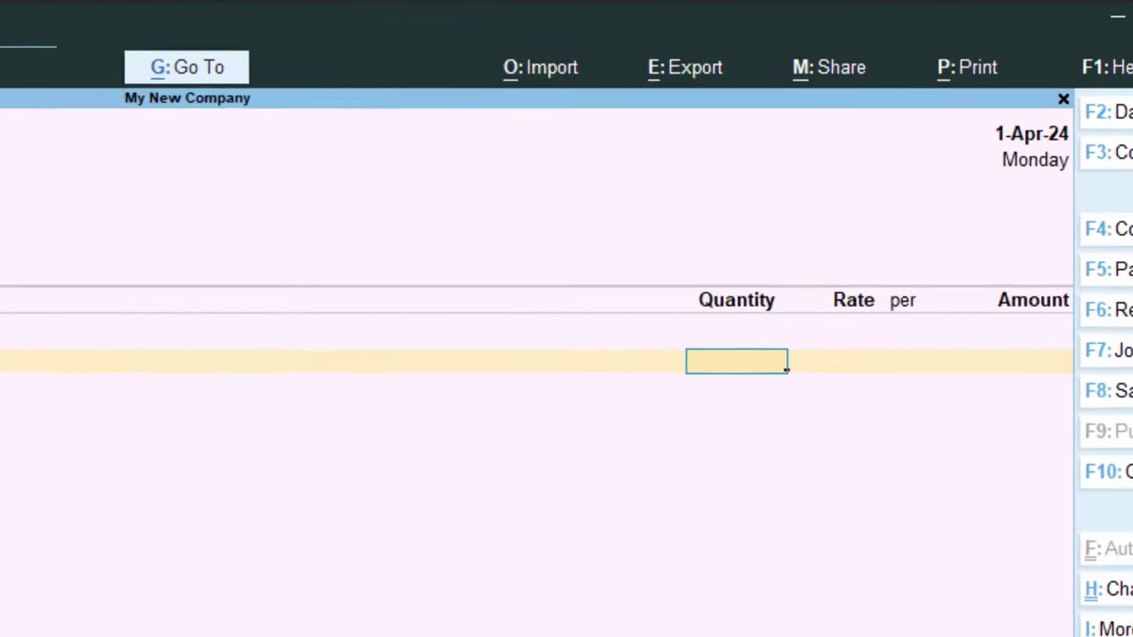
{"action": "type", "text": "5"}
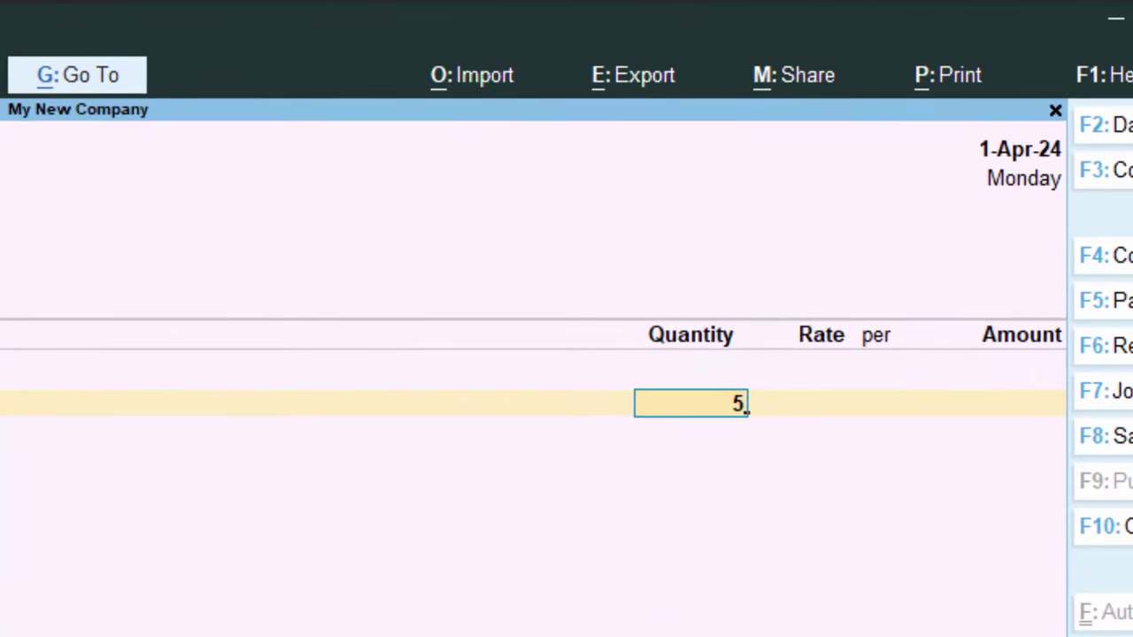
{"action": "type", "text": "0"}
{"action": "key", "text": "Return"}
{"action": "key", "text": "Return"}
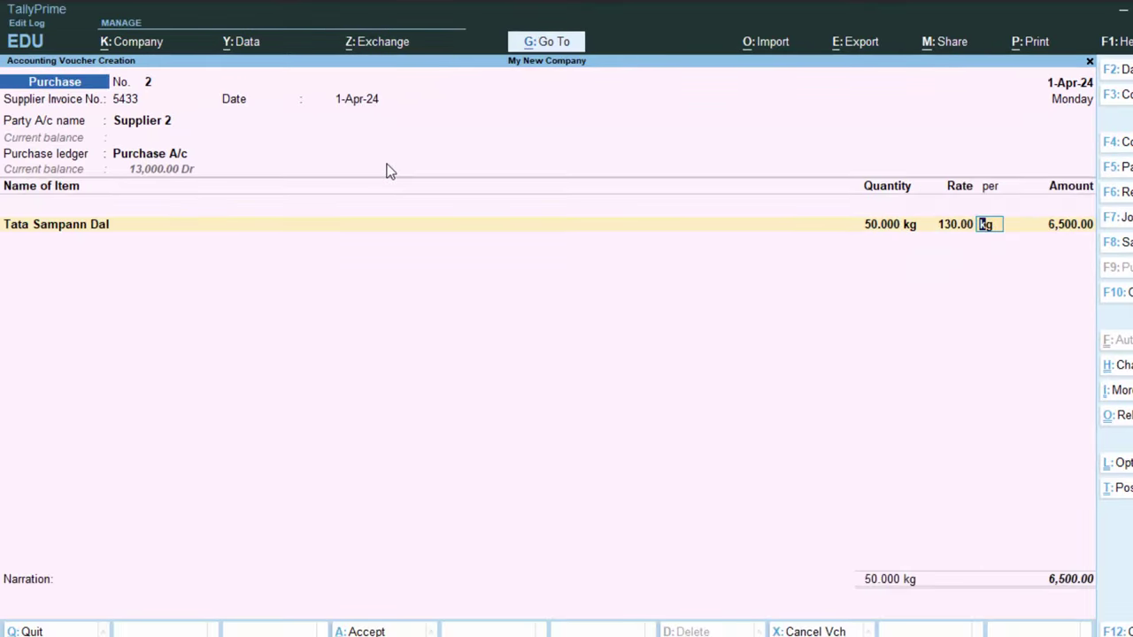
{"action": "key", "text": "Return"}
{"action": "key", "text": "Return"}
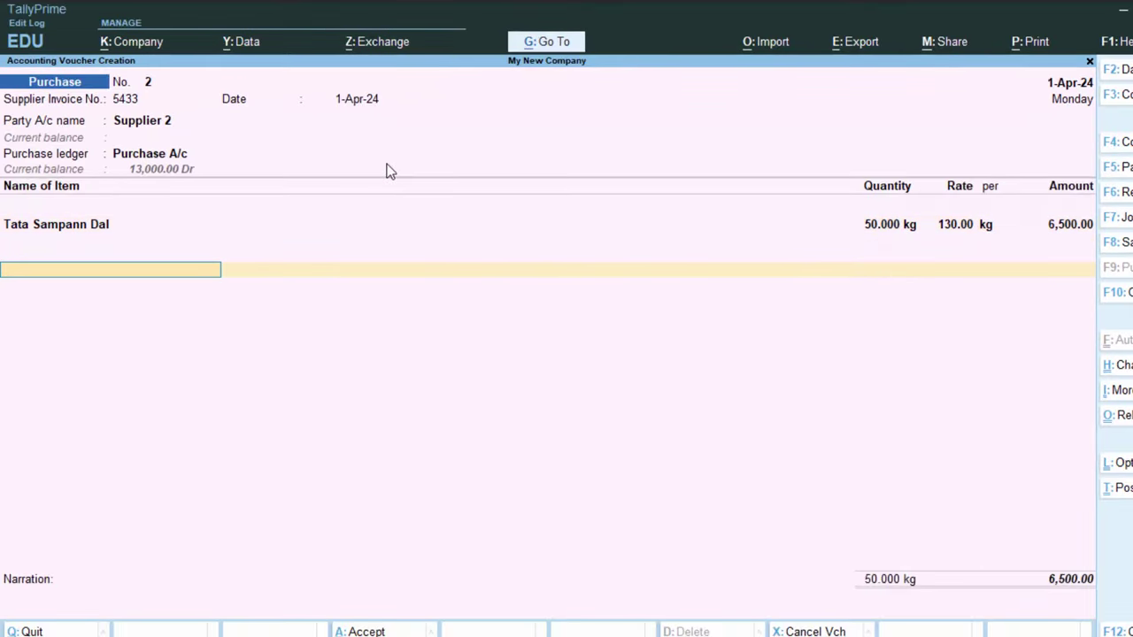
{"action": "type", "text": "C"}
{"action": "key", "text": "Return"}
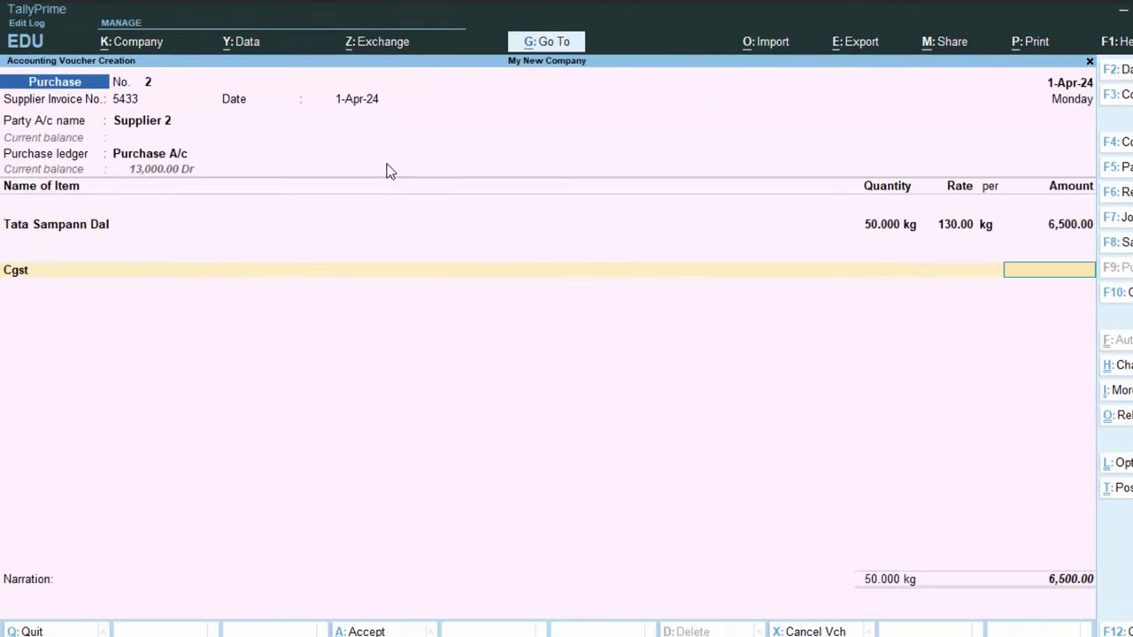
{"action": "key", "text": "BackSpace"}
{"action": "key", "text": "Return"}
{"action": "key", "text": "BackSpace"}
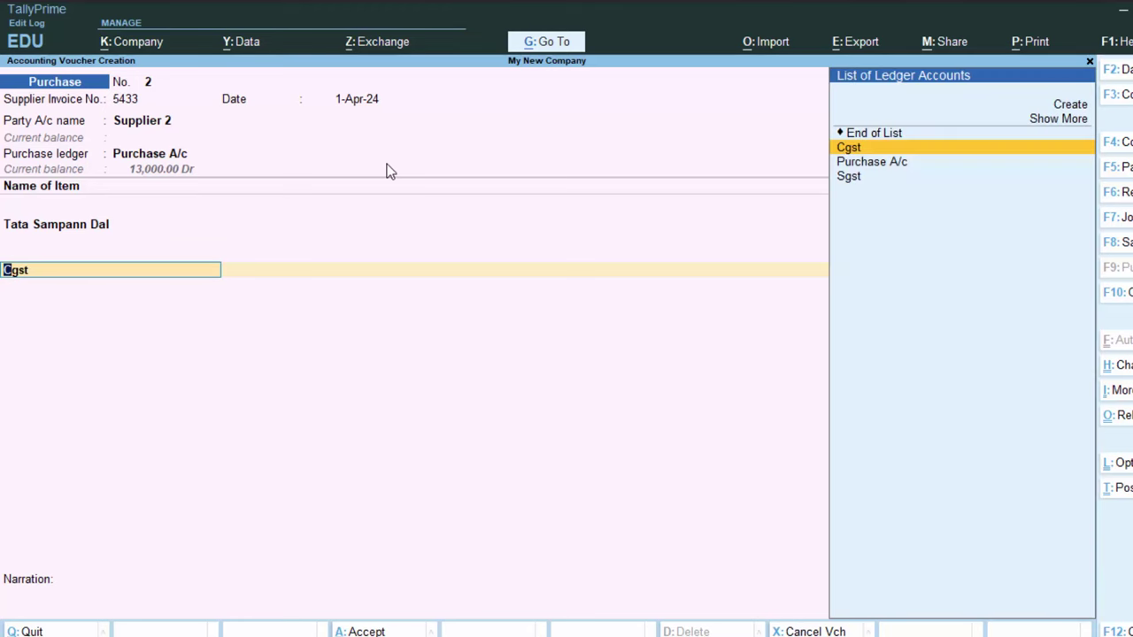
Create a ledger named Igst under Duties & Taxes from within the Supplier 2 purchase voucher.
{"action": "key", "text": "alt+c"}
{"action": "type", "text": "I"}
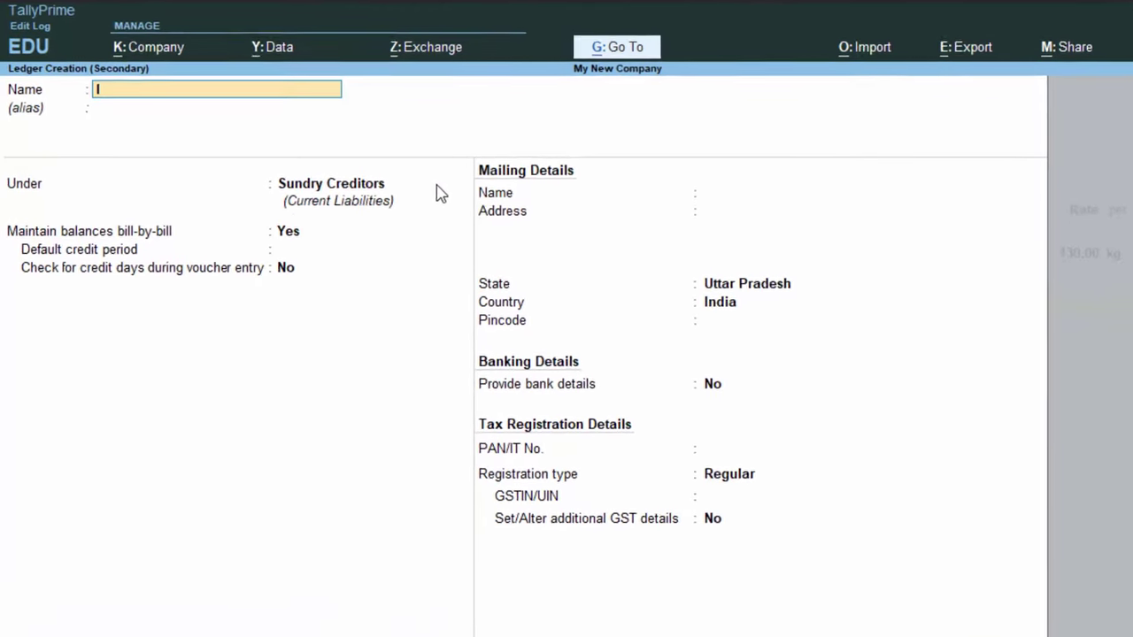
{"action": "type", "text": "gst"}
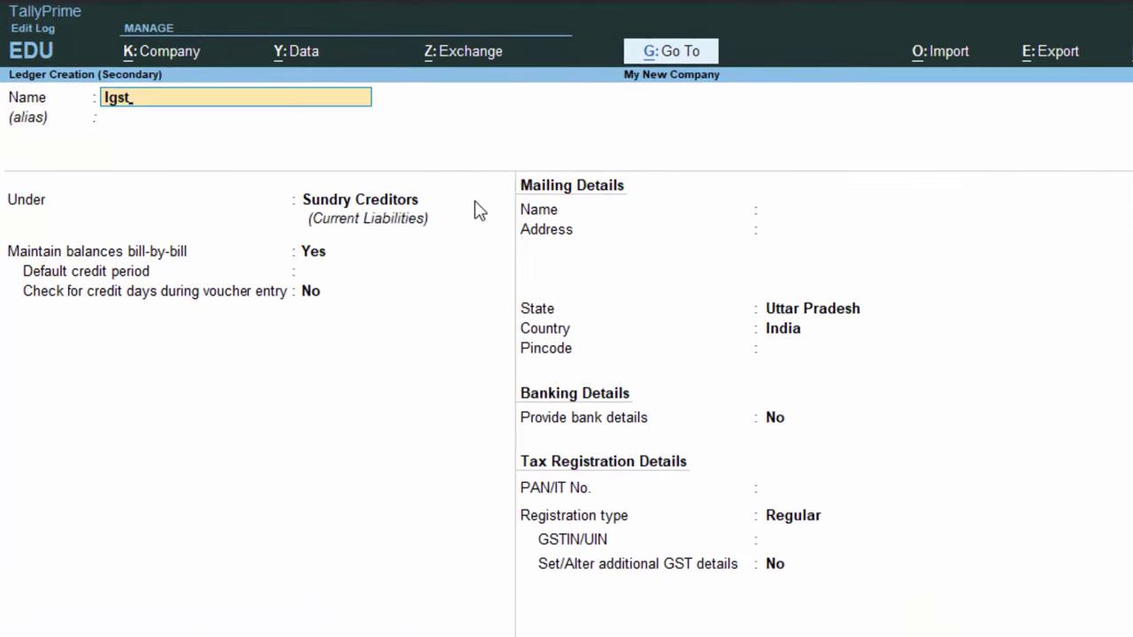
{"action": "key", "text": "Return"}
{"action": "key", "text": "Return"}
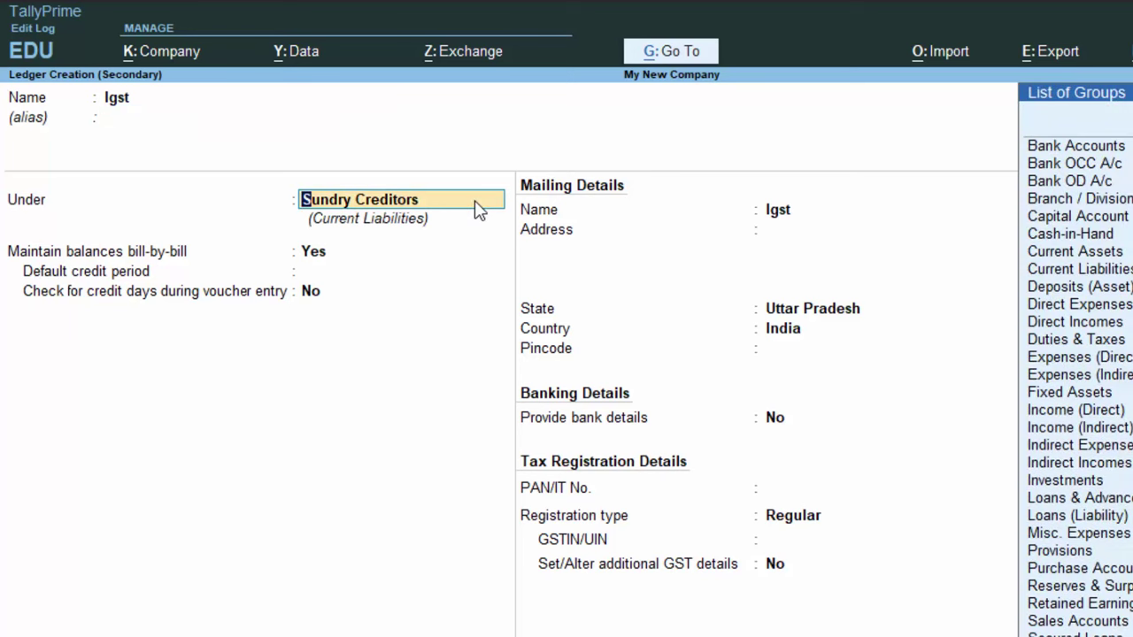
{"action": "type", "text": "D"}
{"action": "key", "text": "Down"}
{"action": "key", "text": "Down"}
{"action": "key", "text": "Down"}
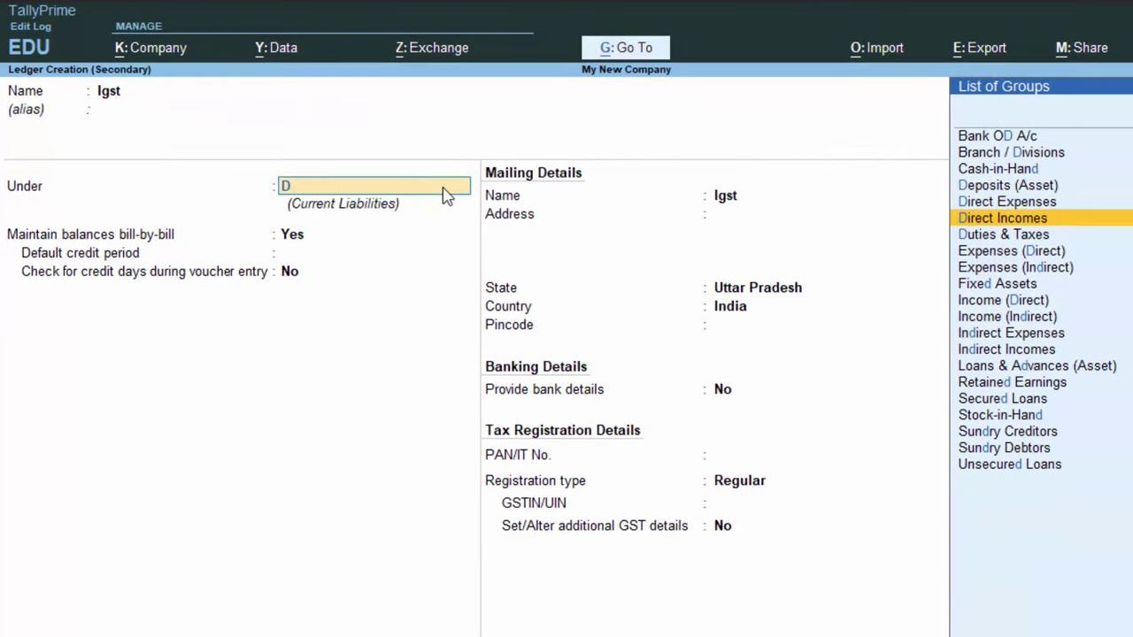
{"action": "key", "text": "Return"}
Set the Igst ledger's duty type to GST and tax type to IGST, keeping the calculation percentage at 0%.
{"action": "key", "text": "Up"}
{"action": "key", "text": "Return"}
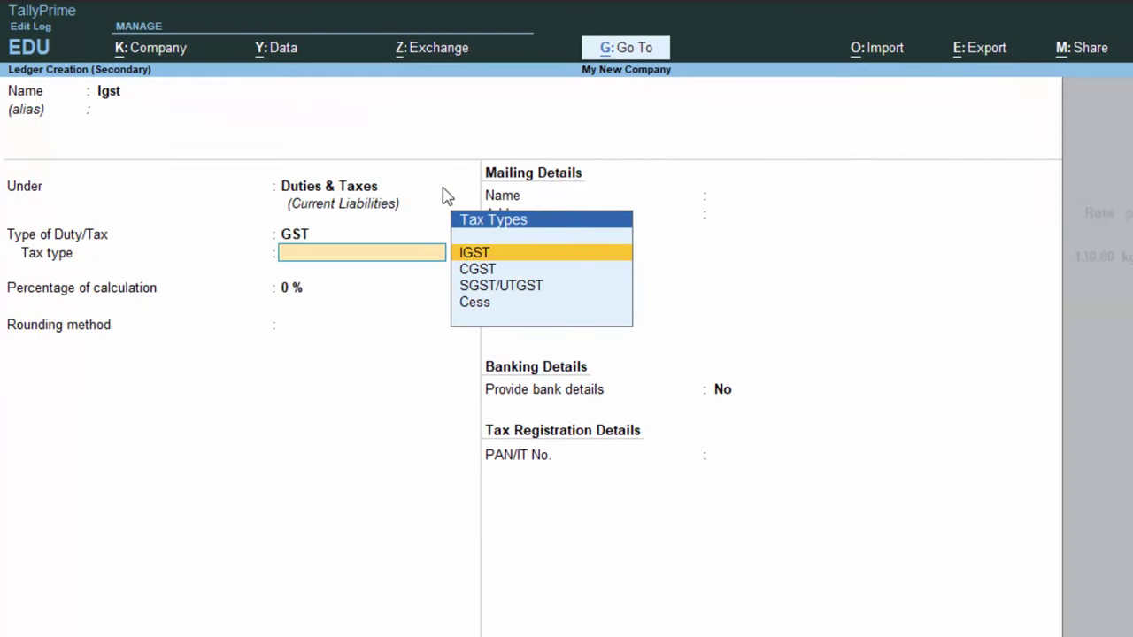
{"action": "key", "text": "Down"}
{"action": "key", "text": "Up"}
{"action": "key", "text": "Return"}
{"action": "key", "text": "Return"}
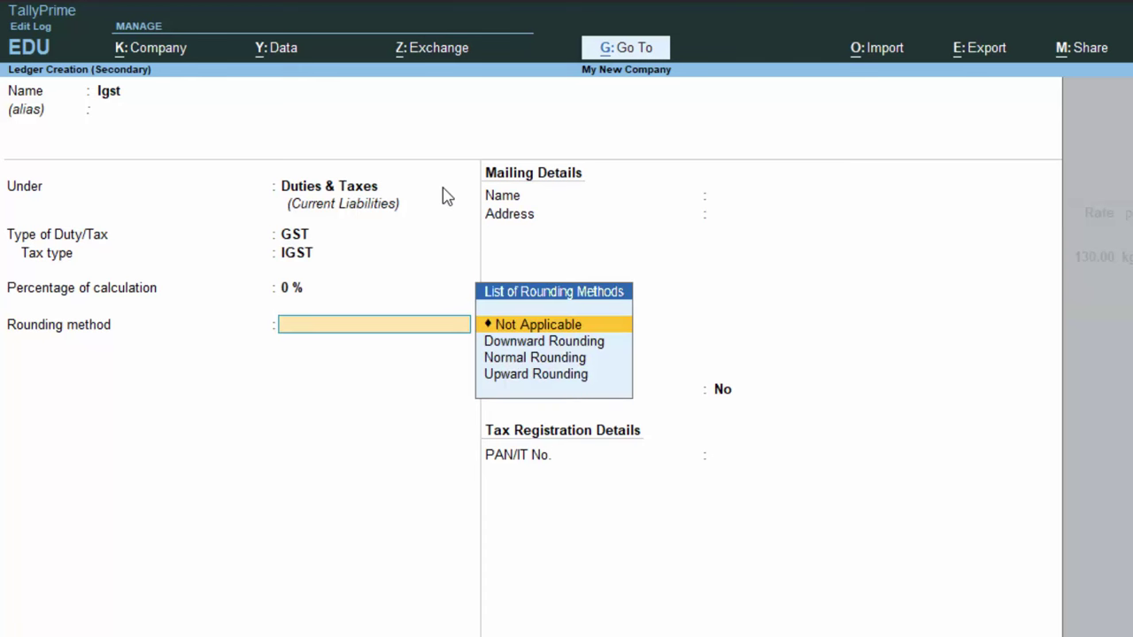
Choose Normal Rounding with a rounding limit of 0 for the Igst ledger and save it.
{"action": "key", "text": "Down"}
{"action": "key", "text": "Down"}
{"action": "key", "text": "Return"}
{"action": "key", "text": "Return"}
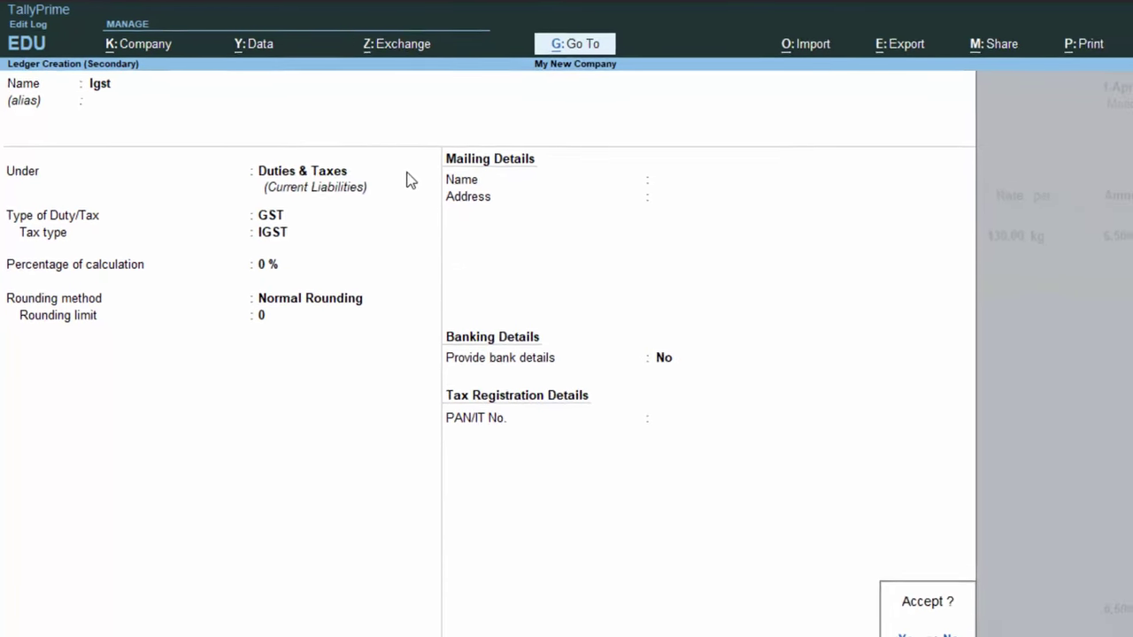
{"action": "key", "text": "Return"}
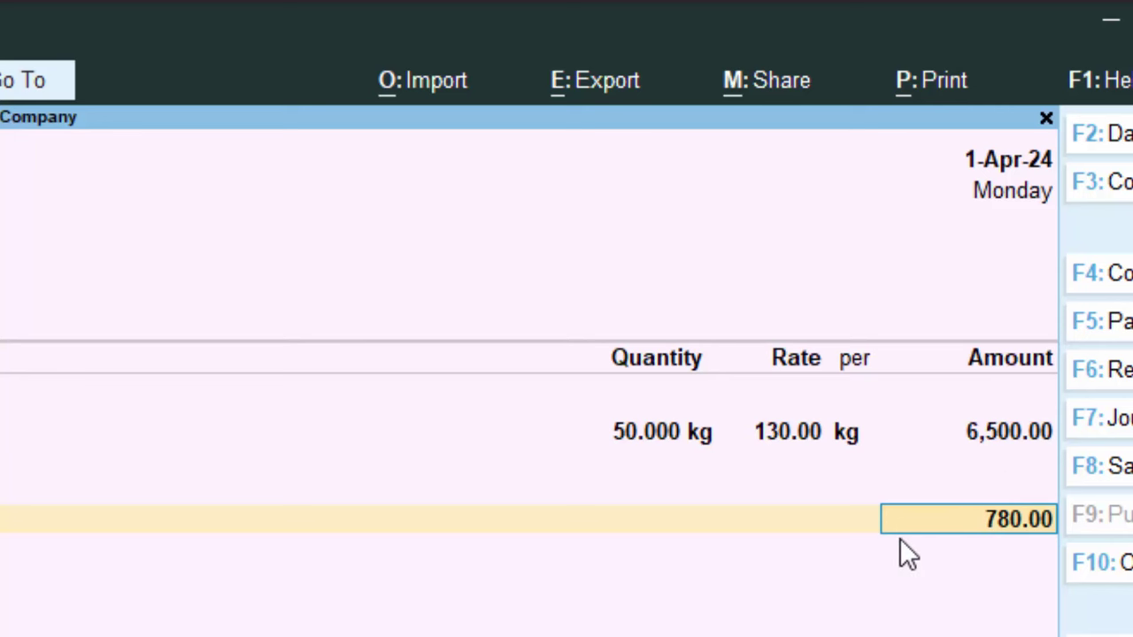
Replace Igst with Cgst as the tax ledger on the Supplier 2 purchase voucher.
{"action": "key", "text": "Return"}
{"action": "key", "text": "Escape"}
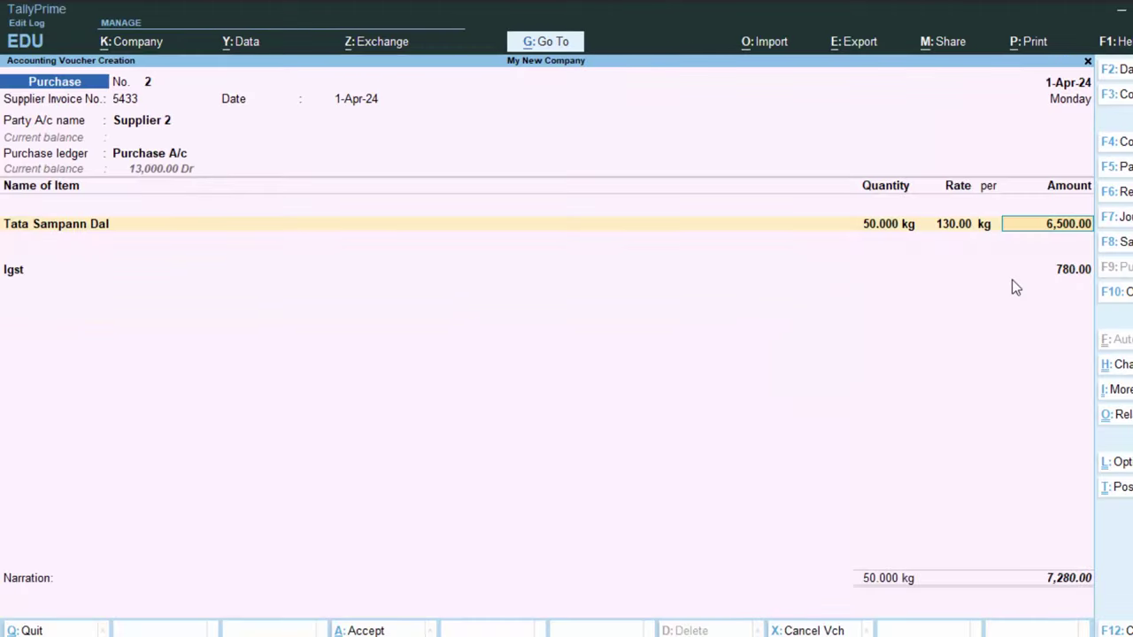
{"action": "key", "text": "BackSpace"}
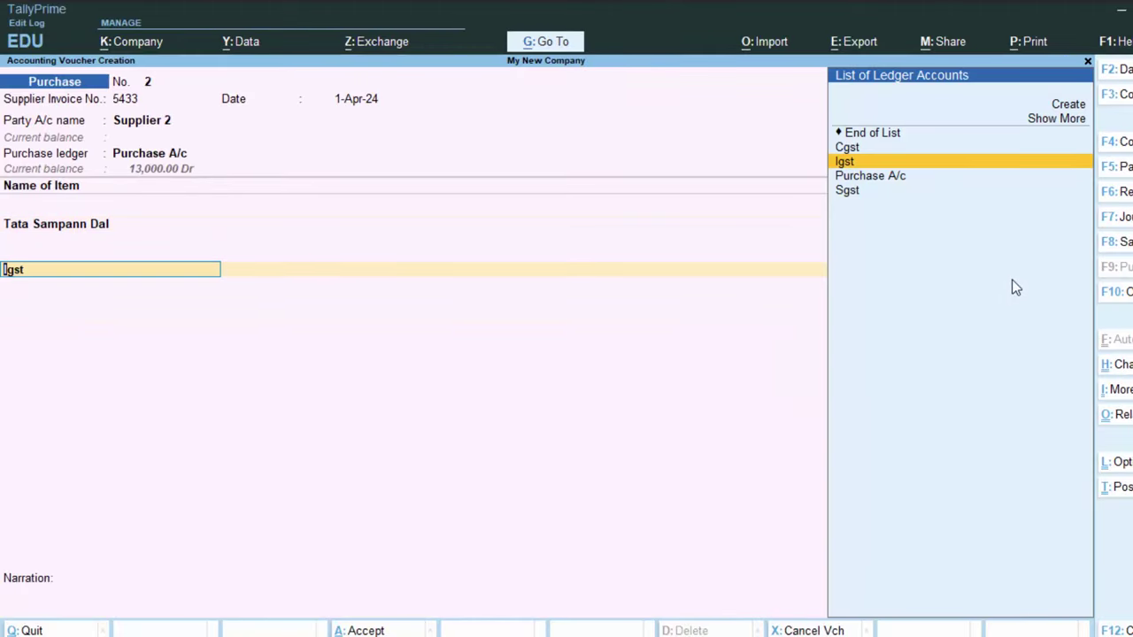
{"action": "key", "text": "Up"}
{"action": "key", "text": "Return"}
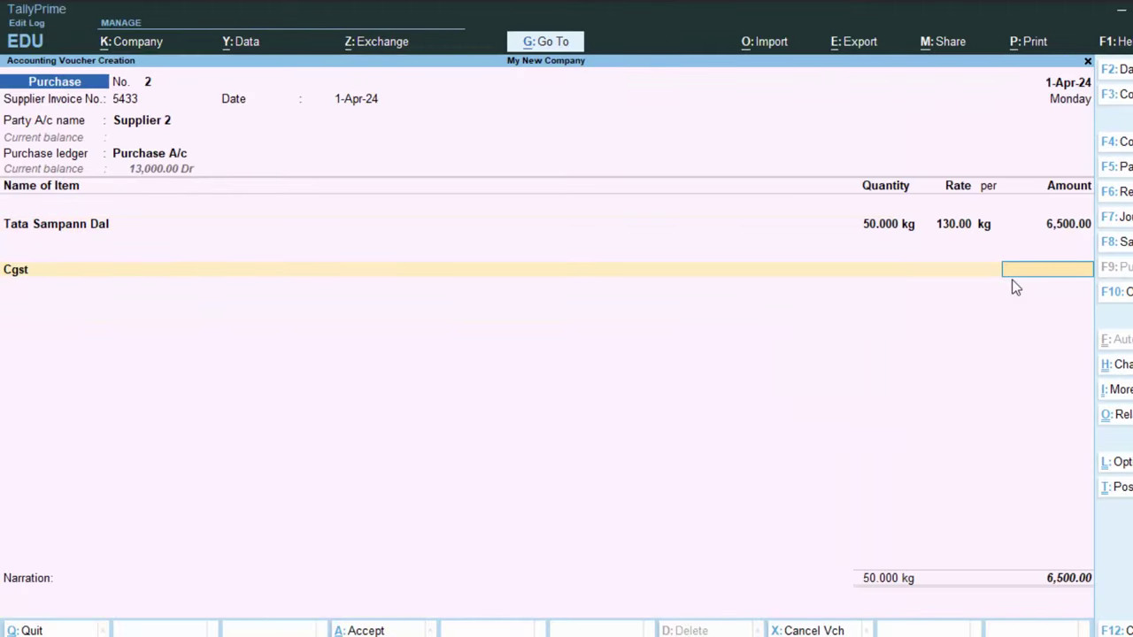
Change the party account of the second purchase voucher to Supplier 1.
{"action": "key", "text": "BackSpace"}
{"action": "key", "text": "BackSpace"}
{"action": "key", "text": "BackSpace"}
{"action": "key", "text": "BackSpace"}
{"action": "key", "text": "BackSpace"}
{"action": "key", "text": "BackSpace"}
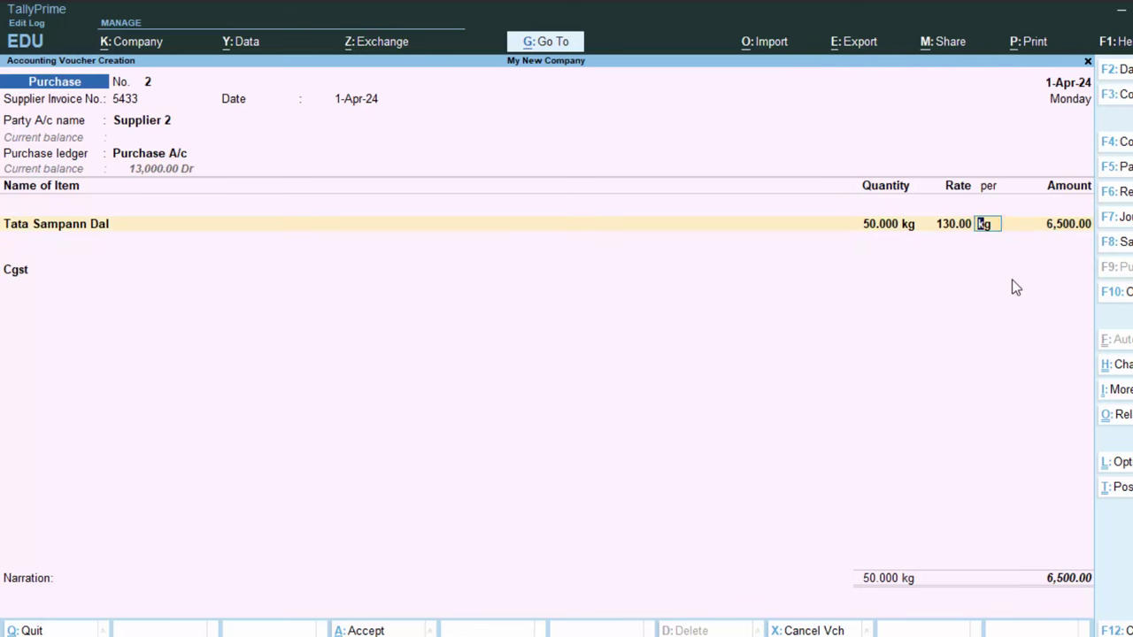
{"action": "key", "text": "BackSpace"}
{"action": "key", "text": "BackSpace"}
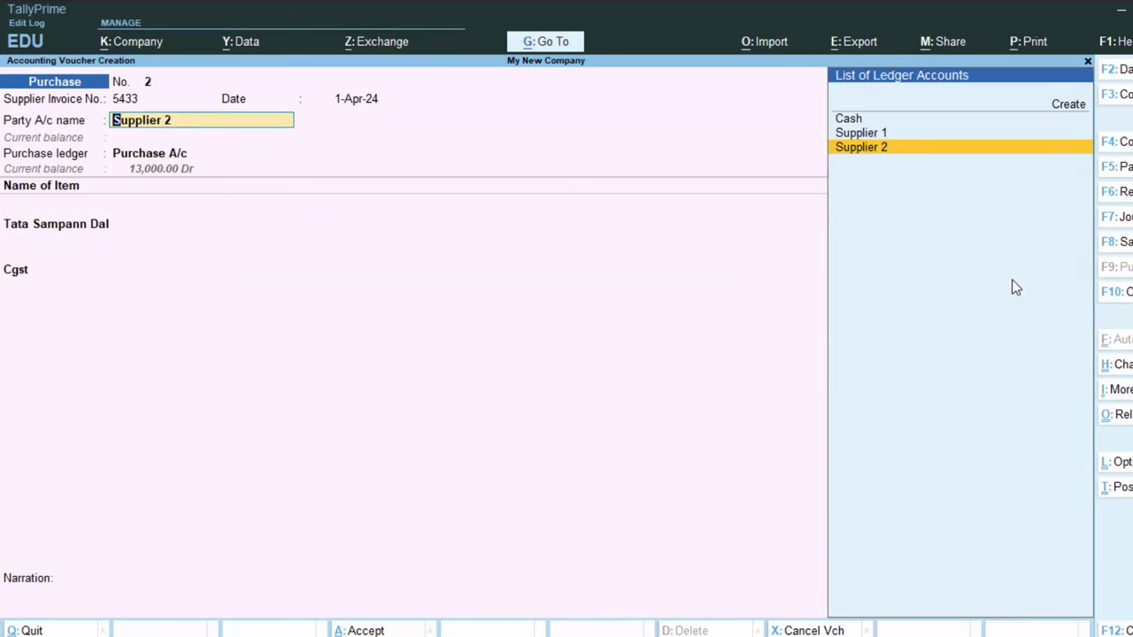
{"action": "key", "text": "Up"}
{"action": "key", "text": "Return"}
{"action": "key", "text": "Return"}
{"action": "key", "text": "Return"}
{"action": "key", "text": "Return"}
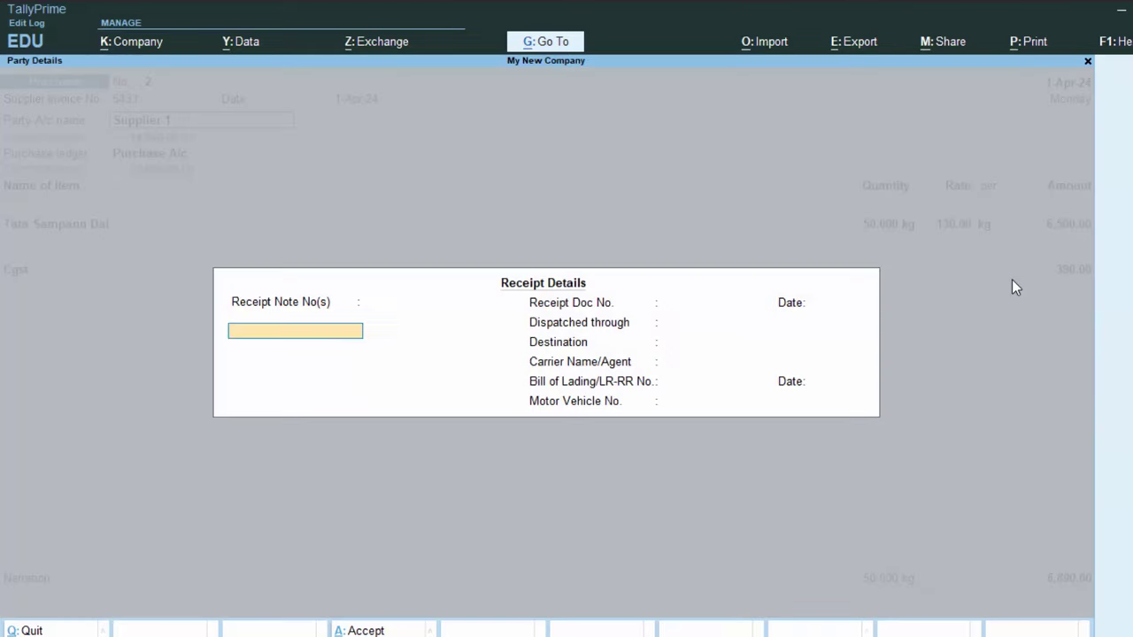
Leave all receipt details blank for the Supplier 1 version of the voucher.
{"action": "key", "text": "Return"}
{"action": "key", "text": "Return"}
{"action": "key", "text": "Return"}
{"action": "key", "text": "Return"}
{"action": "key", "text": "Return"}
{"action": "key", "text": "Return"}
{"action": "key", "text": "Return"}
{"action": "key", "text": "Return"}
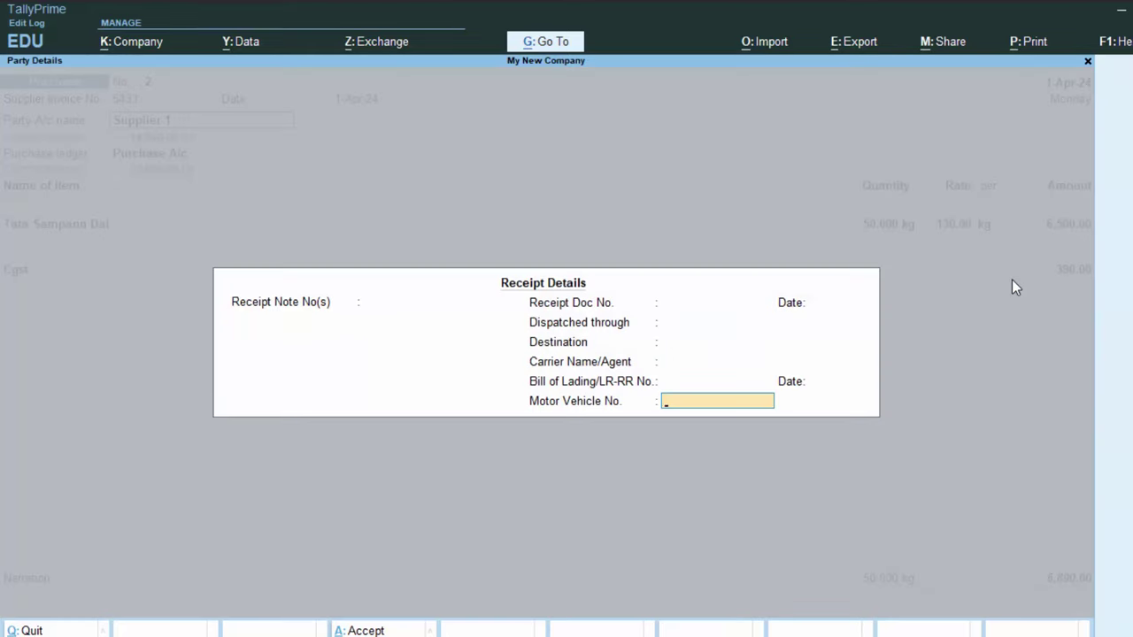
{"action": "key", "text": "Return"}
Accept Supplier 1's party details with Uttar Pradesh as place of supply, and keep Purchase A/c as the purchase ledger.
{"action": "key", "text": "Return"}
{"action": "key", "text": "Return"}
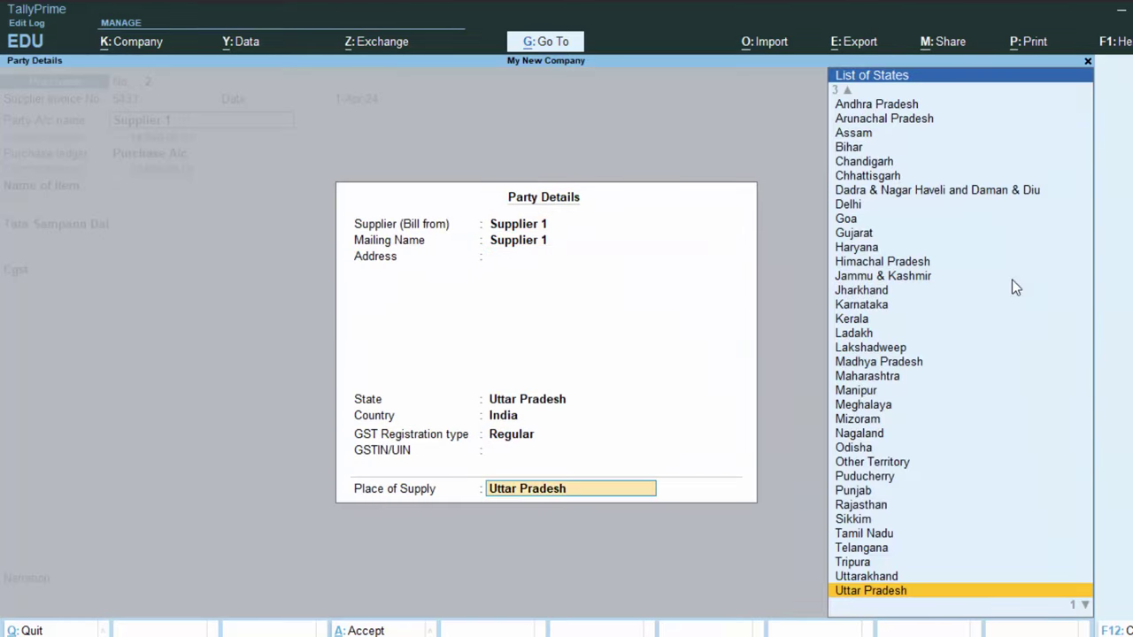
{"action": "key", "text": "Return"}
{"action": "key", "text": "Return"}
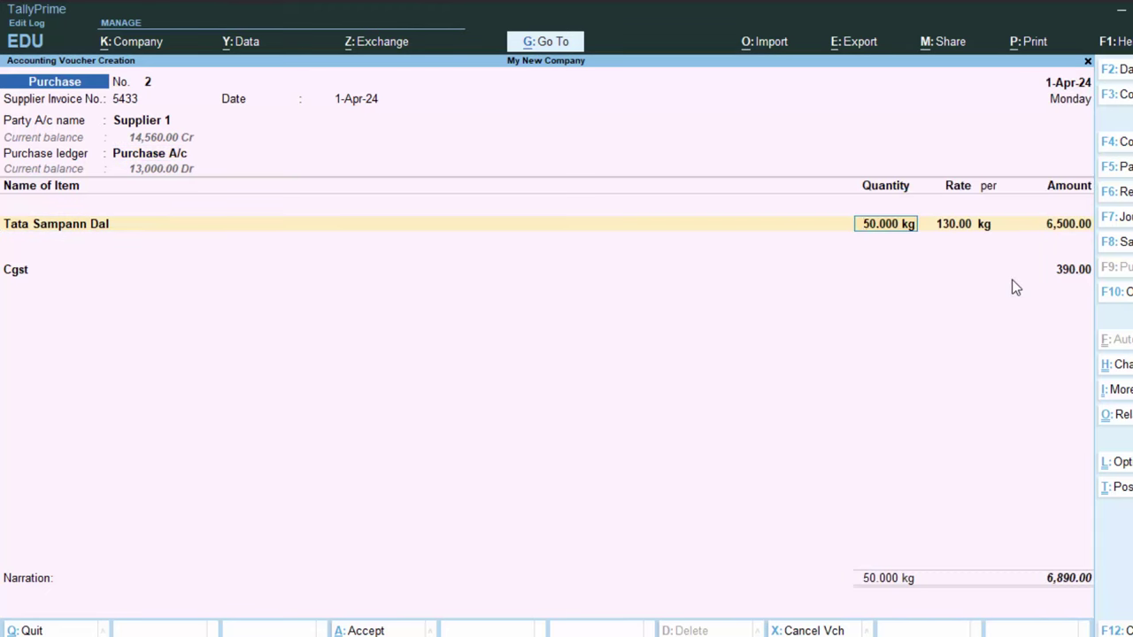
Keep the Tata Sampann Dal line at 50 kg and 130 per kg, and apply the Cgst and Sgst ledgers.
{"action": "key", "text": "Return"}
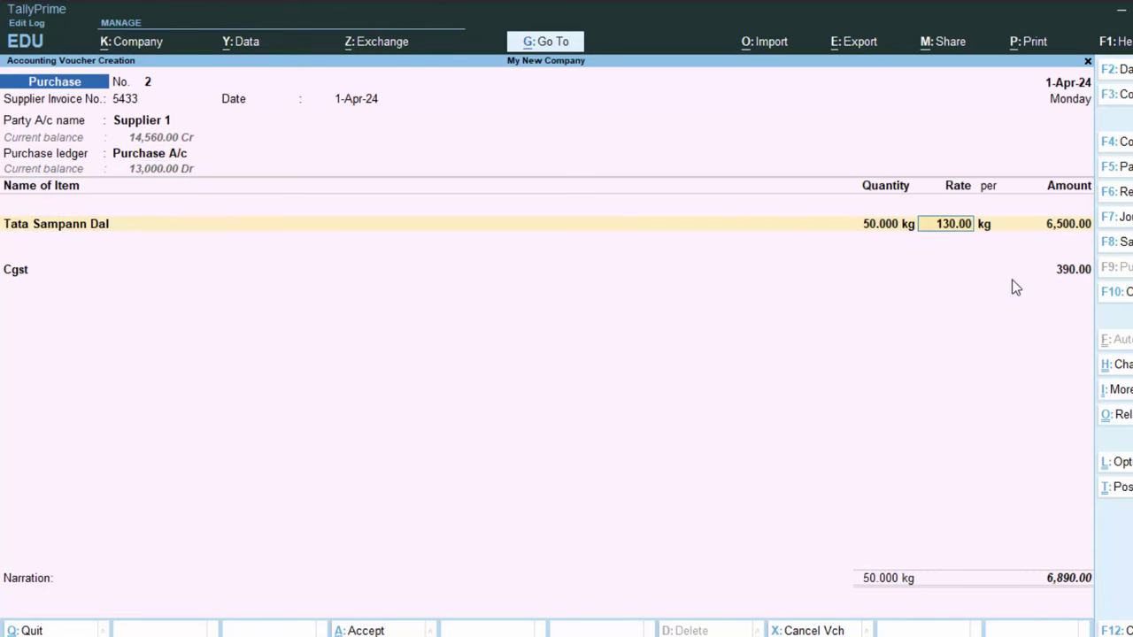
{"action": "key", "text": "Return"}
{"action": "key", "text": "Return"}
{"action": "key", "text": "Return"}
{"action": "key", "text": "Return"}
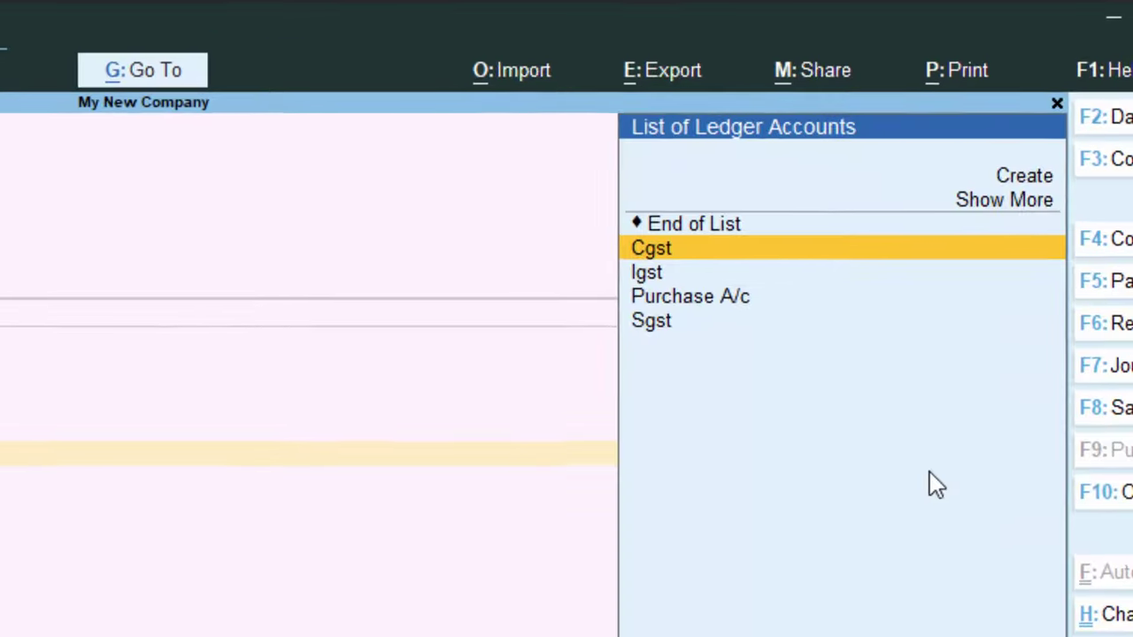
{"action": "key", "text": "Return"}
{"action": "key", "text": "Return"}
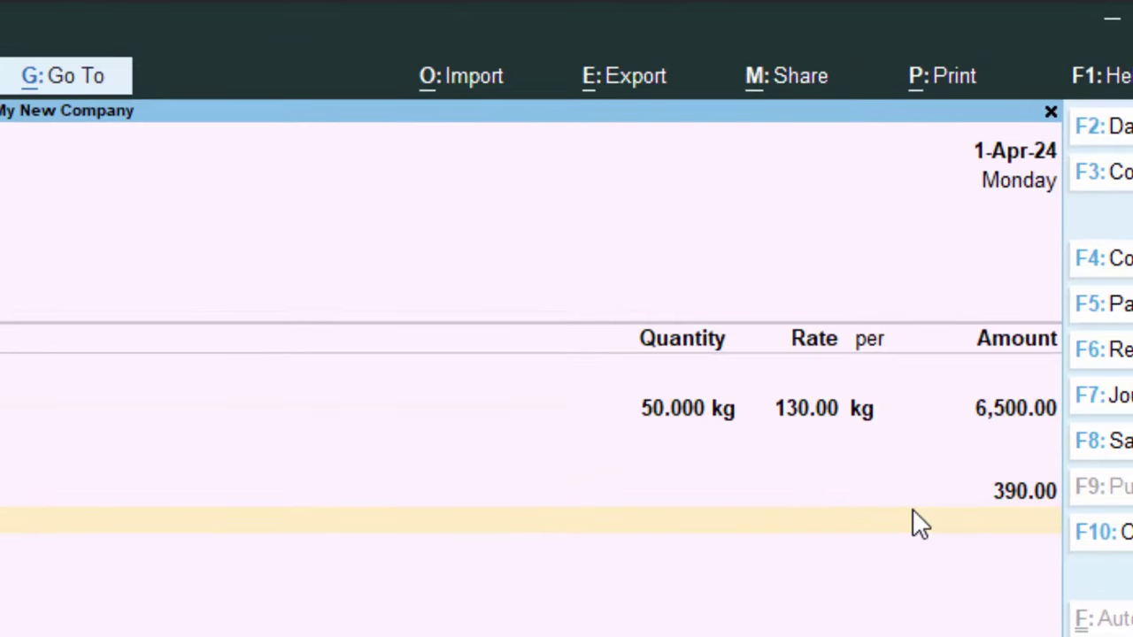
{"action": "key", "text": "Return"}
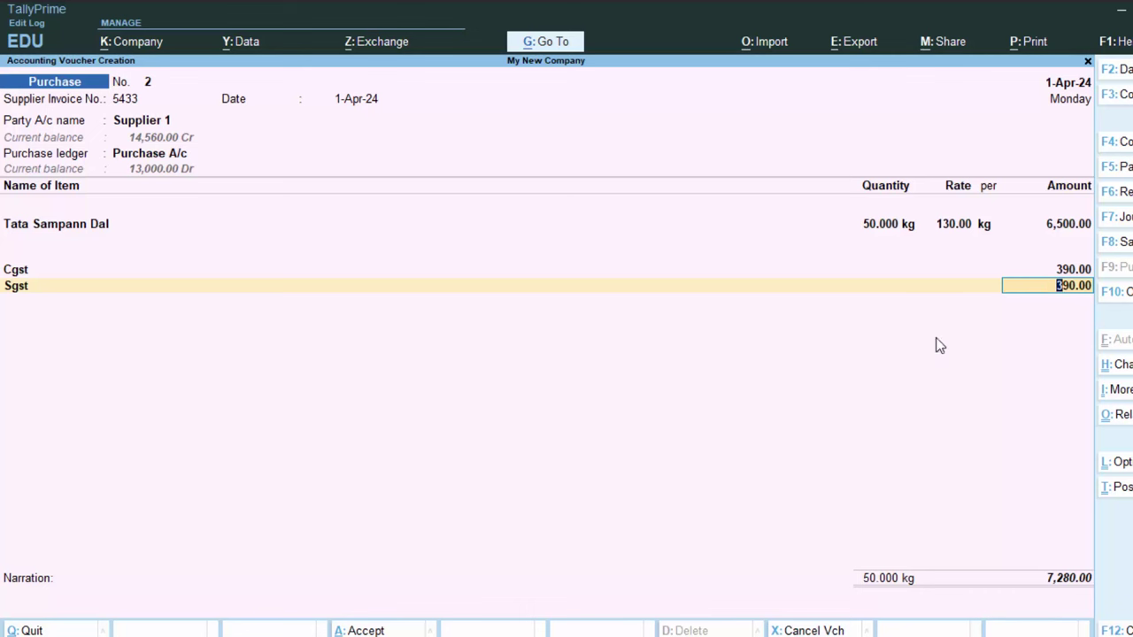
Go back to the voucher's party account and change it to Supplier 2.
{"action": "key", "text": "BackSpace"}
{"action": "key", "text": "BackSpace"}
{"action": "key", "text": "BackSpace"}
{"action": "key", "text": "BackSpace"}
{"action": "key", "text": "BackSpace"}
{"action": "key", "text": "BackSpace"}
{"action": "key", "text": "BackSpace"}
{"action": "key", "text": "BackSpace"}
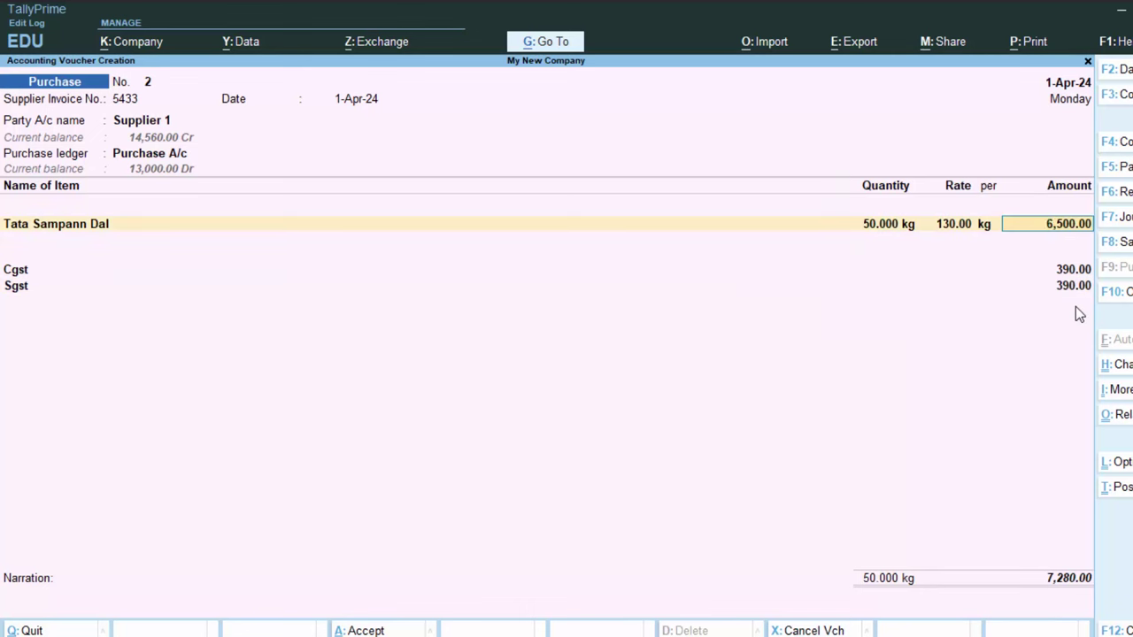
{"action": "key", "text": "BackSpace"}
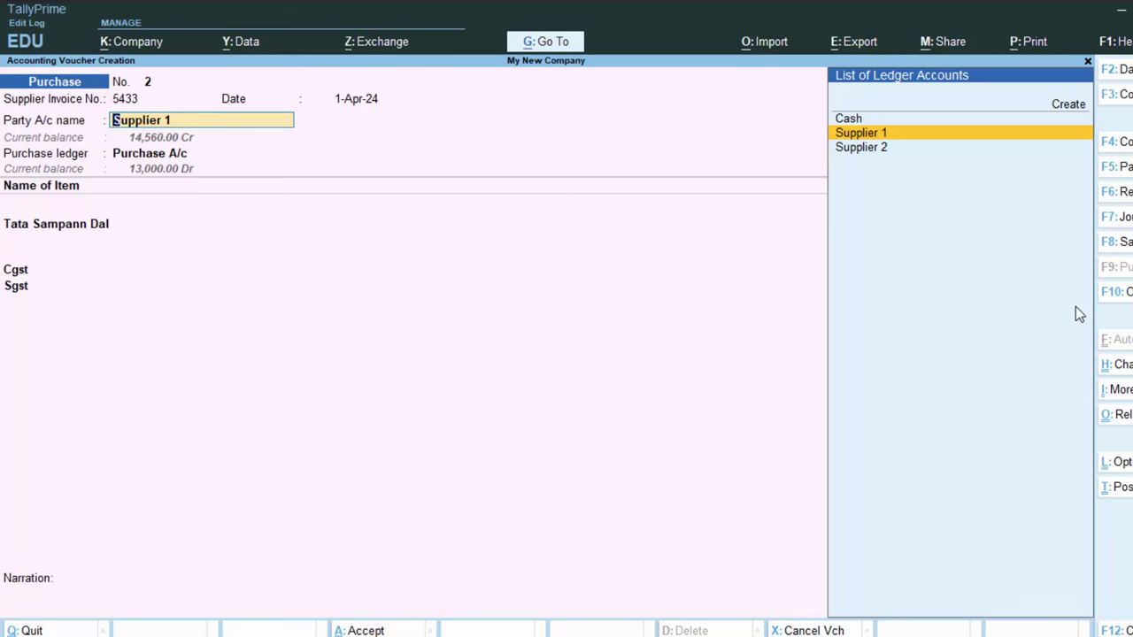
{"action": "type", "text": "S"}
{"action": "key", "text": "BackSpace"}
{"action": "key", "text": "BackSpace"}
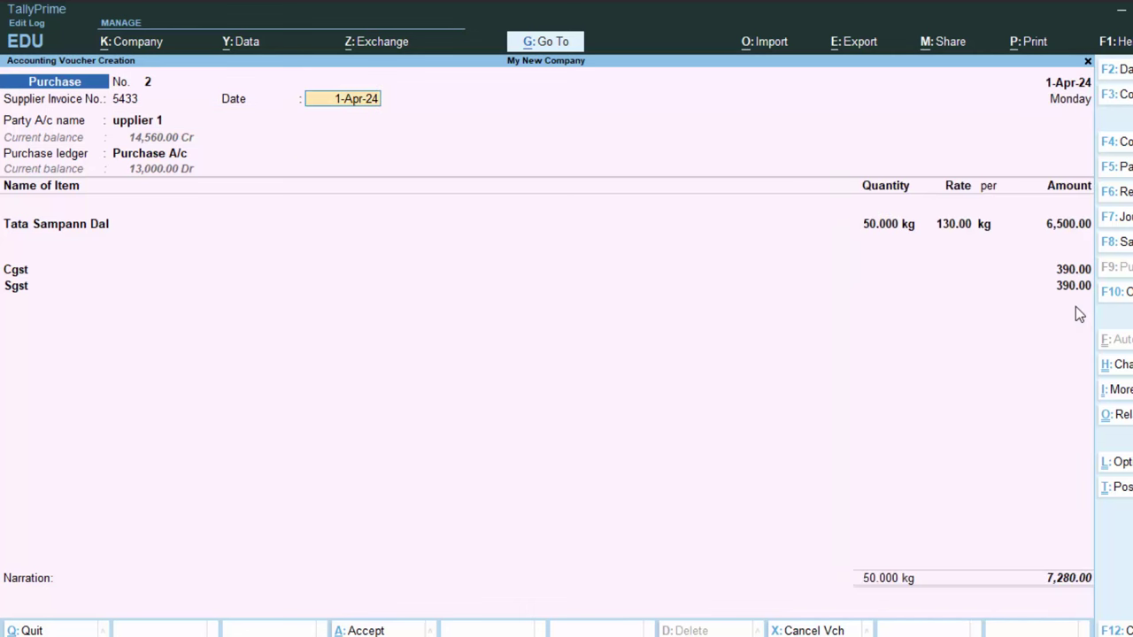
{"action": "key", "text": "Return"}
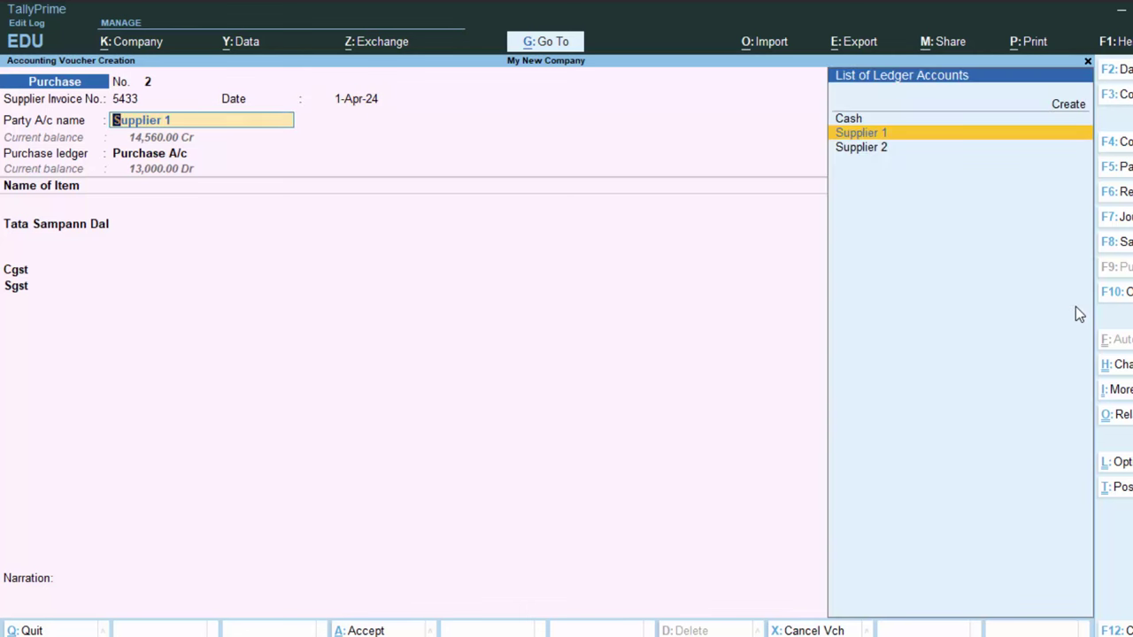
{"action": "key", "text": "Down"}
{"action": "key", "text": "Return"}
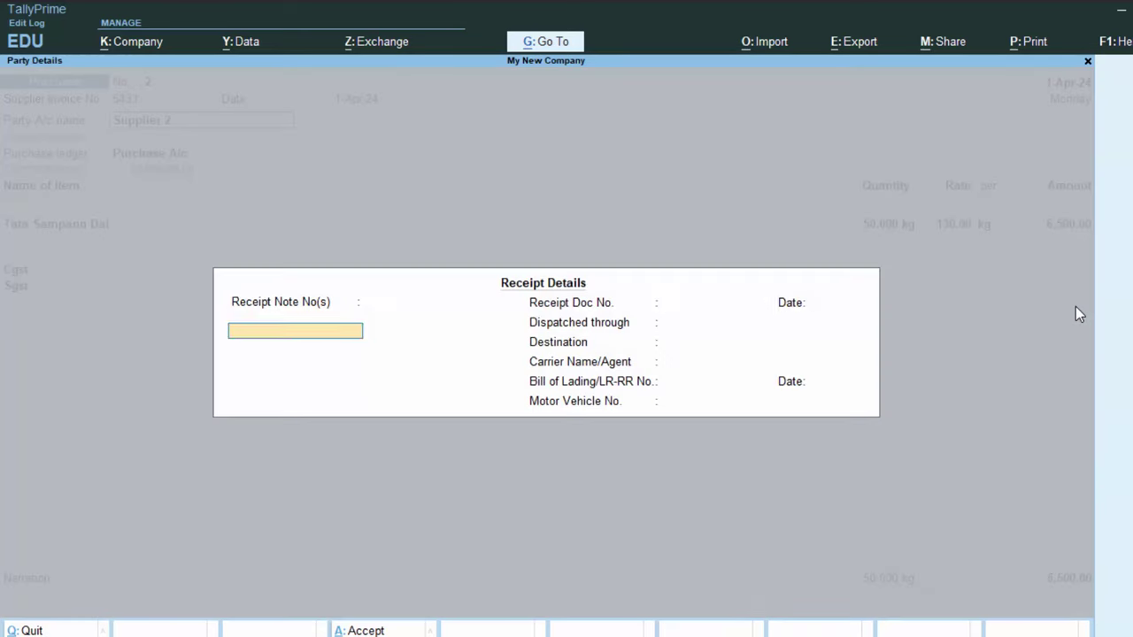
Leave the receipt details blank again for the Supplier 2 voucher.
{"action": "key", "text": "Return"}
{"action": "key", "text": "Return"}
{"action": "key", "text": "Return"}
{"action": "key", "text": "Return"}
{"action": "key", "text": "Return"}
{"action": "key", "text": "Return"}
{"action": "key", "text": "Return"}
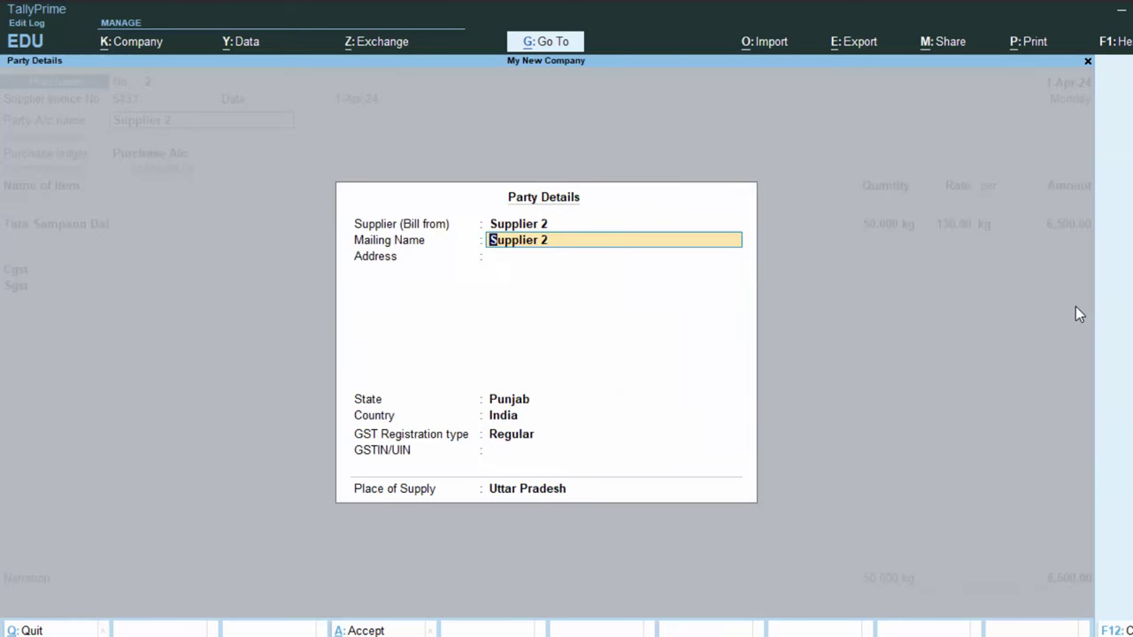
Accept Supplier 2's party details with state Punjab and place of supply Uttar Pradesh, keeping Purchase A/c and Tata Sampann Dal.
{"action": "key", "text": "Return"}
{"action": "key", "text": "Return"}
{"action": "key", "text": "Return"}
{"action": "key", "text": "Return"}
{"action": "key", "text": "Return"}
{"action": "key", "text": "Return"}
{"action": "key", "text": "Return"}
{"action": "key", "text": "Return"}
{"action": "key", "text": "Return"}
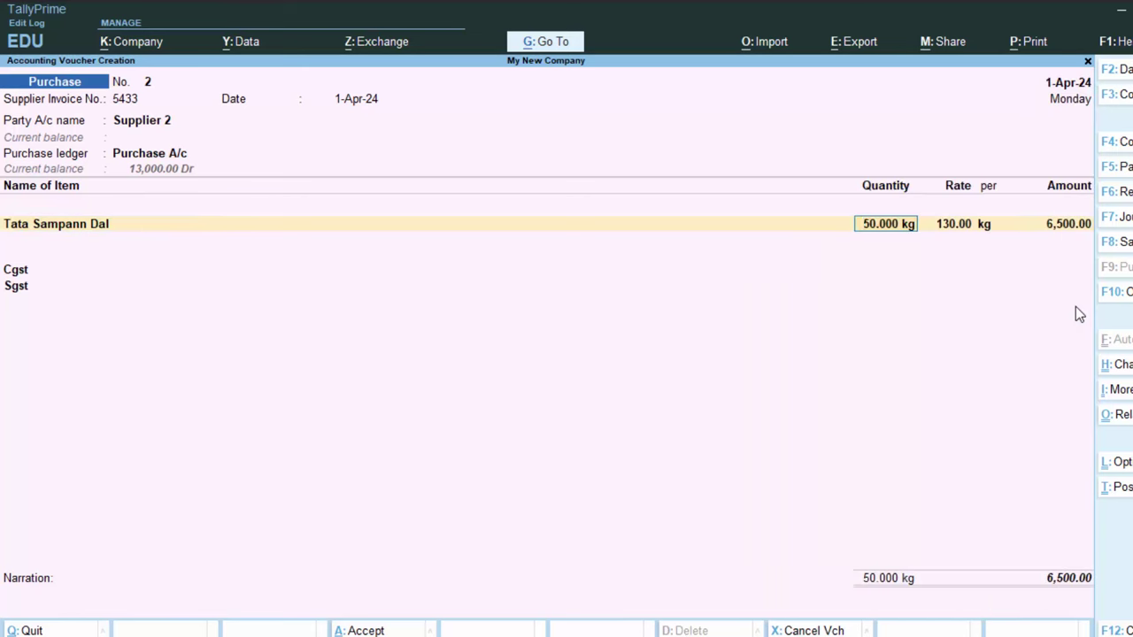
Keep the item's quantity and rate, and replace the Cgst ledger with Igst on the voucher.
{"action": "key", "text": "Return"}
{"action": "key", "text": "Return"}
{"action": "key", "text": "Return"}
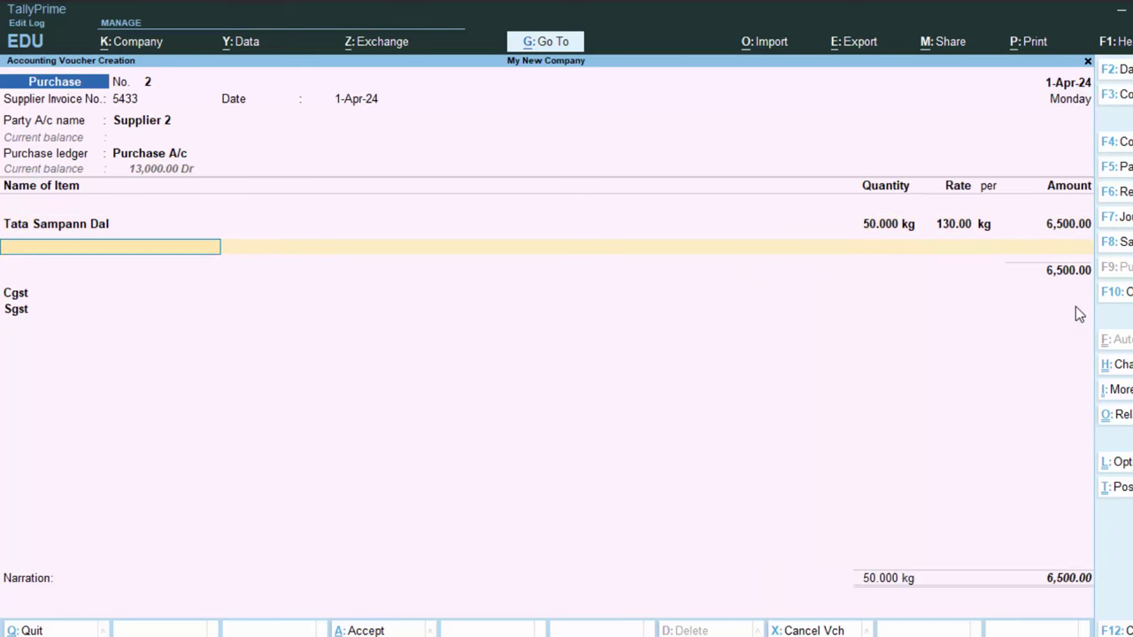
{"action": "key", "text": "Return"}
{"action": "key", "text": "Down"}
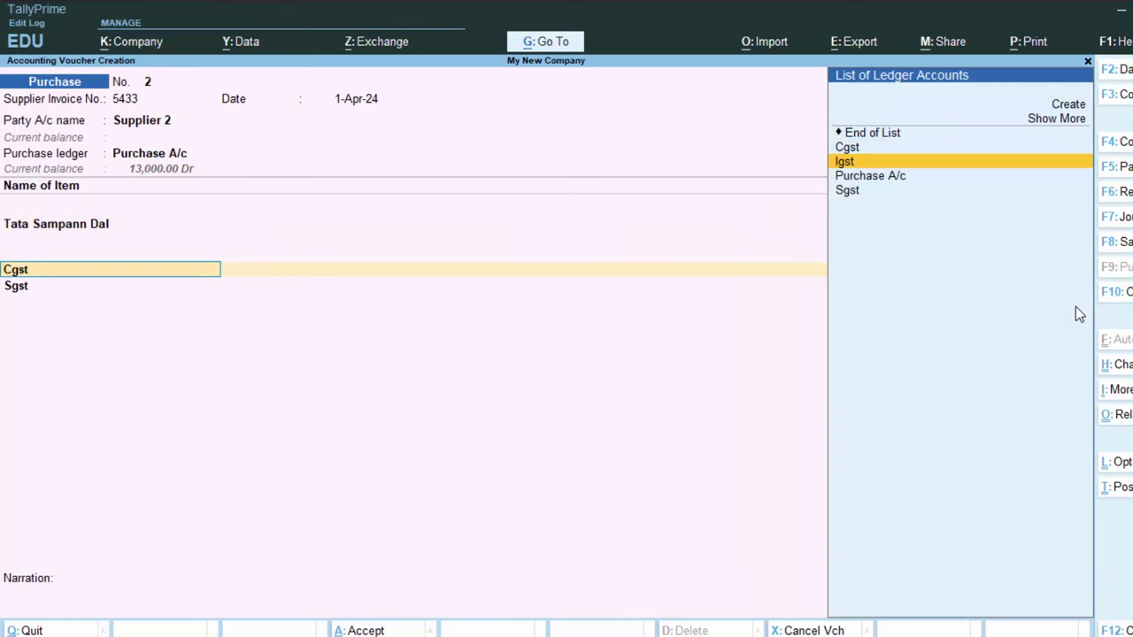
{"action": "key", "text": "Return"}
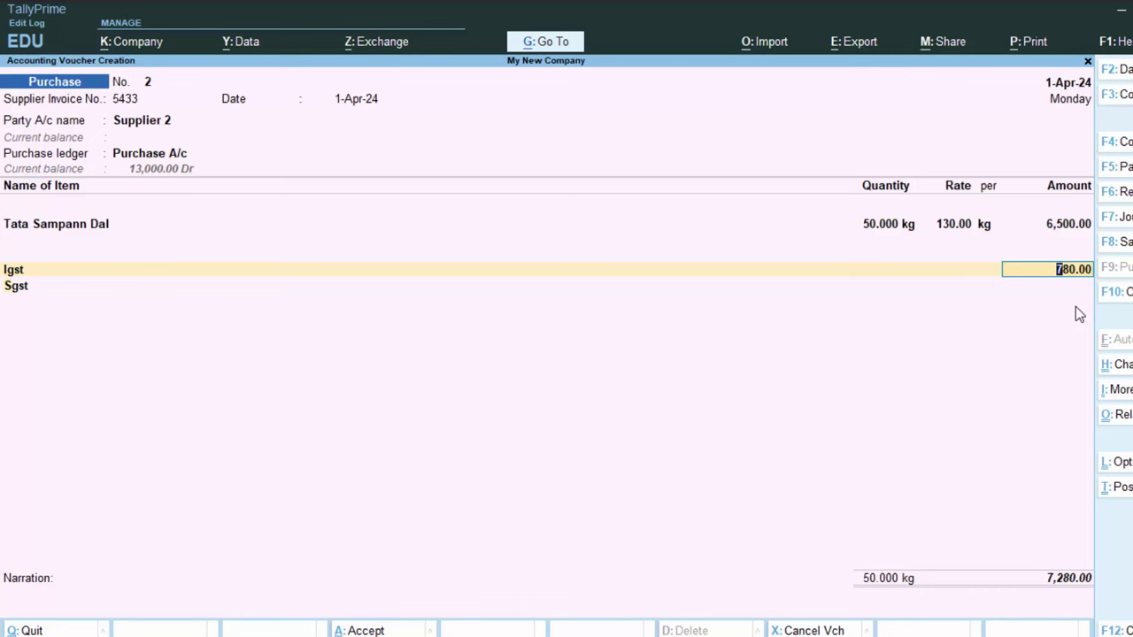
Accept the Igst amount and remove the Sgst line by ending the voucher's ledger list after Igst.
{"action": "key", "text": "Return"}
{"action": "key", "text": "Return"}
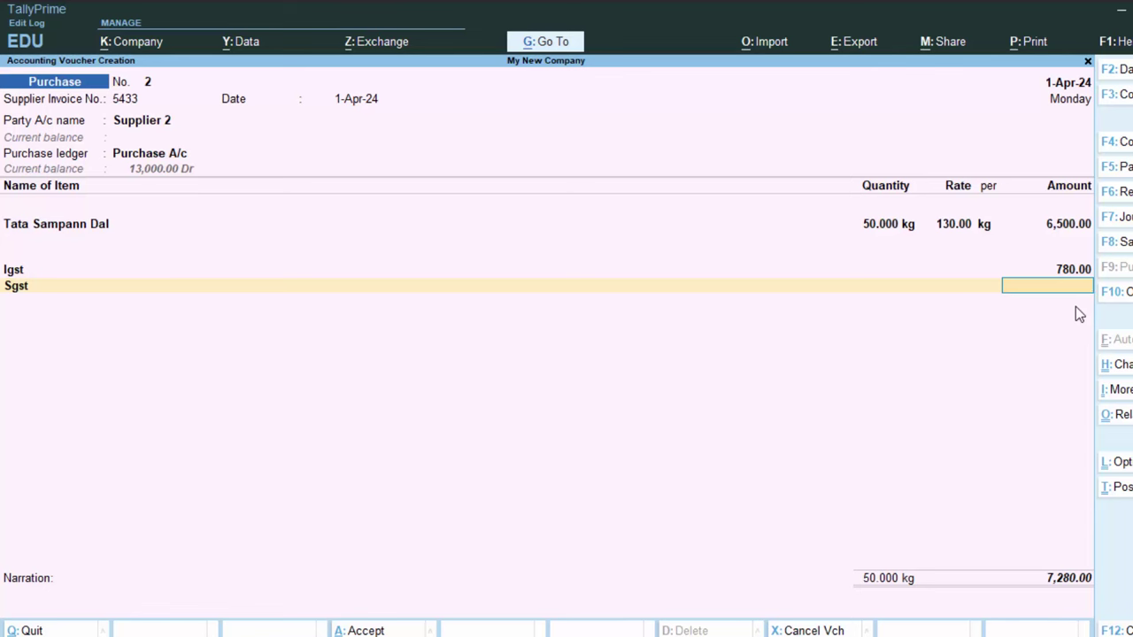
{"action": "key", "text": "Return"}
{"action": "key", "text": "BackSpace"}
{"action": "key", "text": "BackSpace"}
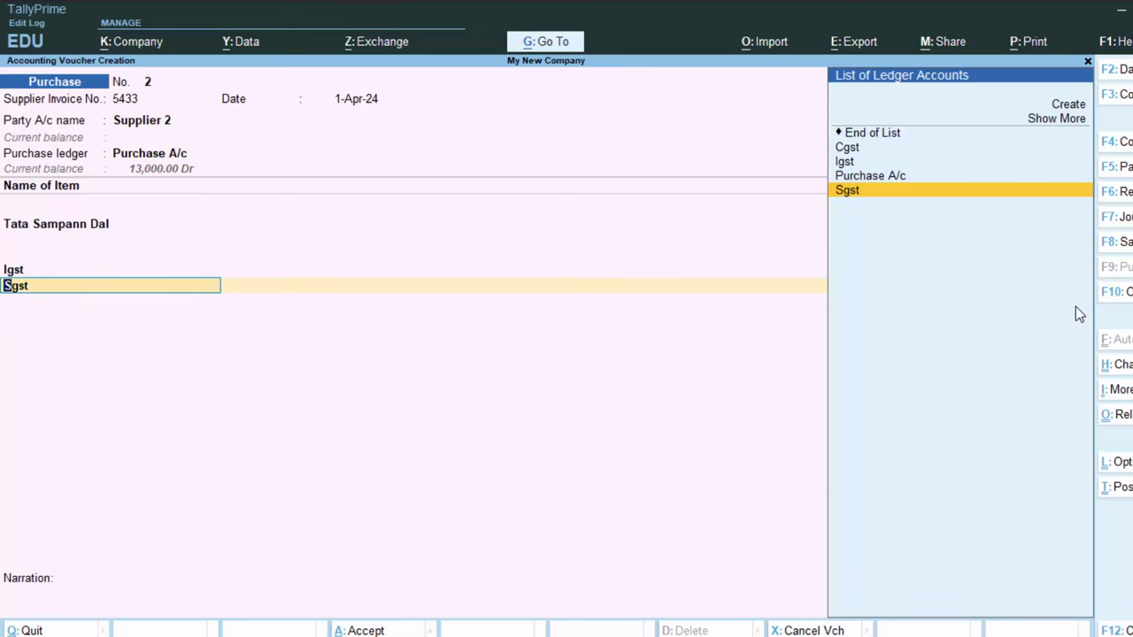
{"action": "key", "text": "Up"}
{"action": "key", "text": "Up"}
{"action": "key", "text": "Up"}
{"action": "key", "text": "Up"}
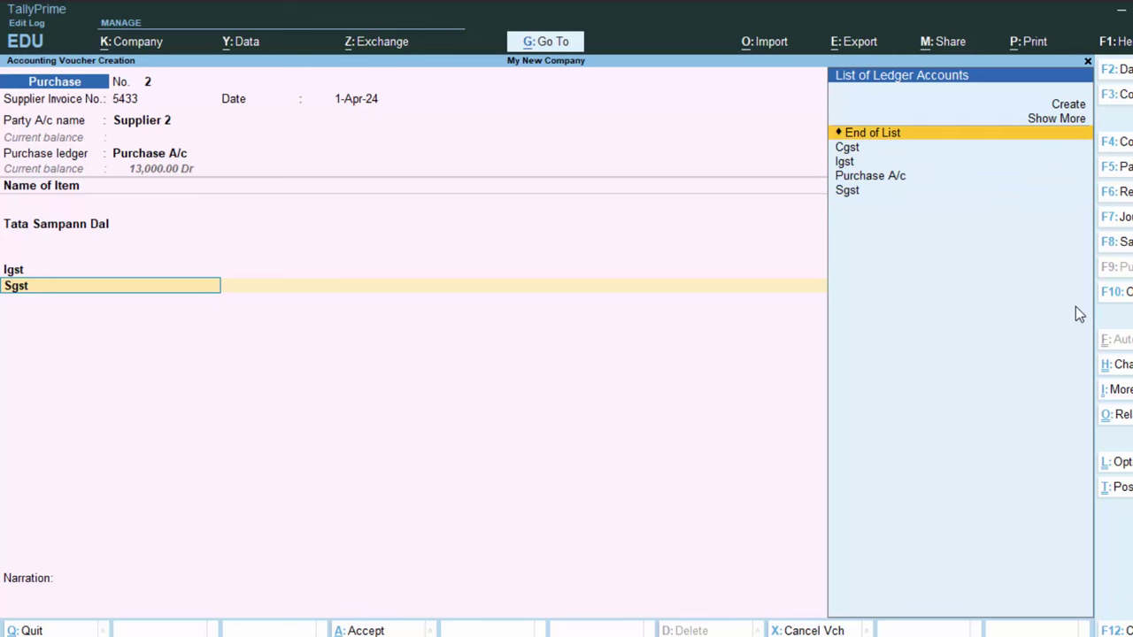
{"action": "key", "text": "Return"}
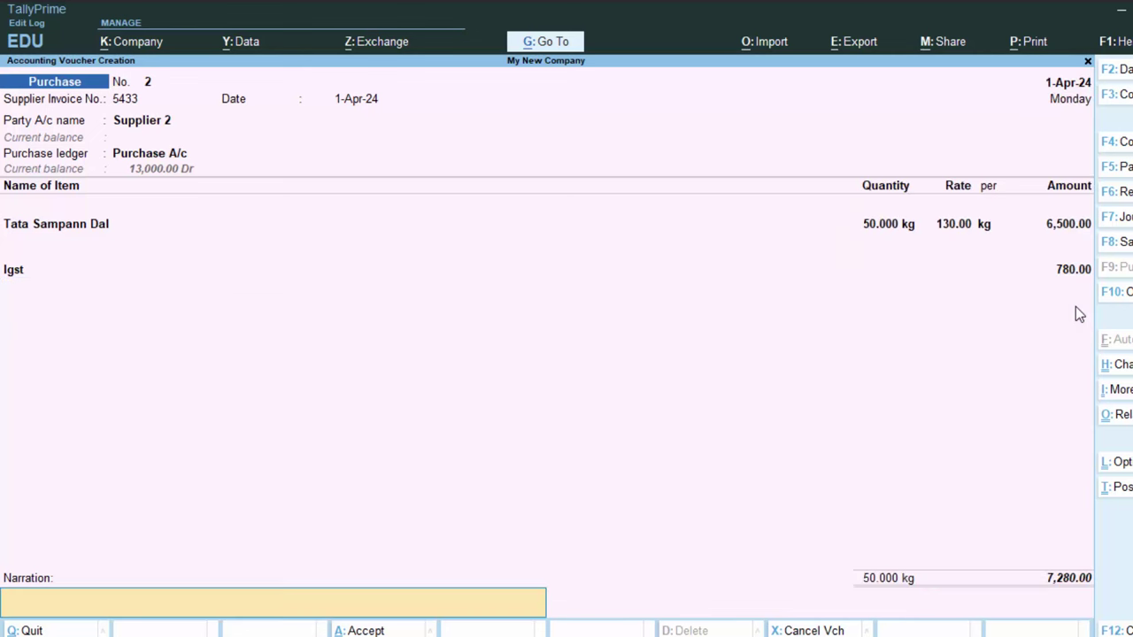
Save the Supplier 2 purchase voucher with a blank narration and start a new sales voucher.
{"action": "key", "text": "Return"}
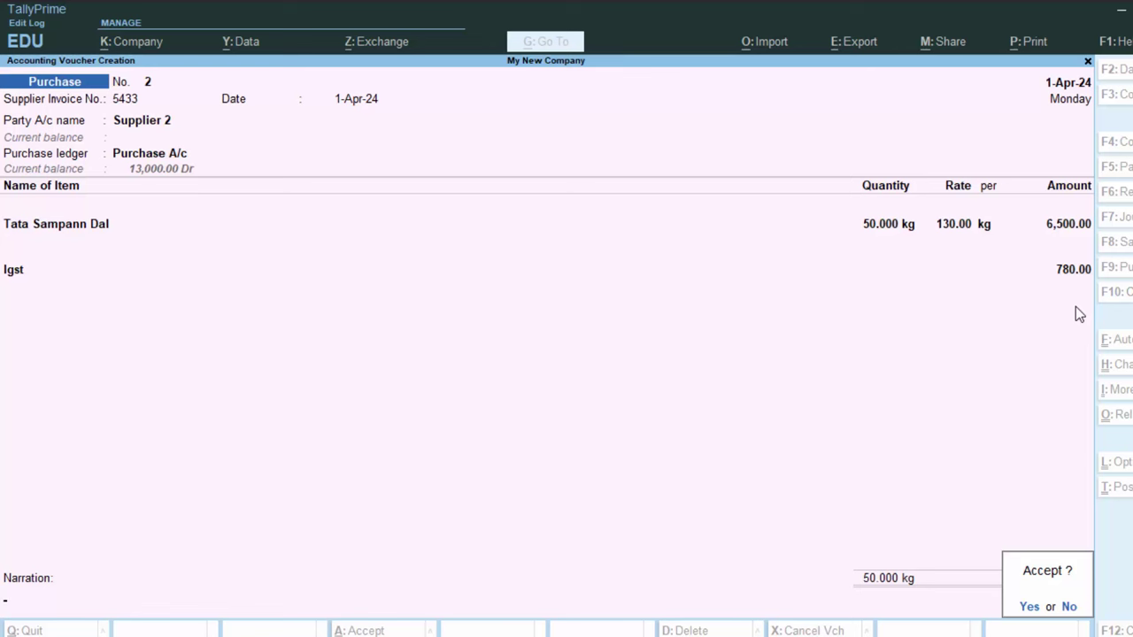
{"action": "key", "text": "Return"}
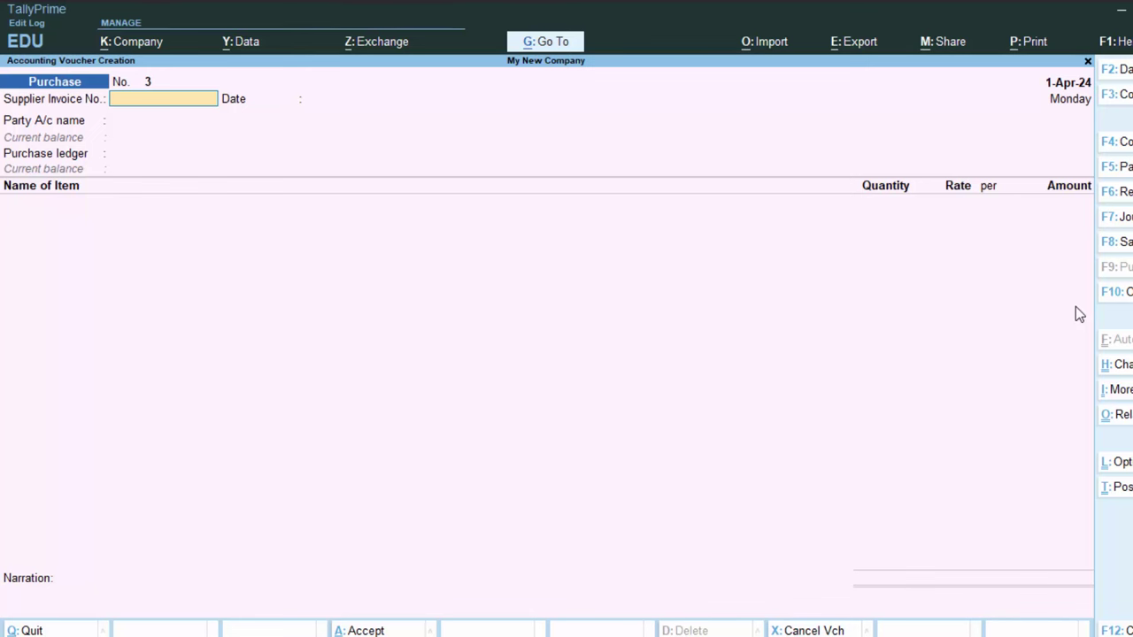
{"action": "key", "text": "Escape"}
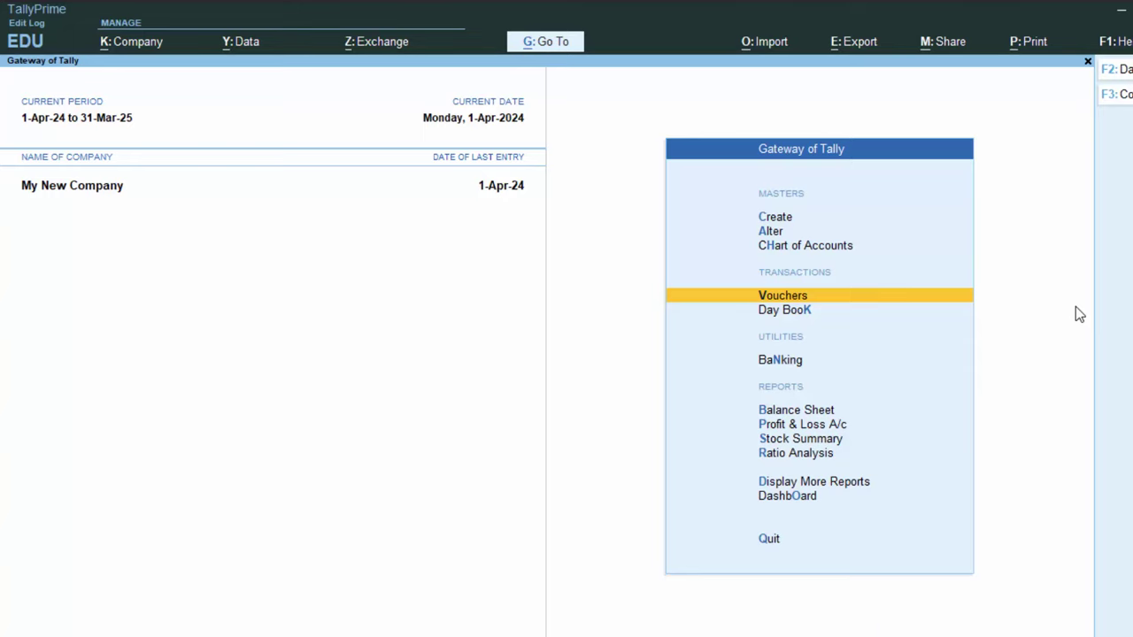
{"action": "key", "text": "Return"}
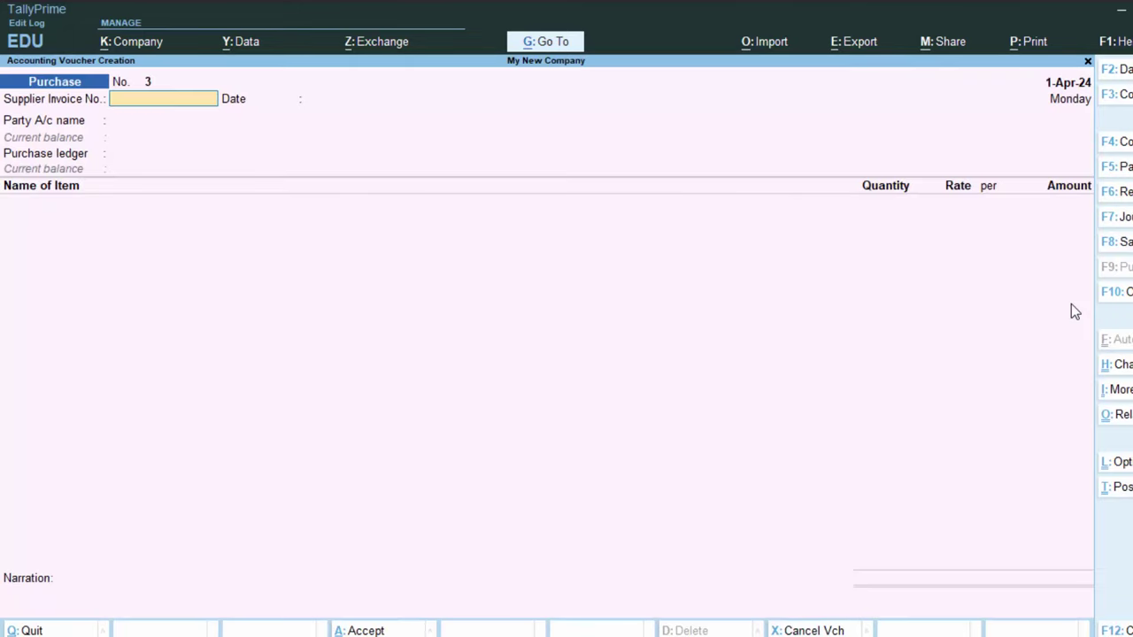
{"action": "left_click", "coordinate": [1119, 245]}
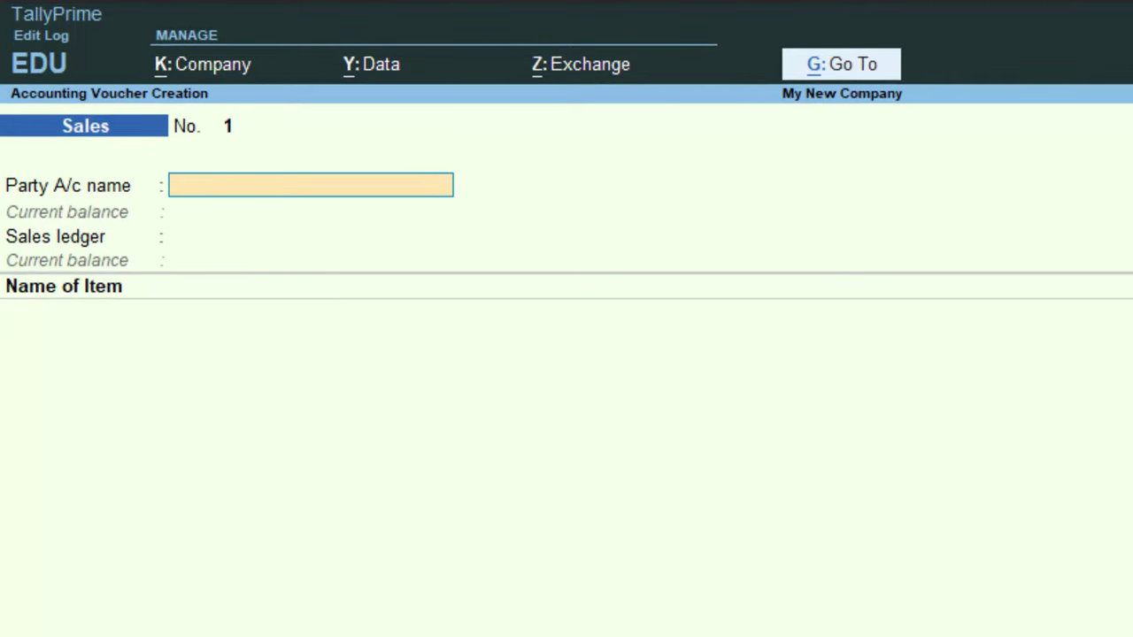
Create a party ledger named Customer 1 from the sales voucher and place it under Sundry Debtors.
{"action": "key", "text": "alt+c"}
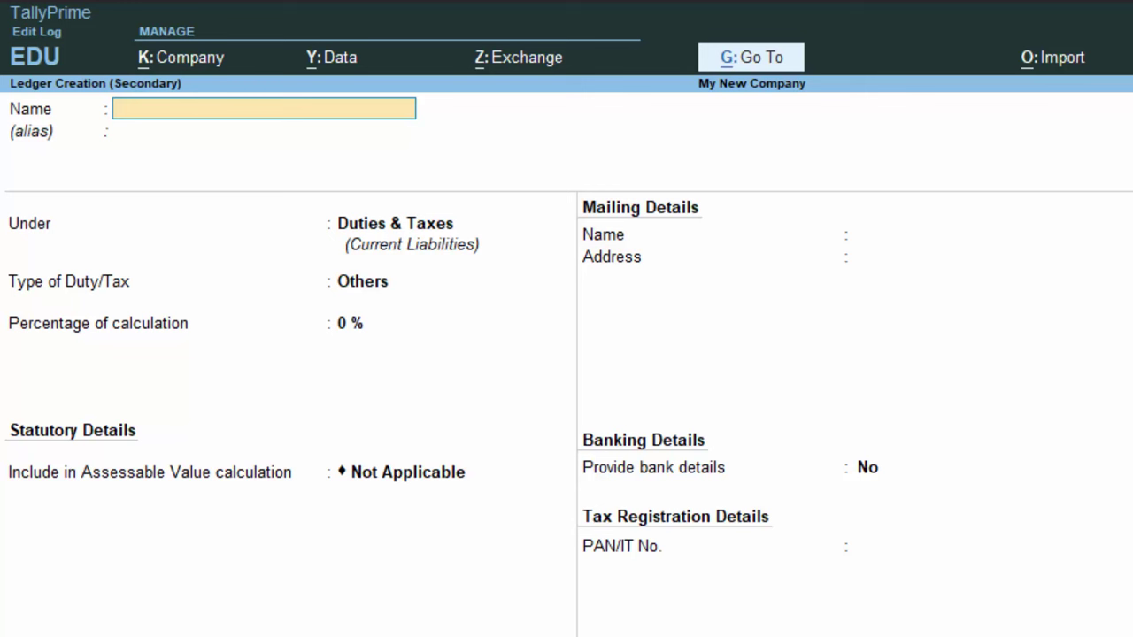
{"action": "type", "text": "Custome"}
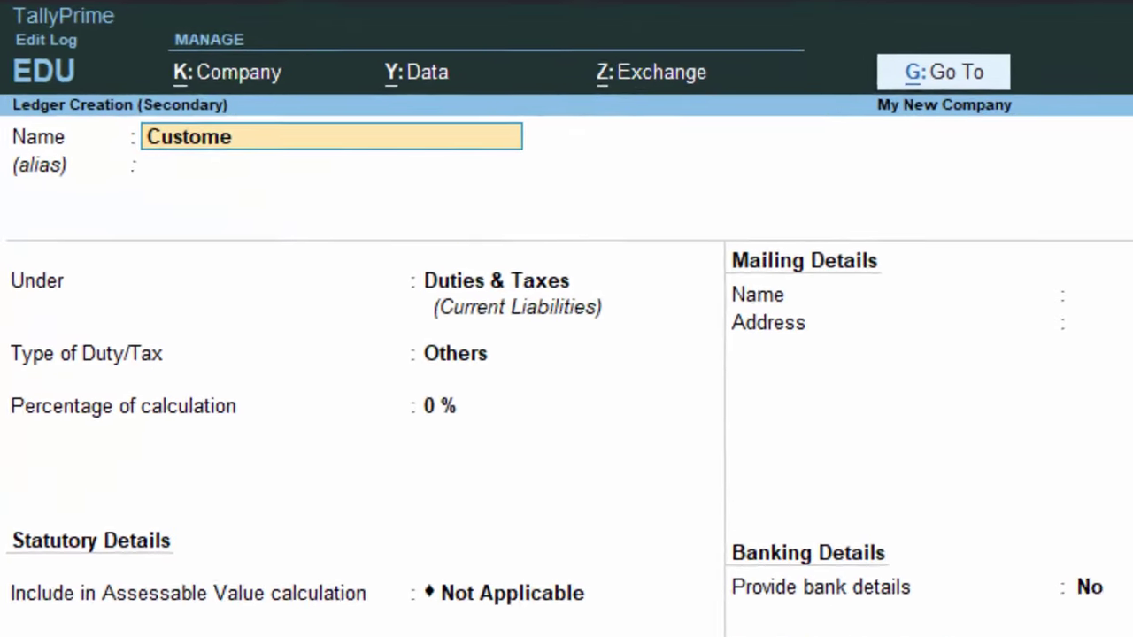
{"action": "type", "text": "r 1"}
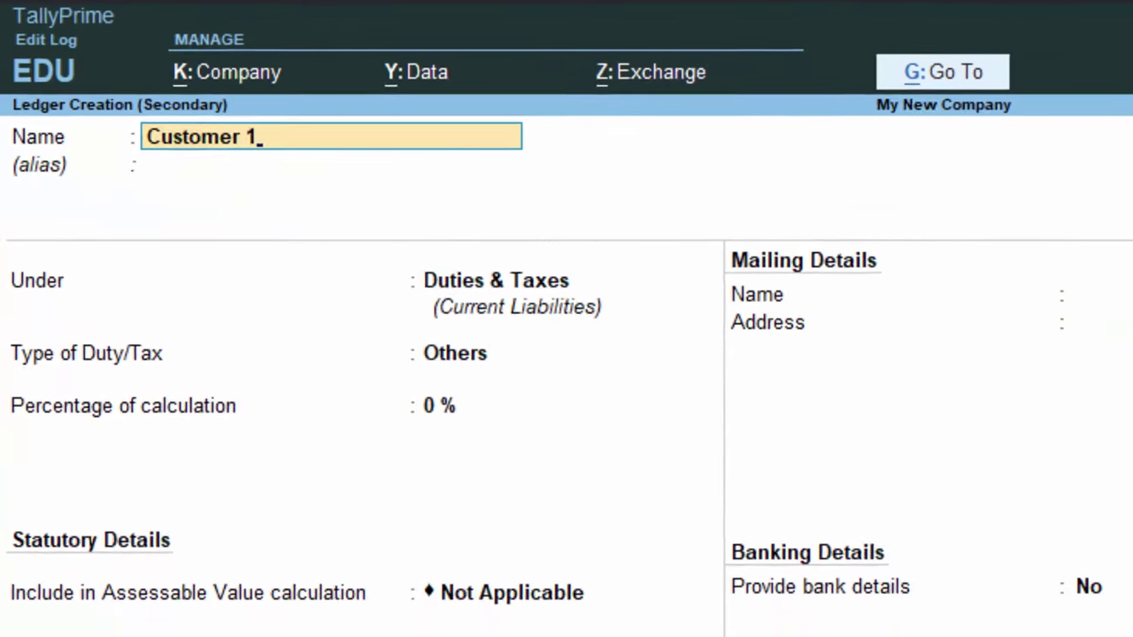
{"action": "key", "text": "Return"}
{"action": "key", "text": "Return"}
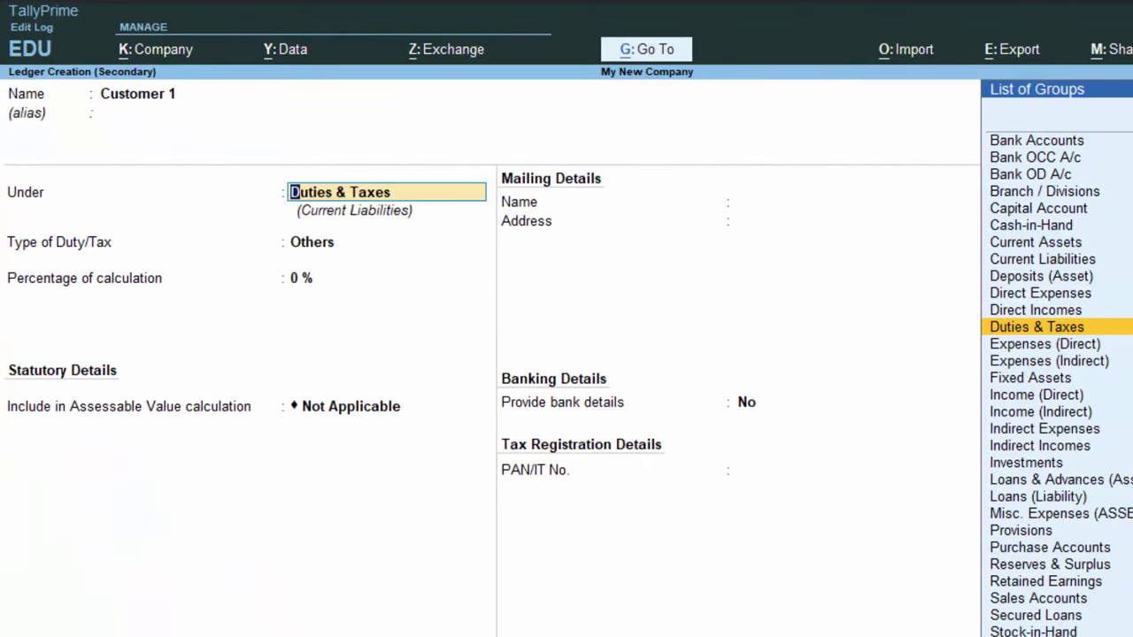
{"action": "type", "text": "S"}
{"action": "key", "text": "Down"}
{"action": "key", "text": "Down"}
{"action": "key", "text": "Down"}
{"action": "key", "text": "Down"}
{"action": "key", "text": "Down"}
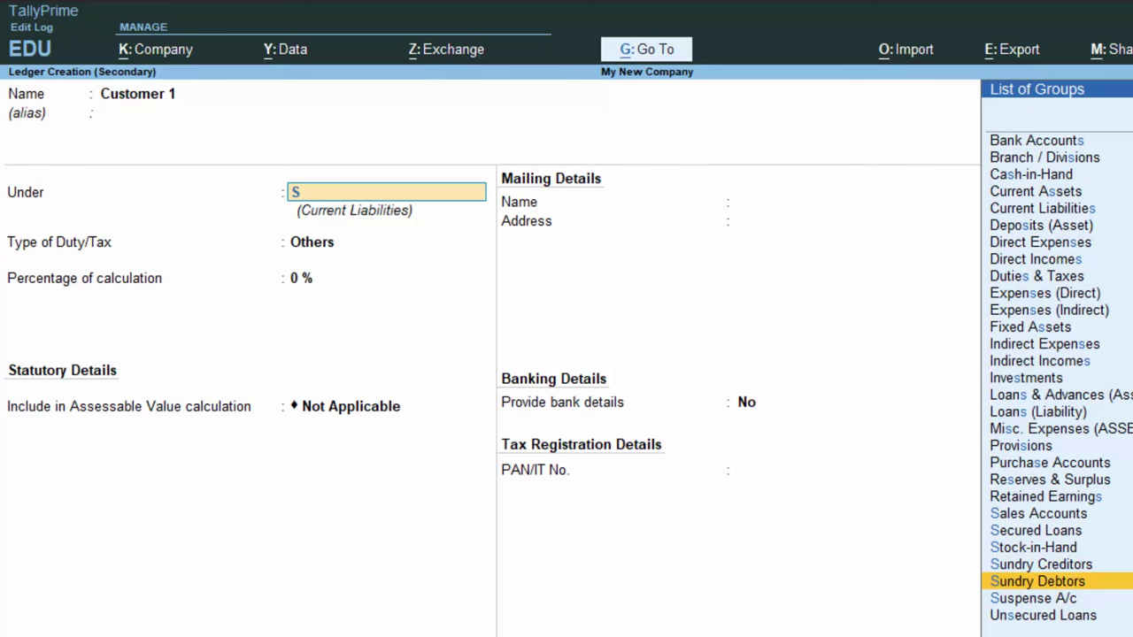
{"action": "key", "text": "Return"}
Keep bill-by-bill balances, state Uttar Pradesh, country India and Regular registration for Customer 1, leave its GSTIN blank, and save the ledger.
{"action": "key", "text": "Return"}
{"action": "key", "text": "Return"}
{"action": "key", "text": "Return"}
{"action": "key", "text": "Return"}
{"action": "key", "text": "Return"}
{"action": "key", "text": "Return"}
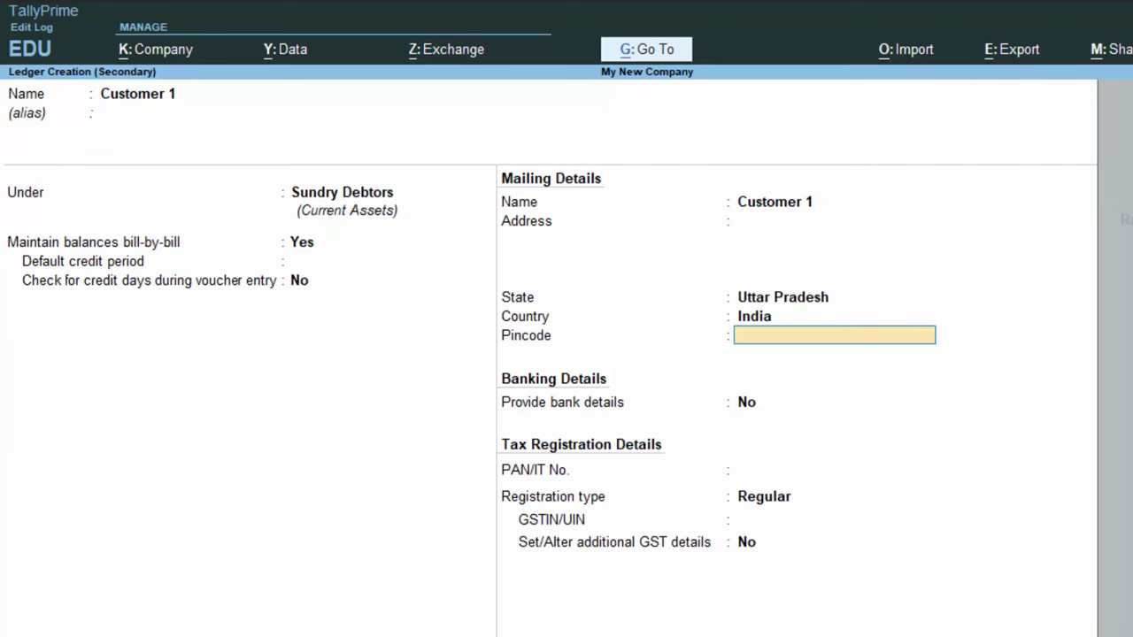
{"action": "key", "text": "Return"}
{"action": "key", "text": "Return"}
{"action": "key", "text": "Return"}
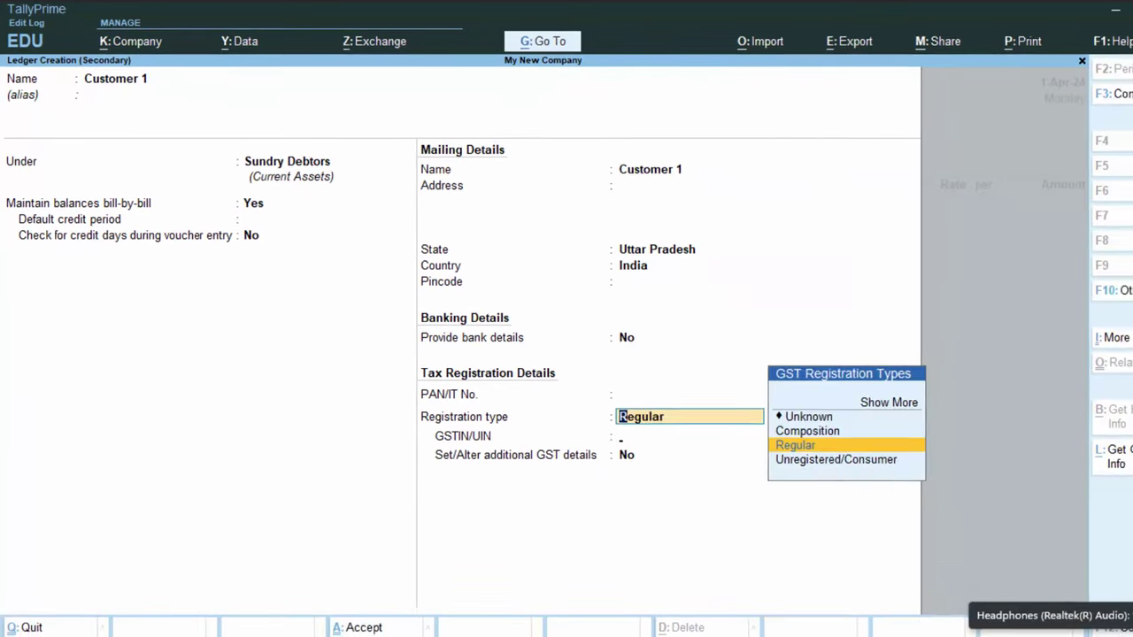
{"action": "key", "text": "Return"}
{"action": "key", "text": "Return"}
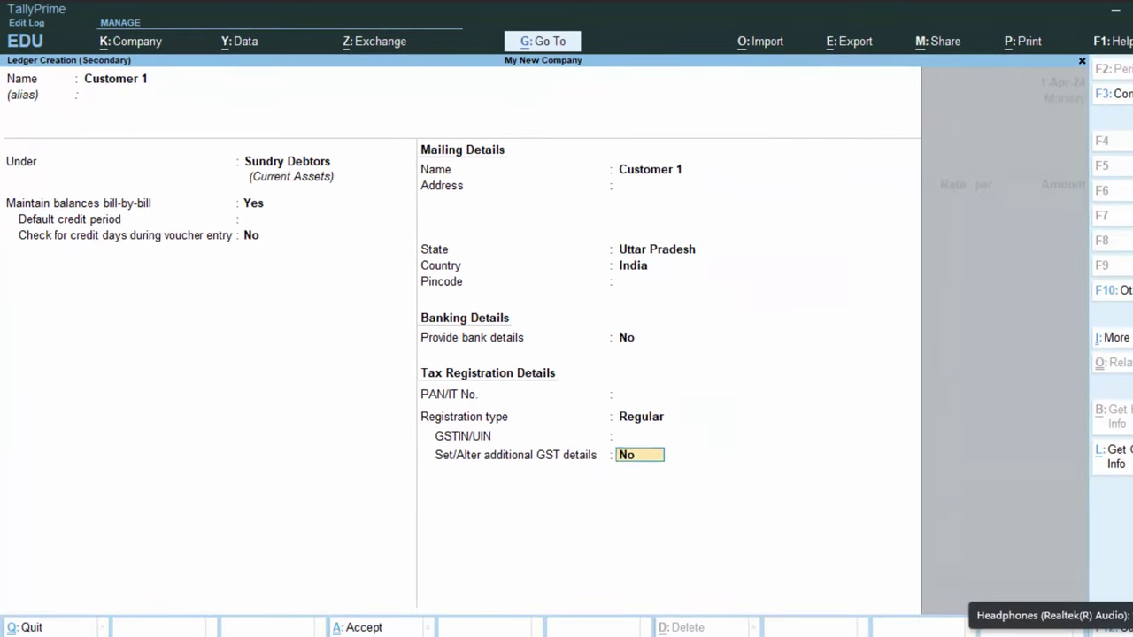
{"action": "key", "text": "Return"}
{"action": "key", "text": "Return"}
Use Customer 1 as the sales voucher's party and leave all dispatch details blank.
{"action": "key", "text": "Return"}
{"action": "key", "text": "Return"}
{"action": "key", "text": "Return"}
{"action": "key", "text": "Return"}
{"action": "key", "text": "Return"}
{"action": "key", "text": "Return"}
{"action": "key", "text": "Return"}
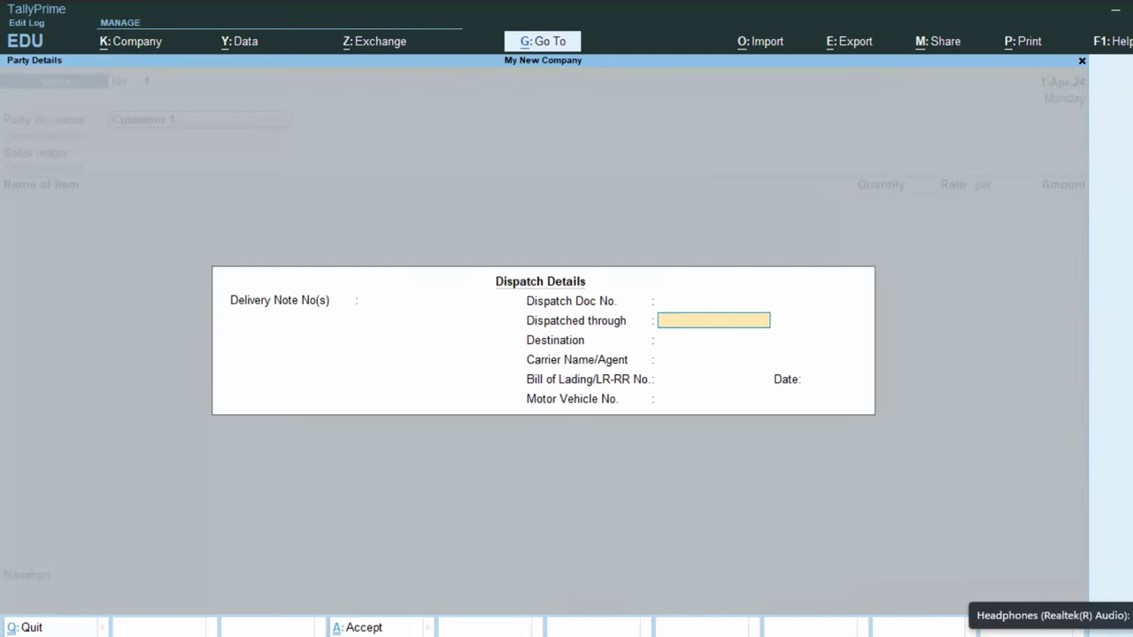
{"action": "key", "text": "Return"}
{"action": "key", "text": "Return"}
{"action": "key", "text": "Return"}
{"action": "key", "text": "Return"}
{"action": "key", "text": "Return"}
Accept Customer 1's party details with state and place of supply Uttar Pradesh, and start creating a ledger for the sales ledger field.
{"action": "key", "text": "Return"}
{"action": "key", "text": "Return"}
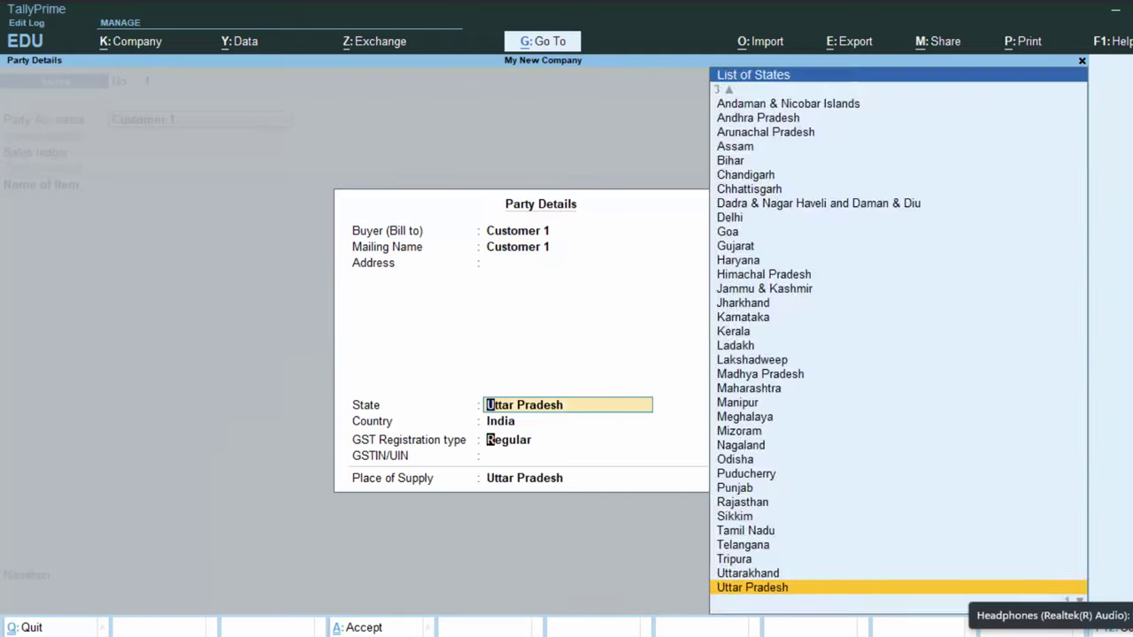
{"action": "key", "text": "Return"}
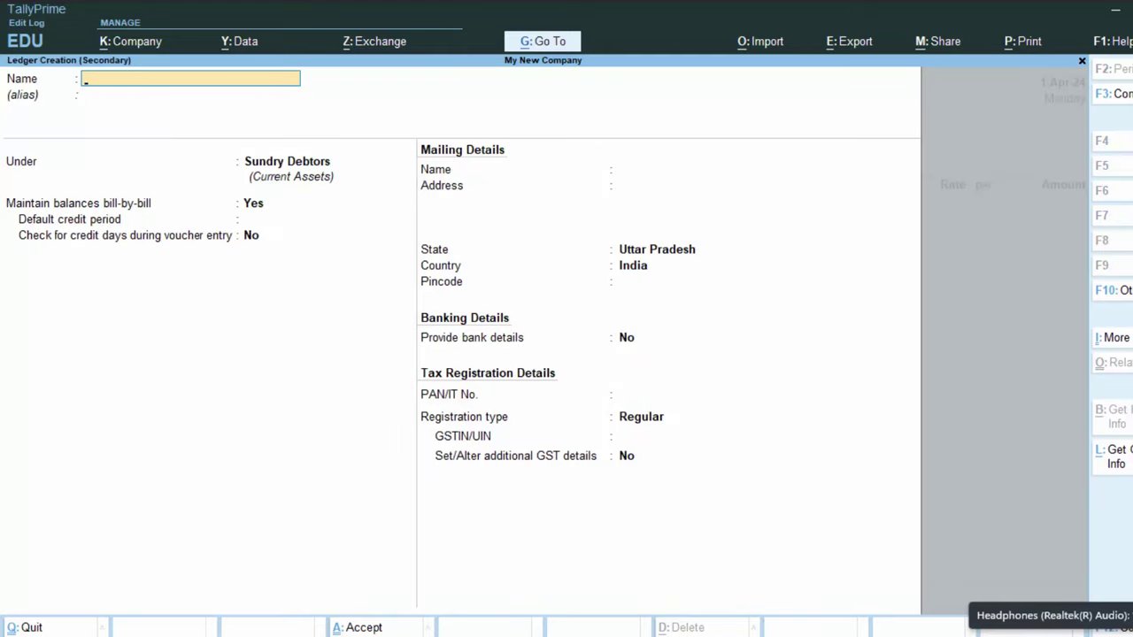
Name the new ledger Sales A/c and place it under Sales Accounts.
{"action": "type", "text": "Sales A/c"}
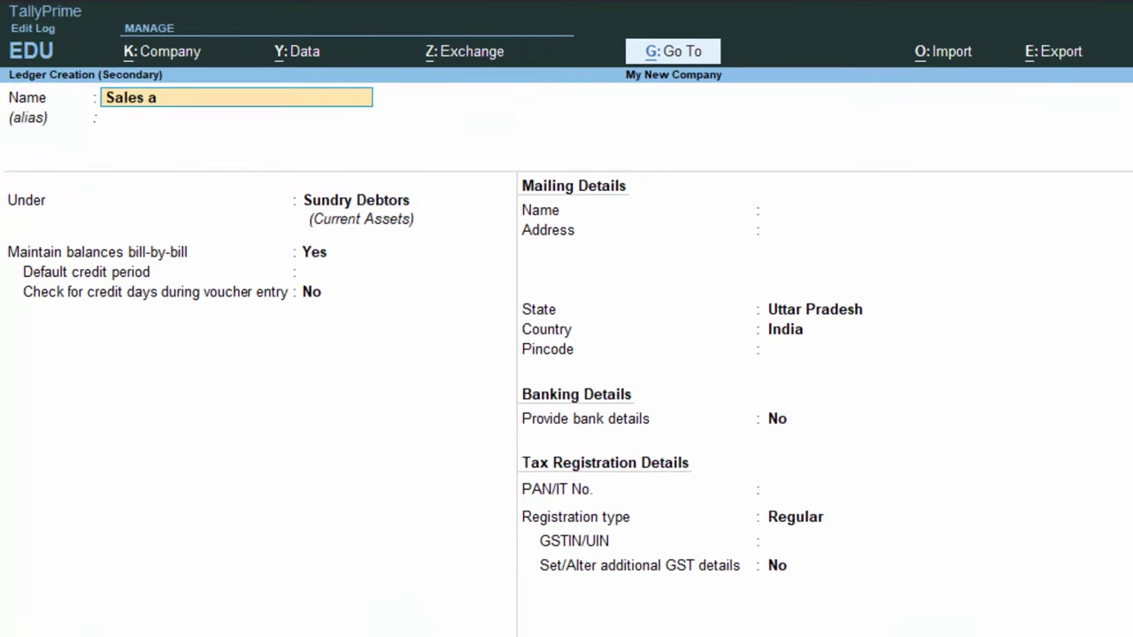
{"action": "key", "text": "Return"}
{"action": "key", "text": "Return"}
{"action": "type", "text": "S"}
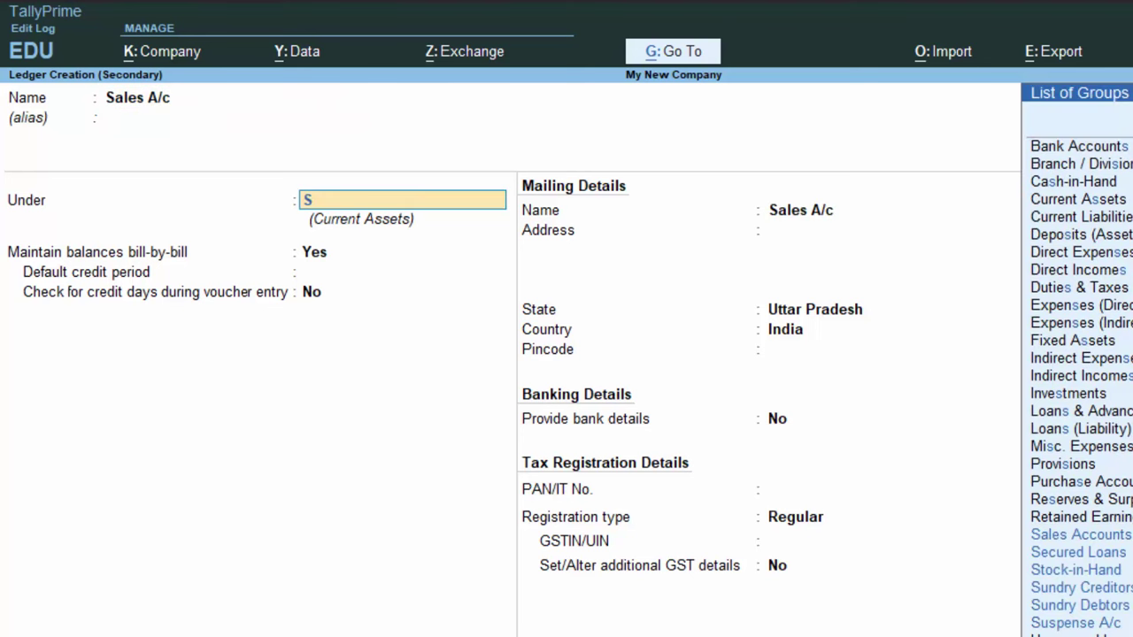
{"action": "key", "text": "Down"}
{"action": "key", "text": "Down"}
{"action": "key", "text": "Down"}
{"action": "key", "text": "Down"}
{"action": "key", "text": "Up"}
{"action": "key", "text": "Up"}
{"action": "key", "text": "Up"}
{"action": "key", "text": "Up"}
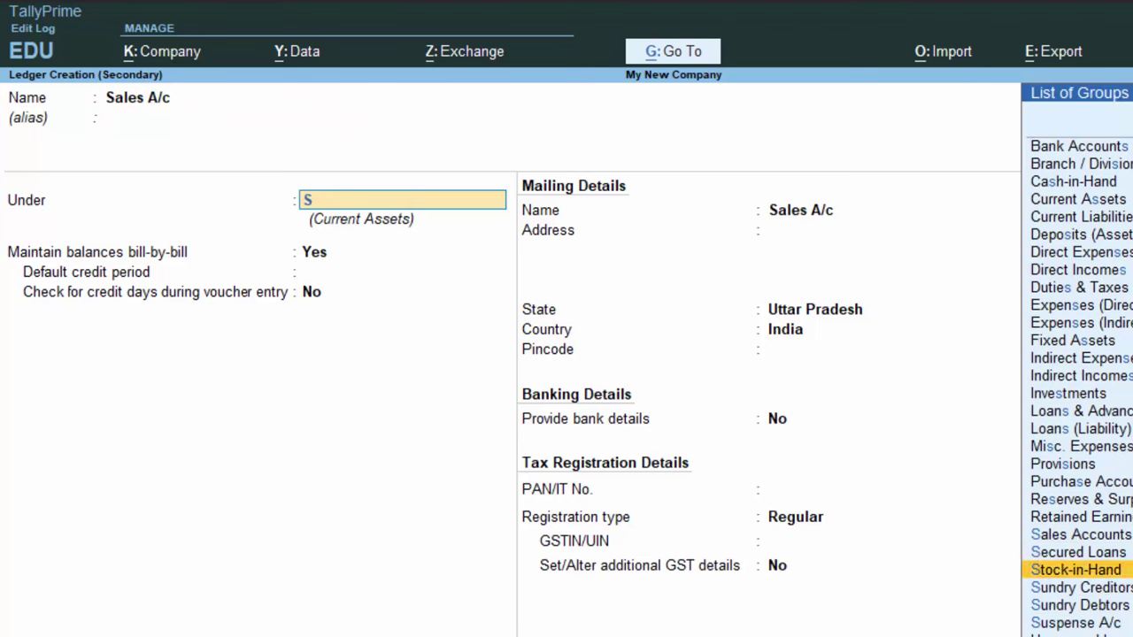
{"action": "key", "text": "Return"}
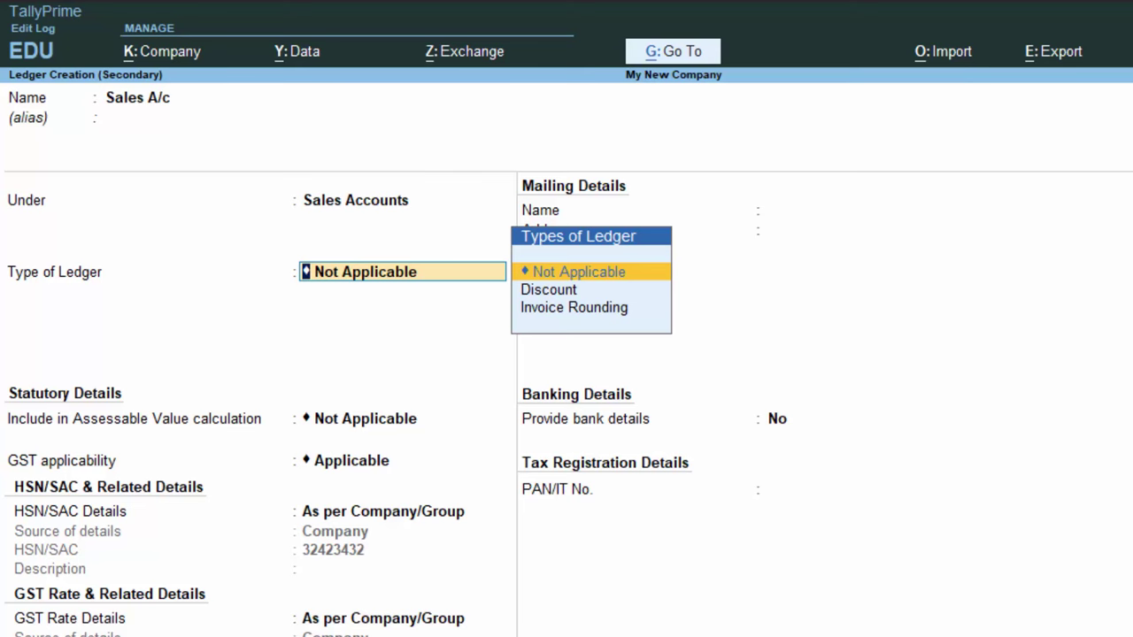
Keep the Sales A/c ledger type as Not Applicable and bank details as No, and save it as the voucher's sales ledger.
{"action": "key", "text": "Return"}
{"action": "key", "text": "Return"}
{"action": "key", "text": "Return"}
{"action": "key", "text": "Return"}
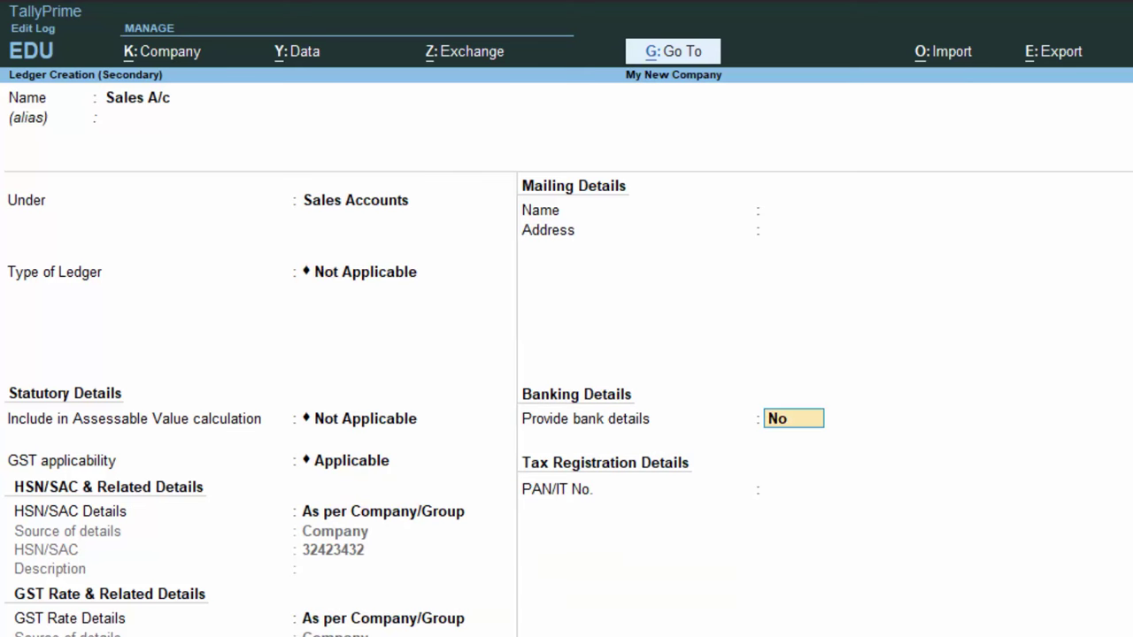
{"action": "key", "text": "Return"}
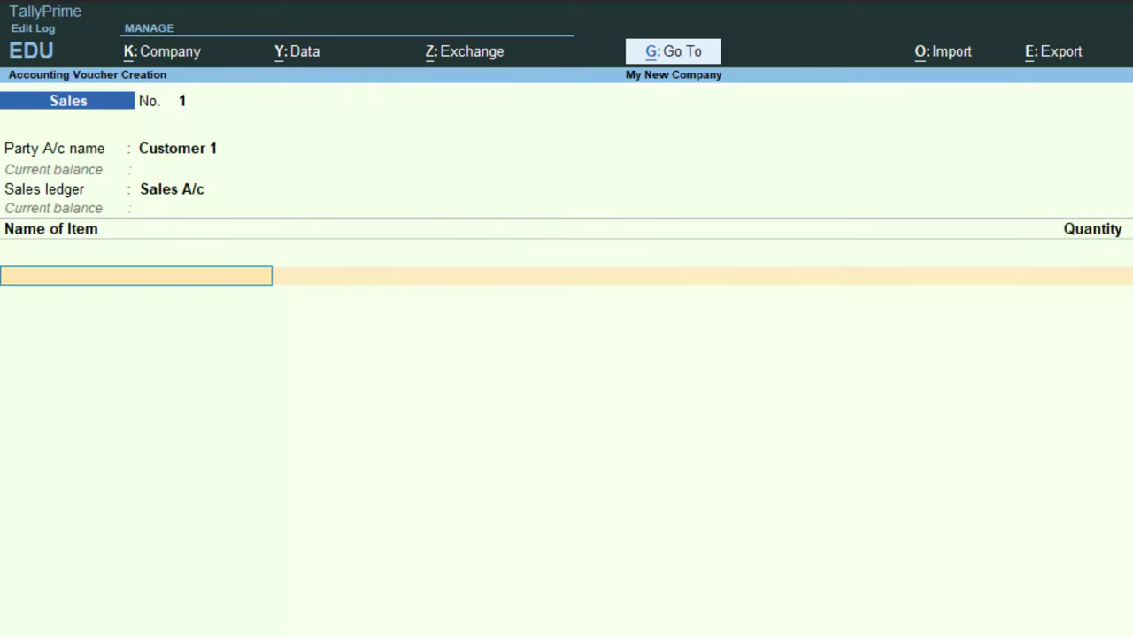
Add Tata Sampann Dal to the sales voucher with a quantity of 10 kg at a rate of 180 per kg.
{"action": "type", "text": "P"}
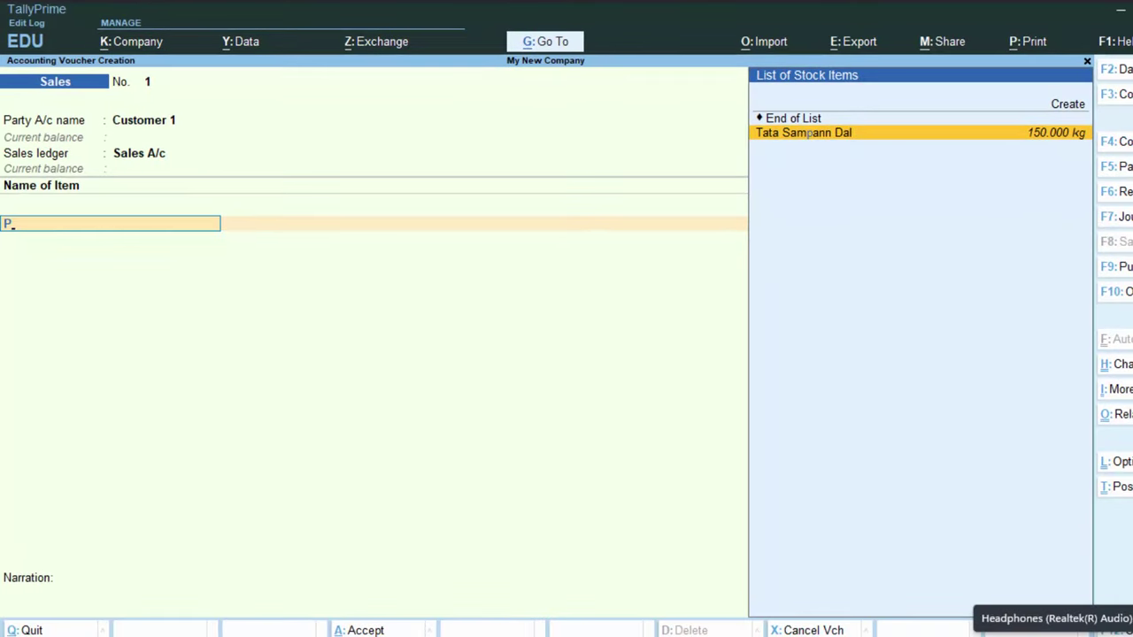
{"action": "key", "text": "Return"}
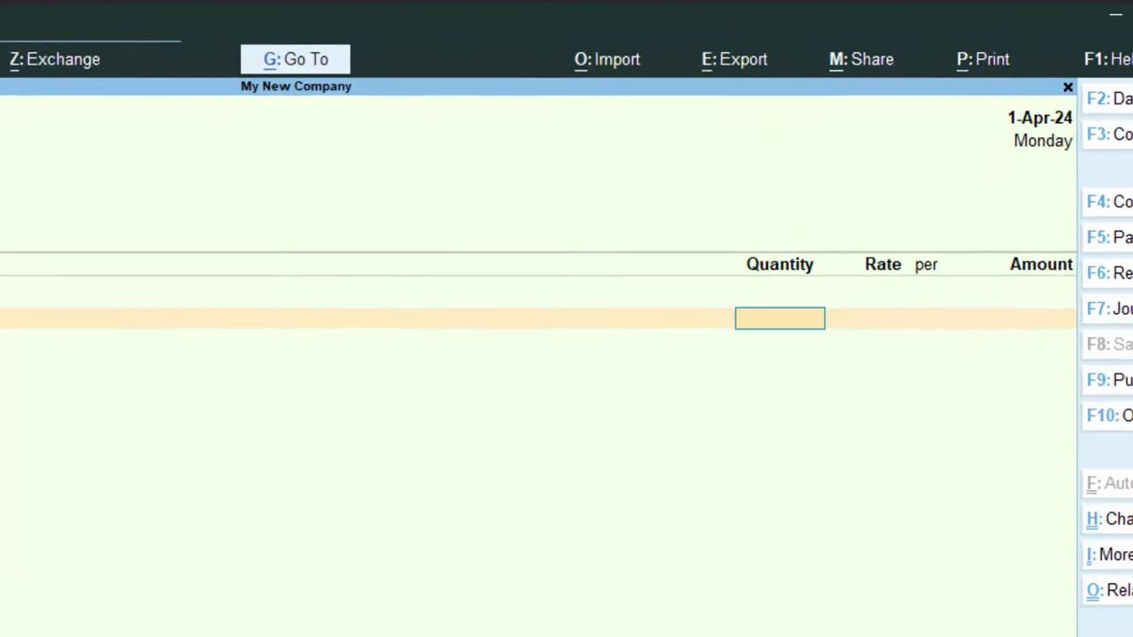
{"action": "type", "text": "10"}
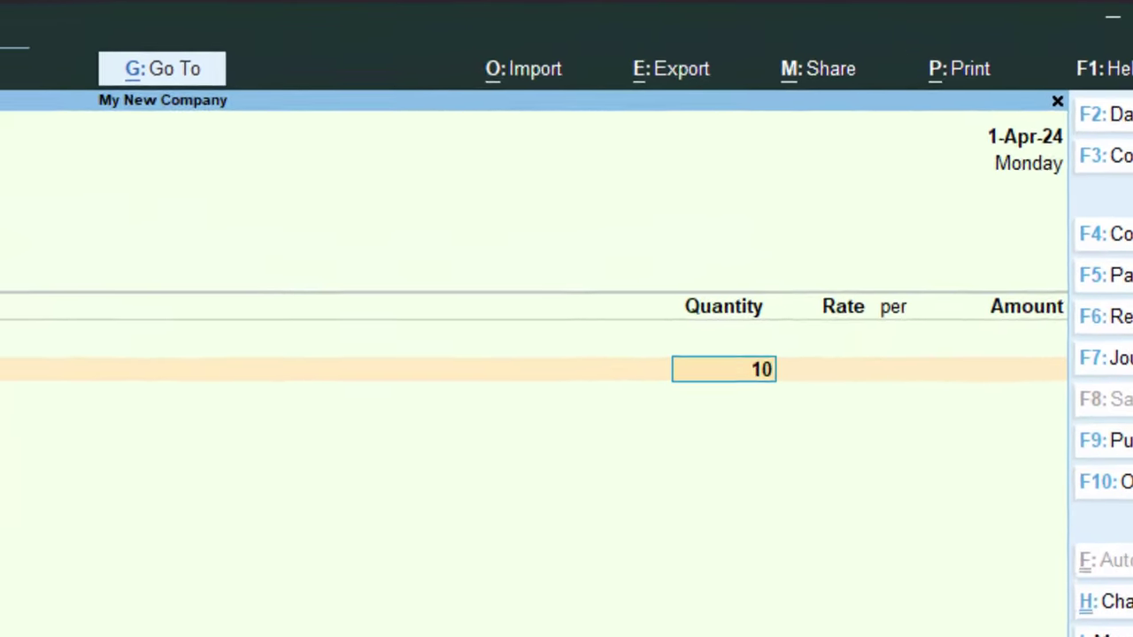
{"action": "key", "text": "Return"}
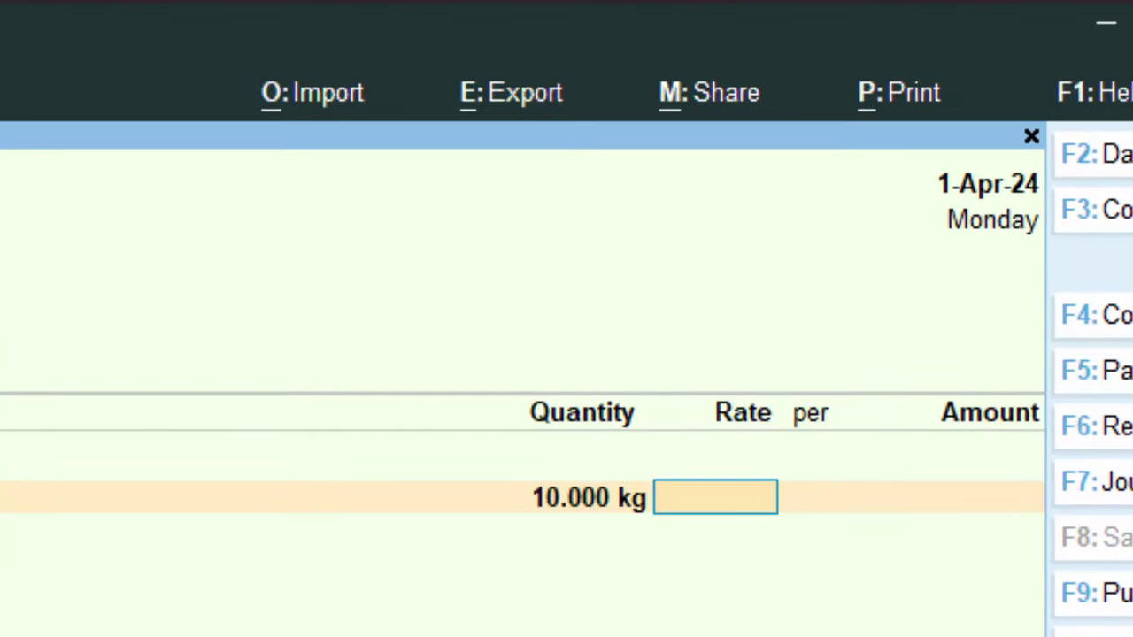
{"action": "type", "text": "180"}
{"action": "key", "text": "Return"}
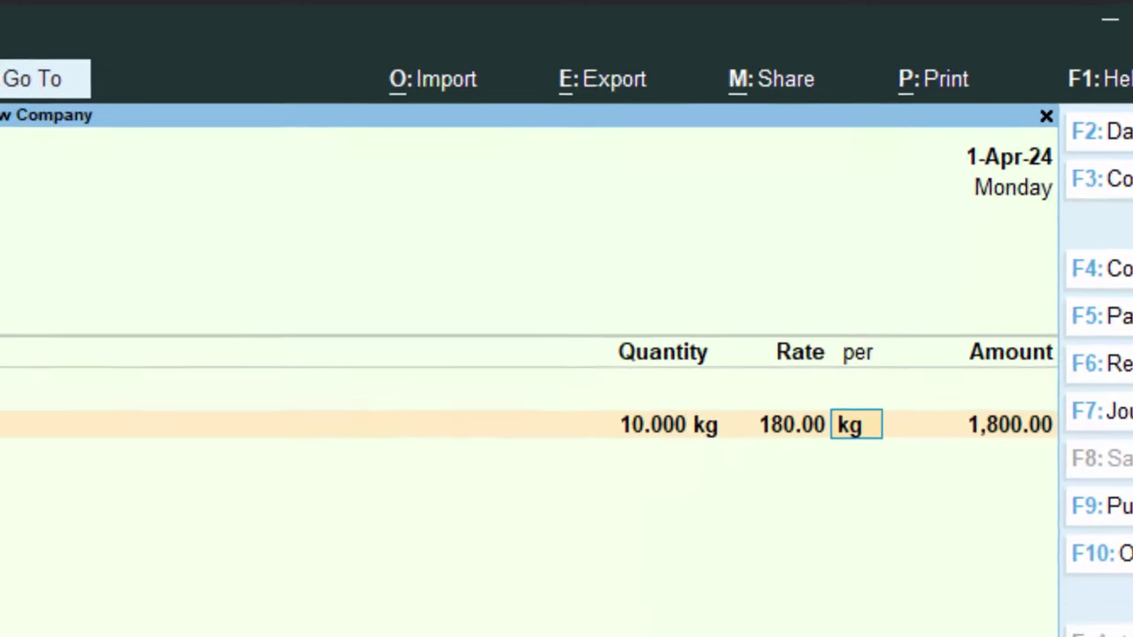
{"action": "key", "text": "Return"}
{"action": "key", "text": "Return"}
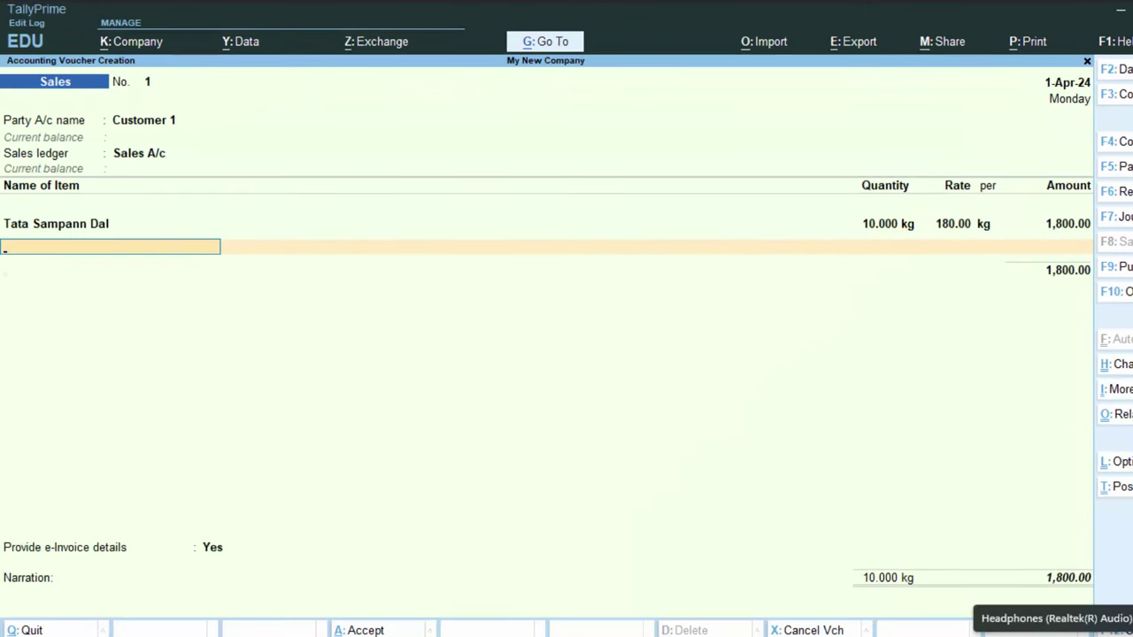
End the item list and add the Cgst and Sgst ledgers with their calculated amounts to the sales voucher.
{"action": "key", "text": "Return"}
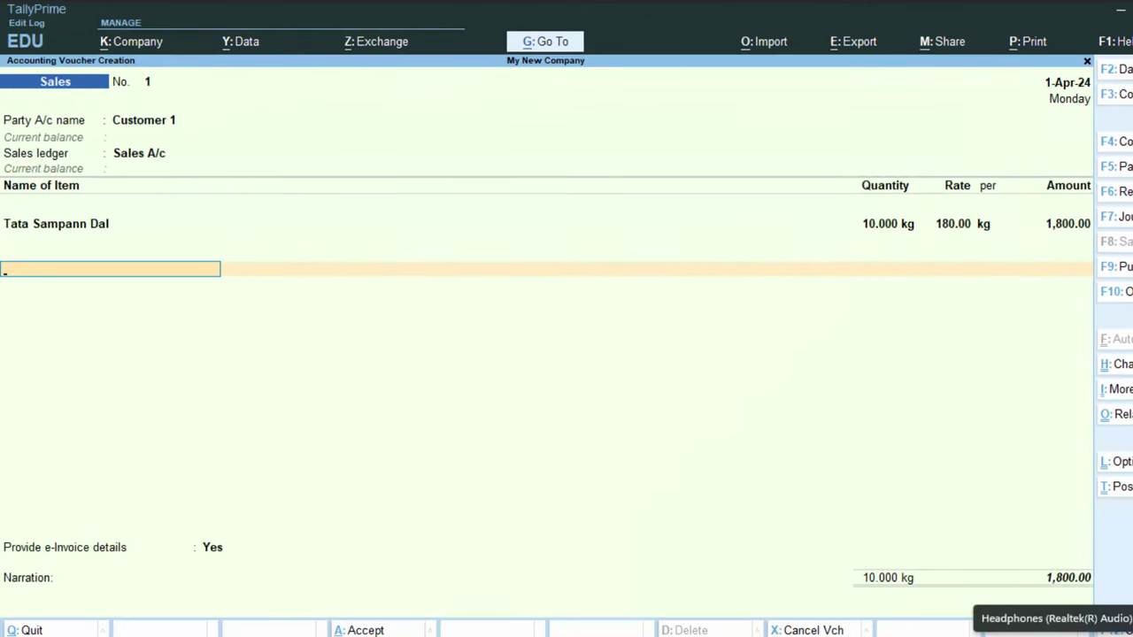
{"action": "type", "text": "c"}
{"action": "key", "text": "Return"}
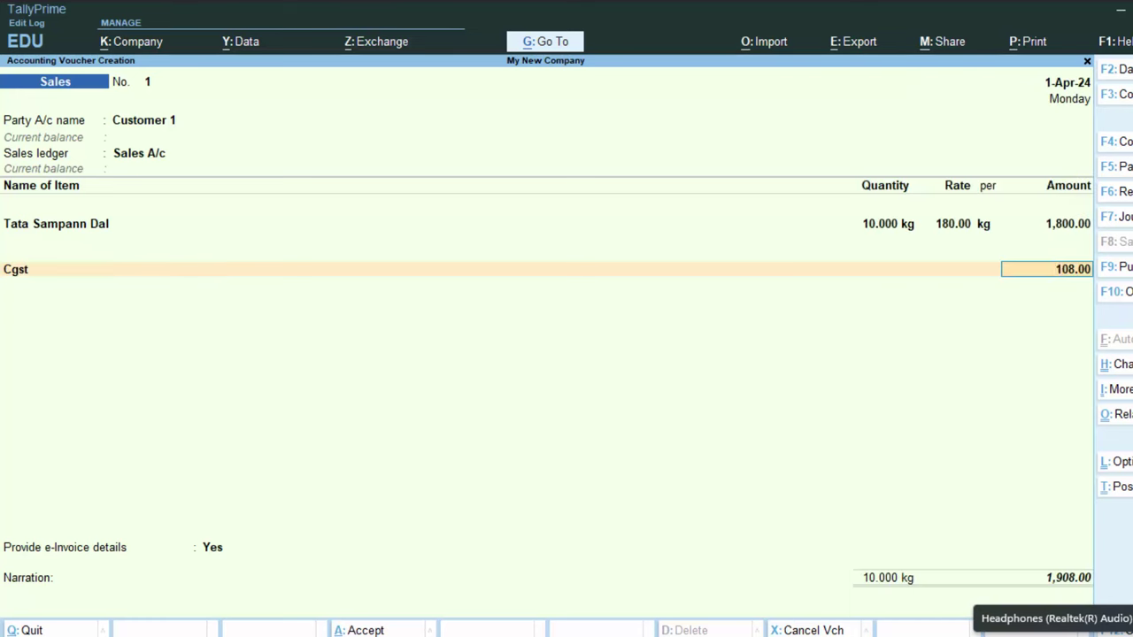
{"action": "key", "text": "Return"}
{"action": "type", "text": "S"}
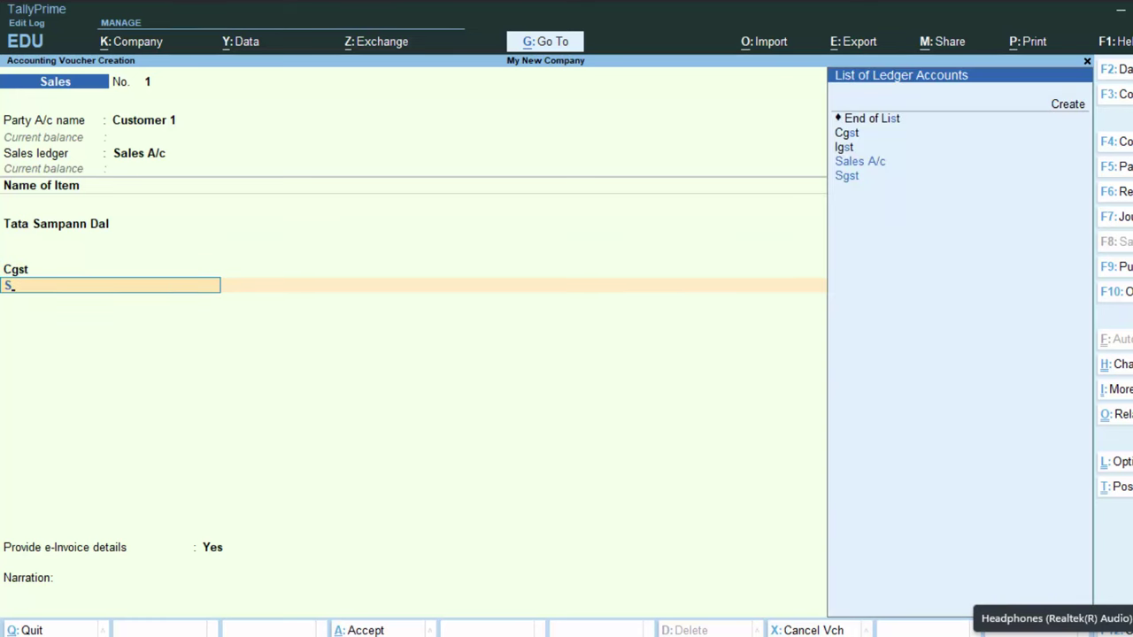
{"action": "key", "text": "Down"}
{"action": "key", "text": "Return"}
{"action": "key", "text": "Return"}
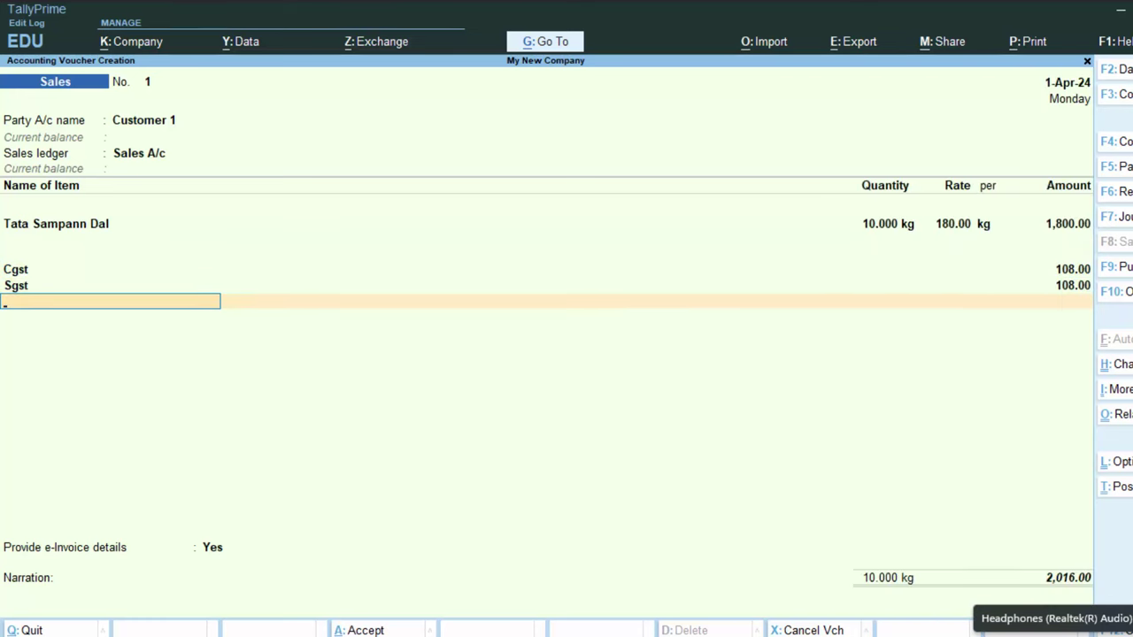
End the ledger list, set Provide e-Invoice details to No, leave the narration blank, and accept the sales voucher.
{"action": "key", "text": "Return"}
{"action": "key", "text": "Down"}
{"action": "key", "text": "Return"}
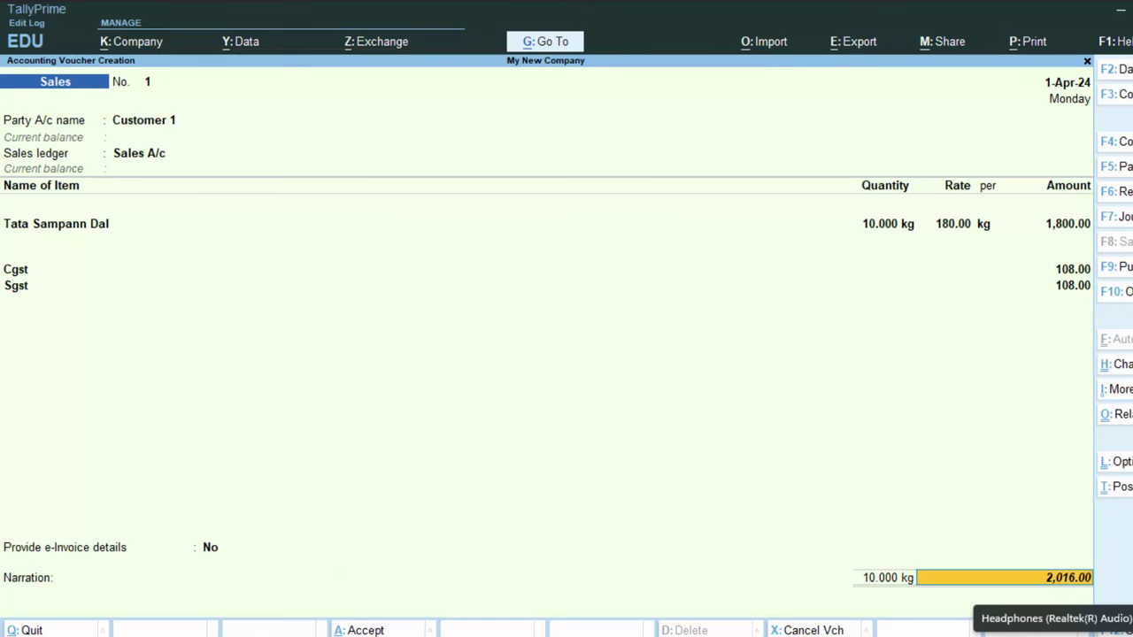
{"action": "key", "text": "Return"}
{"action": "key", "text": "Return"}
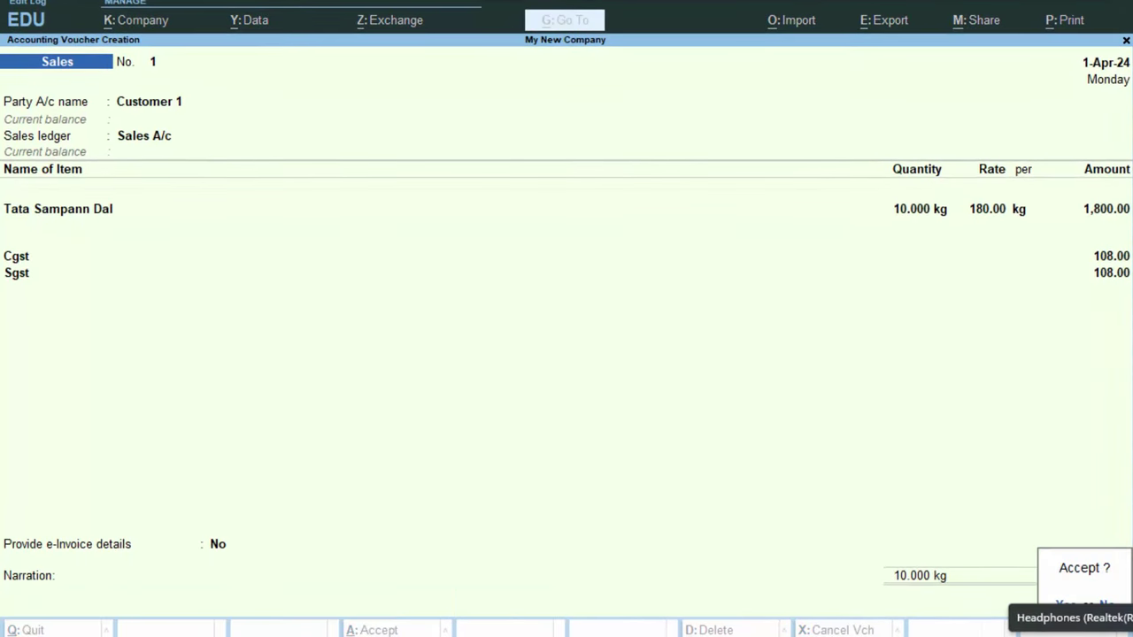
{"action": "key", "text": "Return"}
{"action": "key", "text": "Return"}
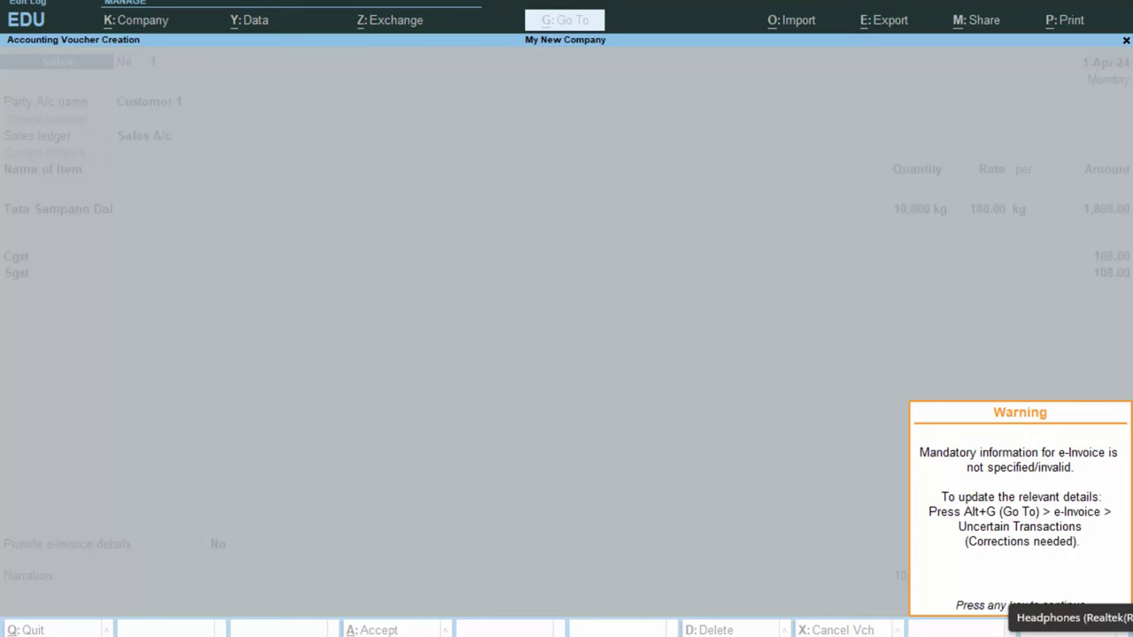
Dismiss the e-Invoice warning and start a new party ledger named Customer 2 from the sales voucher.
{"action": "key", "text": "Return"}
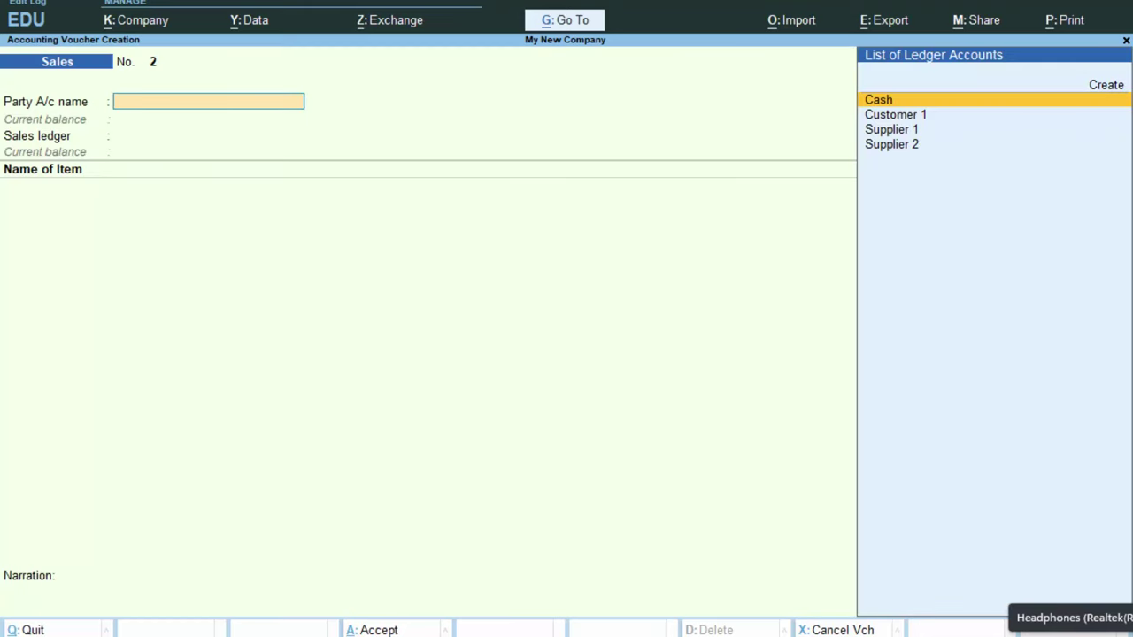
{"action": "key", "text": "alt+c"}
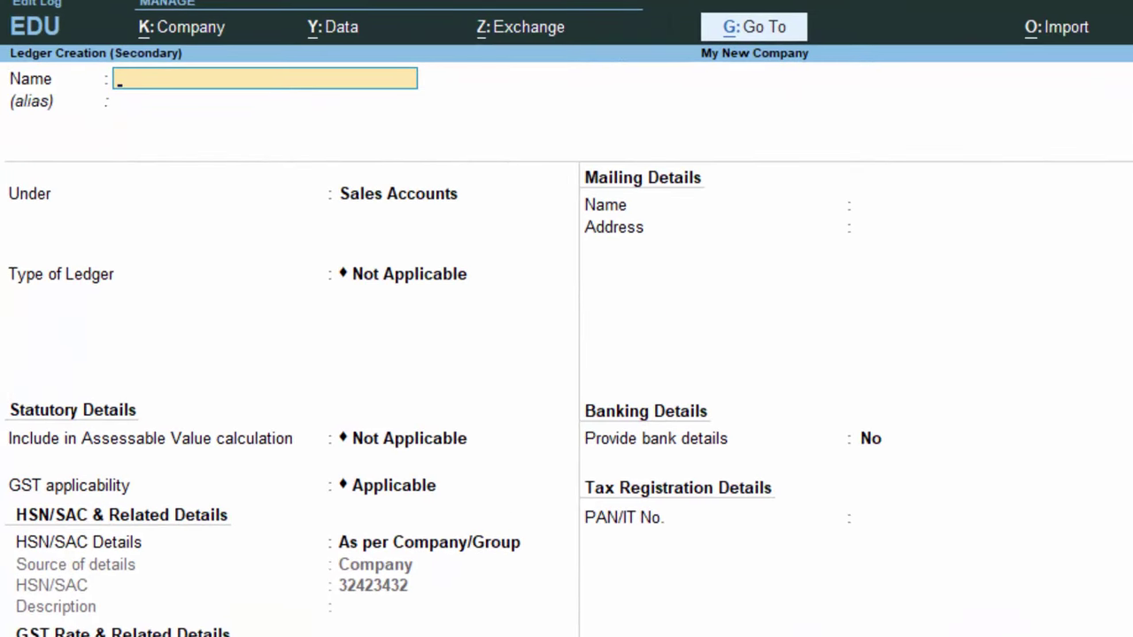
{"action": "type", "text": "Customer 2"}
{"action": "key", "text": "Return"}
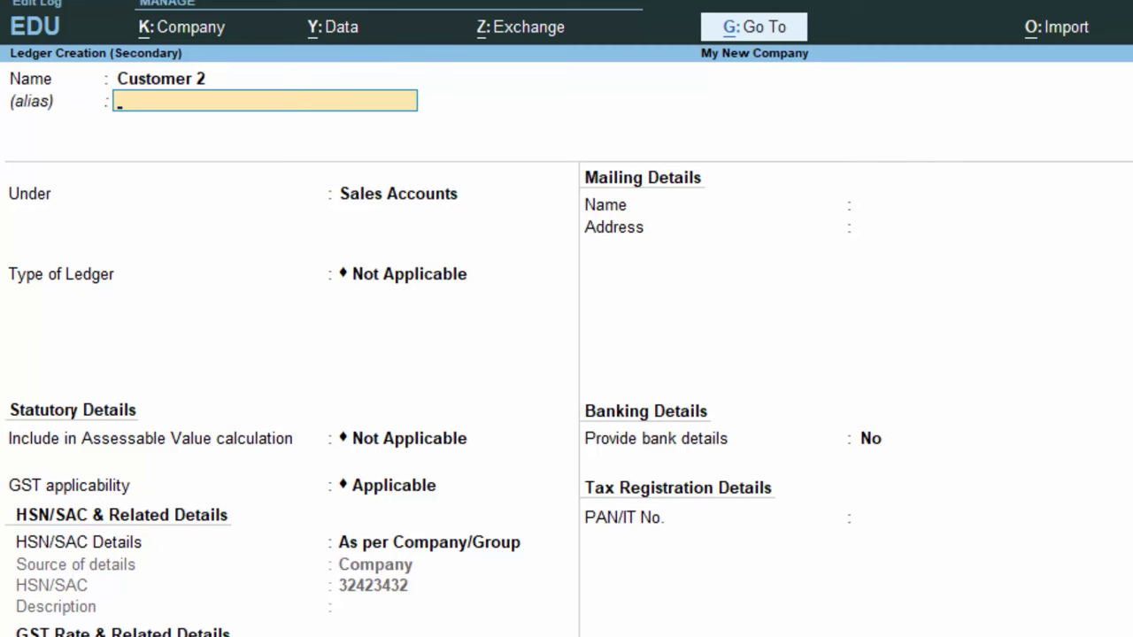
Leave the alias blank, place Customer 2 under Sundry Debtors and keep Maintain balances bill-by-bill as Yes.
{"action": "key", "text": "Return"}
{"action": "type", "text": "S"}
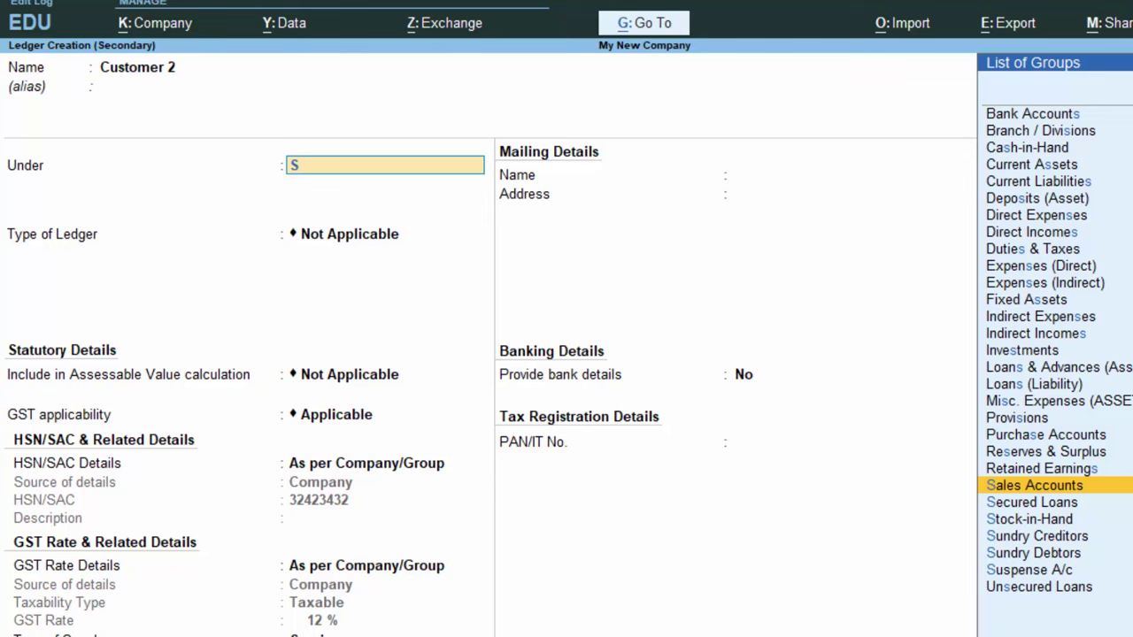
{"action": "key", "text": "Down"}
{"action": "key", "text": "Down"}
{"action": "key", "text": "Down"}
{"action": "key", "text": "Down"}
{"action": "key", "text": "Return"}
{"action": "key", "text": "Return"}
{"action": "key", "text": "Return"}
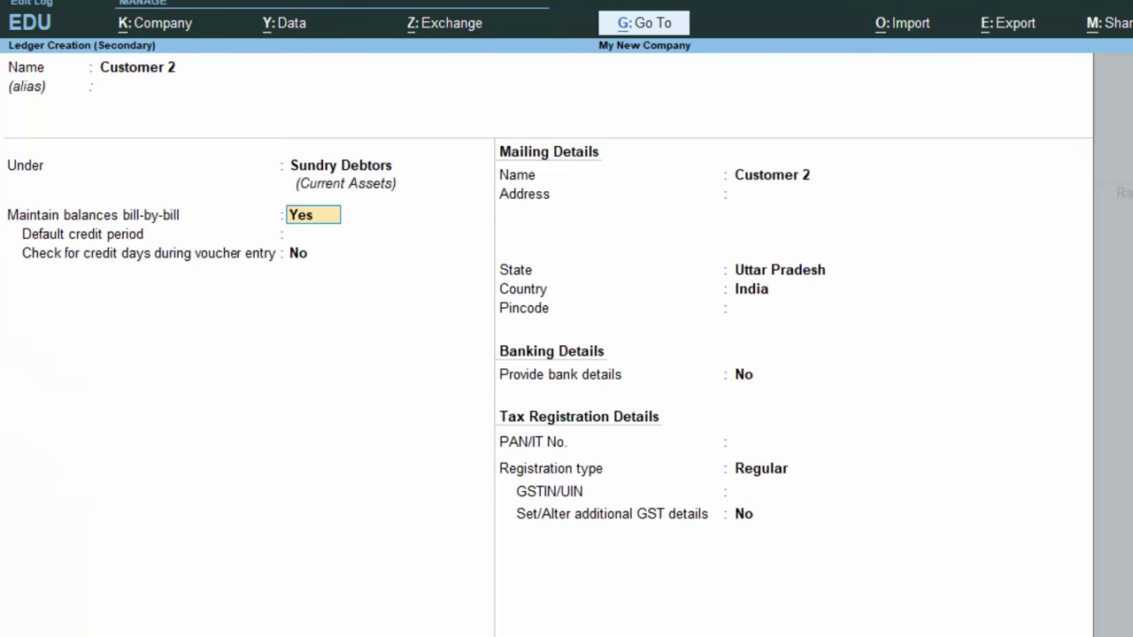
Leave Customer 2's mailing address blank and set the state to Odisha.
{"action": "key", "text": "Return"}
{"action": "key", "text": "Return"}
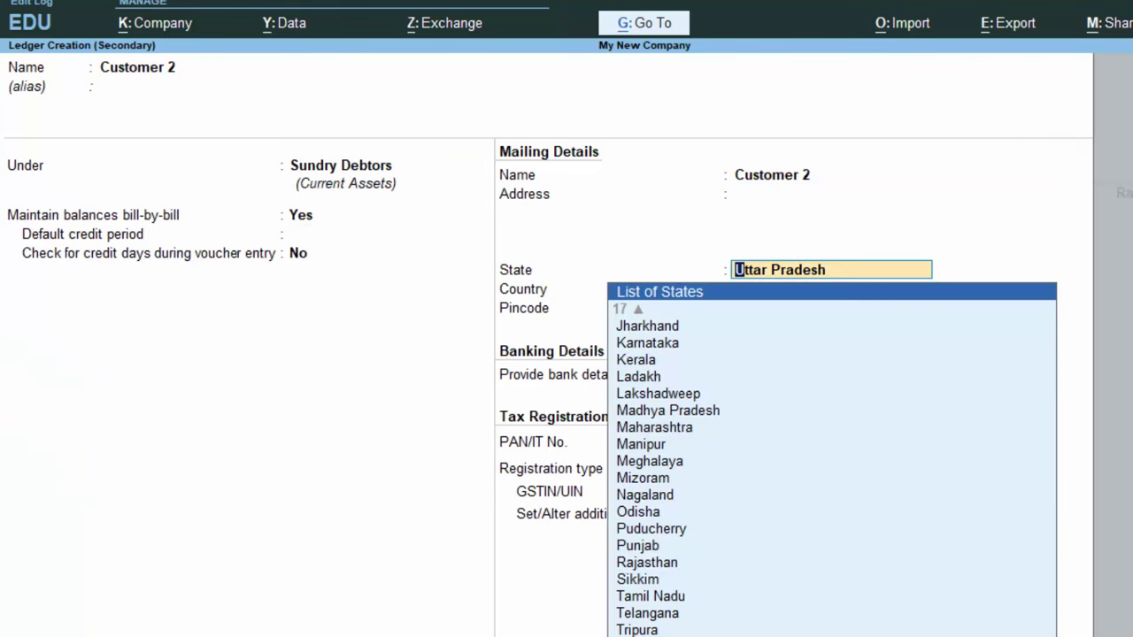
{"action": "key", "text": "Up"}
{"action": "key", "text": "Up"}
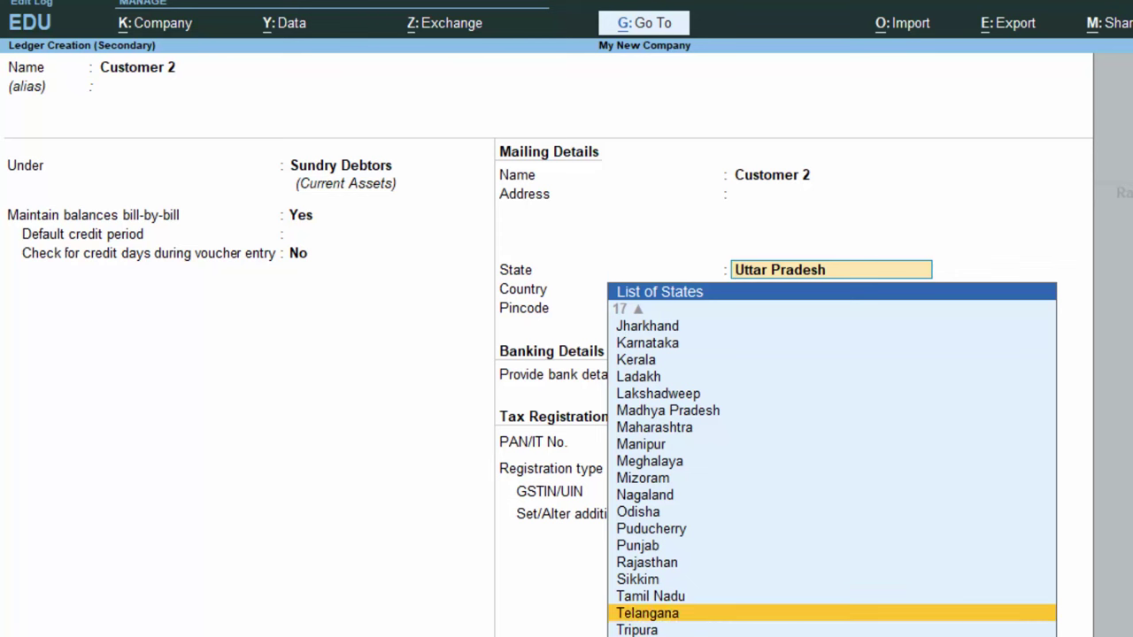
{"action": "key", "text": "Up"}
{"action": "key", "text": "Up"}
{"action": "key", "text": "Up"}
{"action": "key", "text": "Up"}
{"action": "key", "text": "Up"}
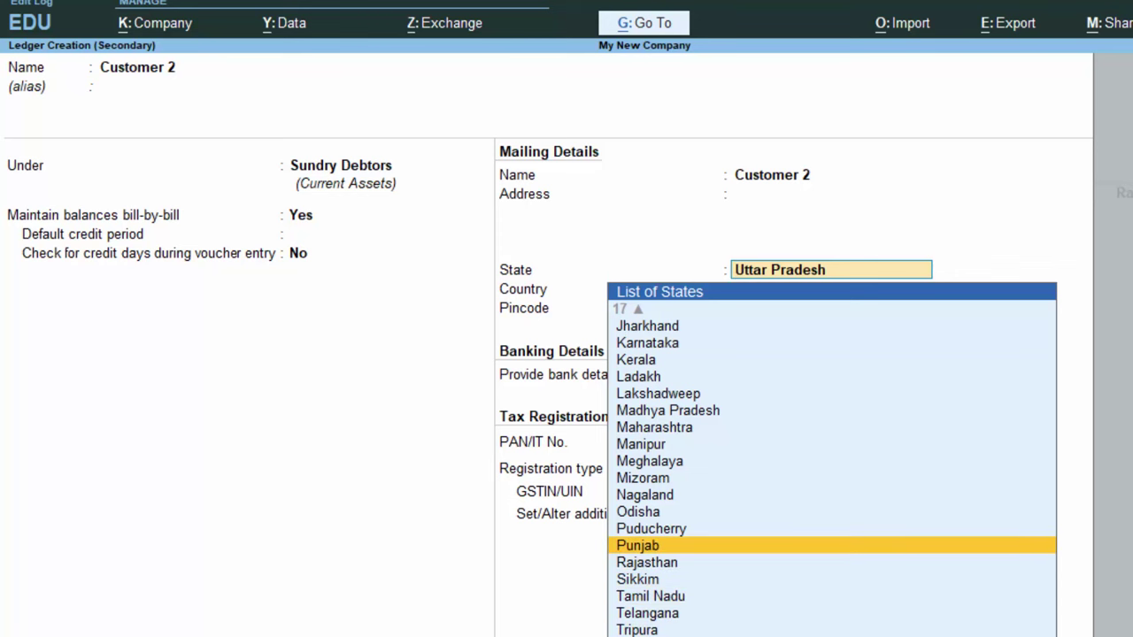
{"action": "key", "text": "Return"}
Keep the country India, pincode blank, bank details No and registration type Regular, and save the Customer 2 ledger.
{"action": "key", "text": "Return"}
{"action": "key", "text": "Return"}
{"action": "key", "text": "Return"}
{"action": "key", "text": "Return"}
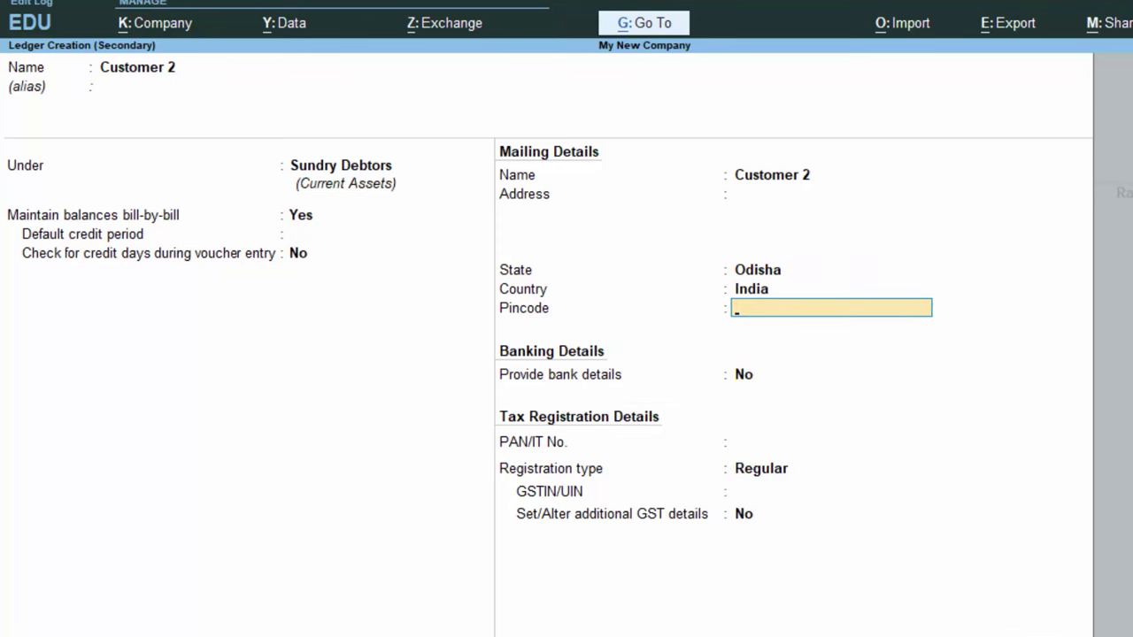
{"action": "key", "text": "Return"}
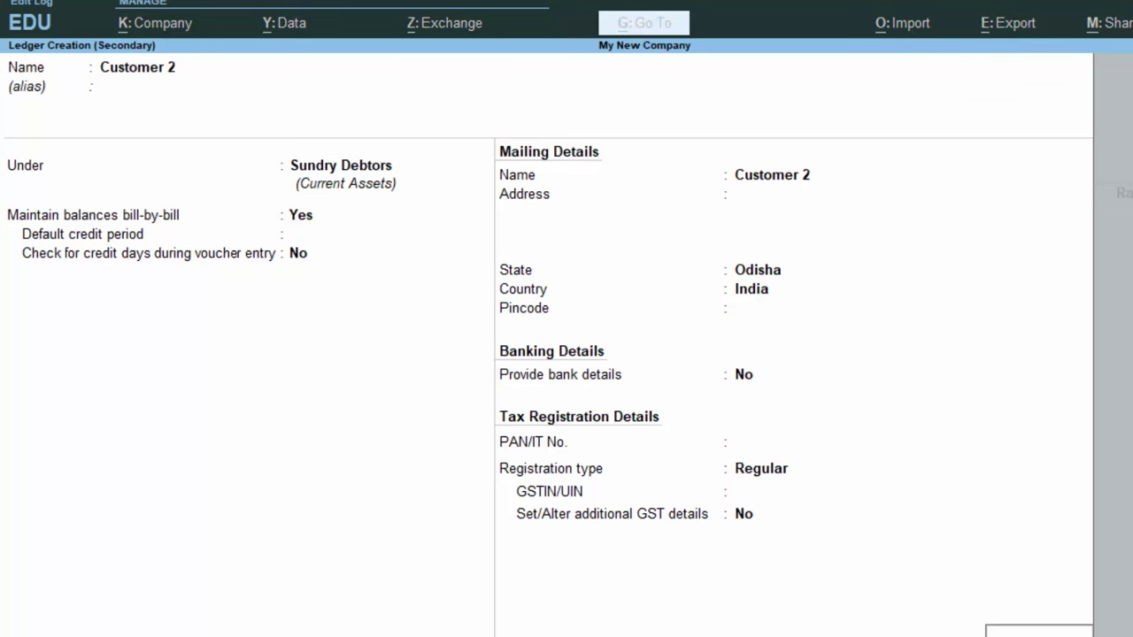
{"action": "key", "text": "Return"}
Leave the dispatch details blank, accept the party details, and select Sales A/c as the voucher's sales ledger.
{"action": "key", "text": "Return"}
{"action": "key", "text": "Return"}
{"action": "key", "text": "Return"}
{"action": "key", "text": "Return"}
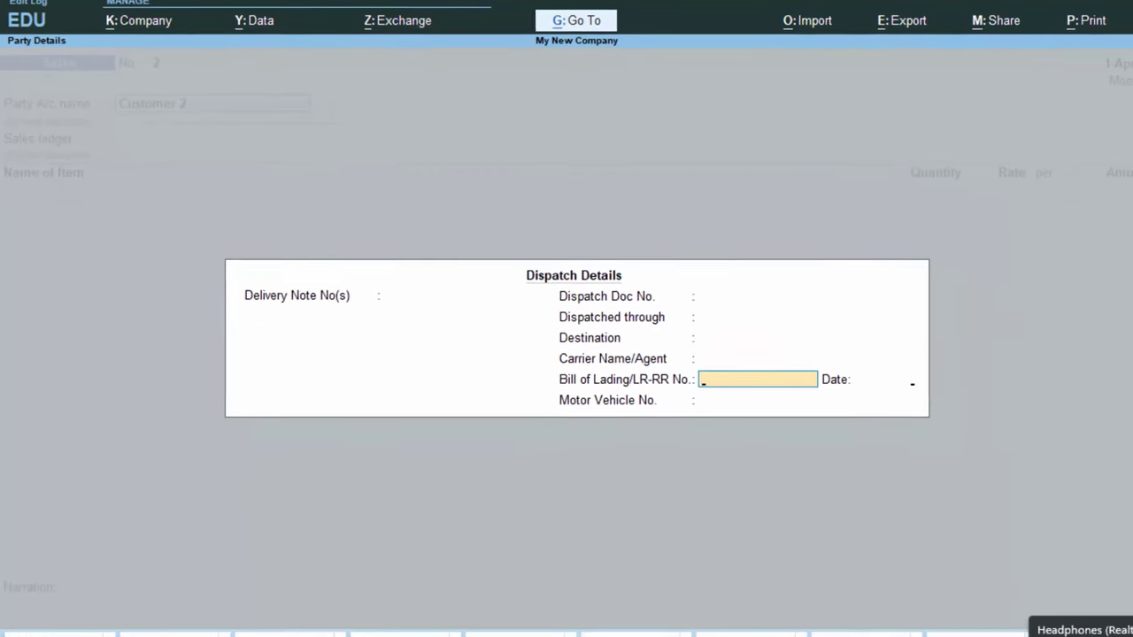
{"action": "key", "text": "Return"}
{"action": "key", "text": "Return"}
{"action": "key", "text": "Return"}
{"action": "key", "text": "Return"}
{"action": "key", "text": "Return"}
{"action": "key", "text": "Return"}
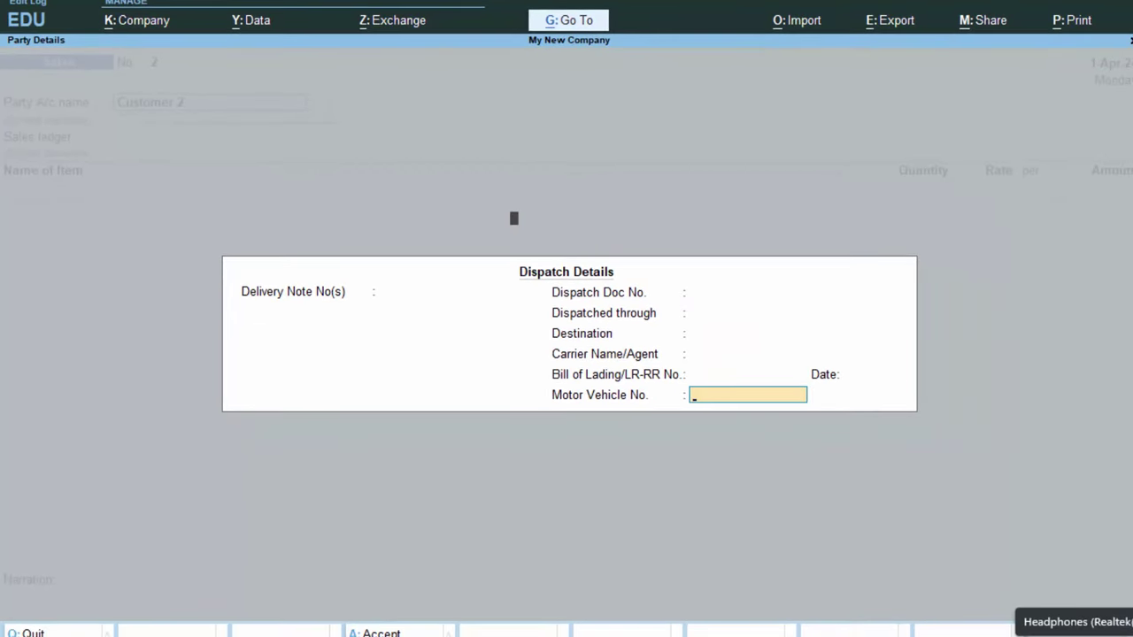
{"action": "key", "text": "Return"}
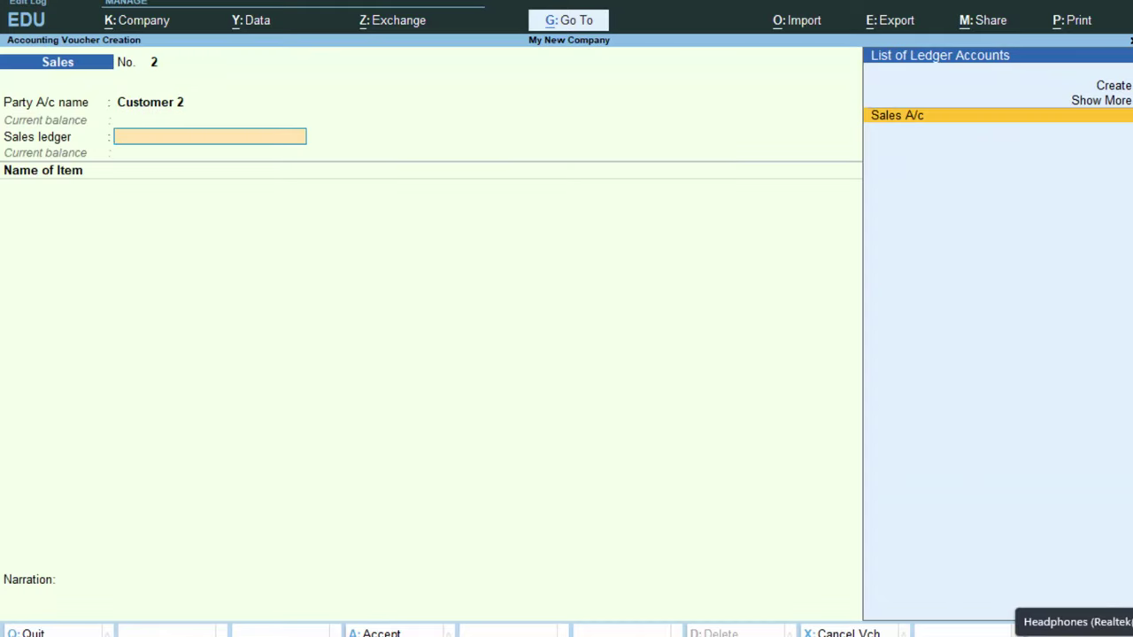
{"action": "key", "text": "Return"}
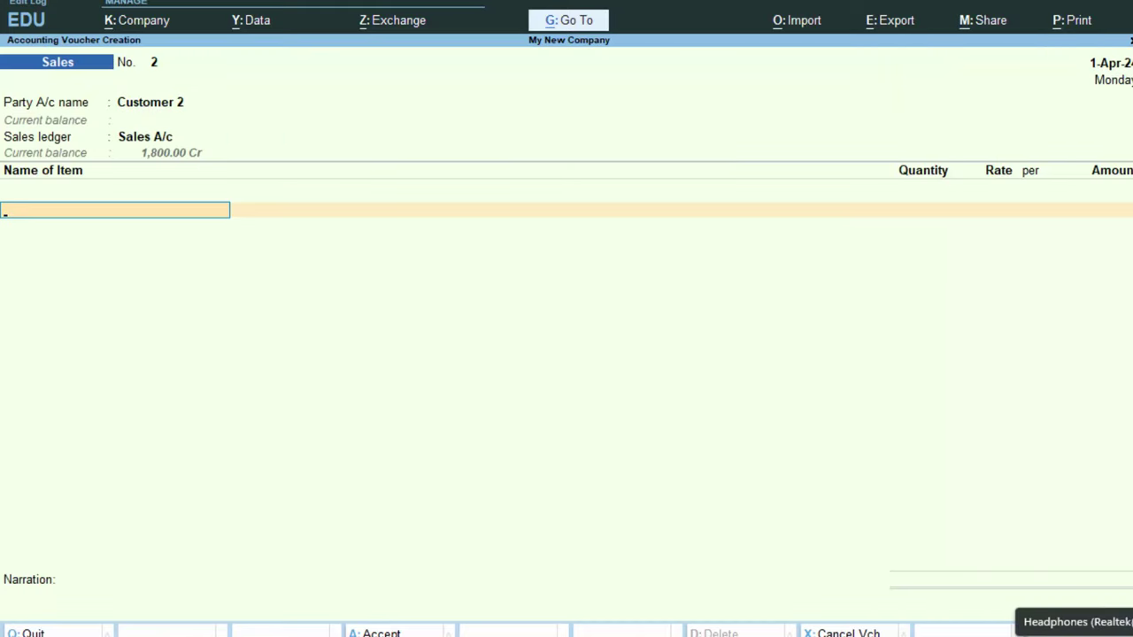
Add Tata Sampann Dal to the sales voucher with a quantity of 50 kg at a rate of 180 per kg.
{"action": "type", "text": "T"}
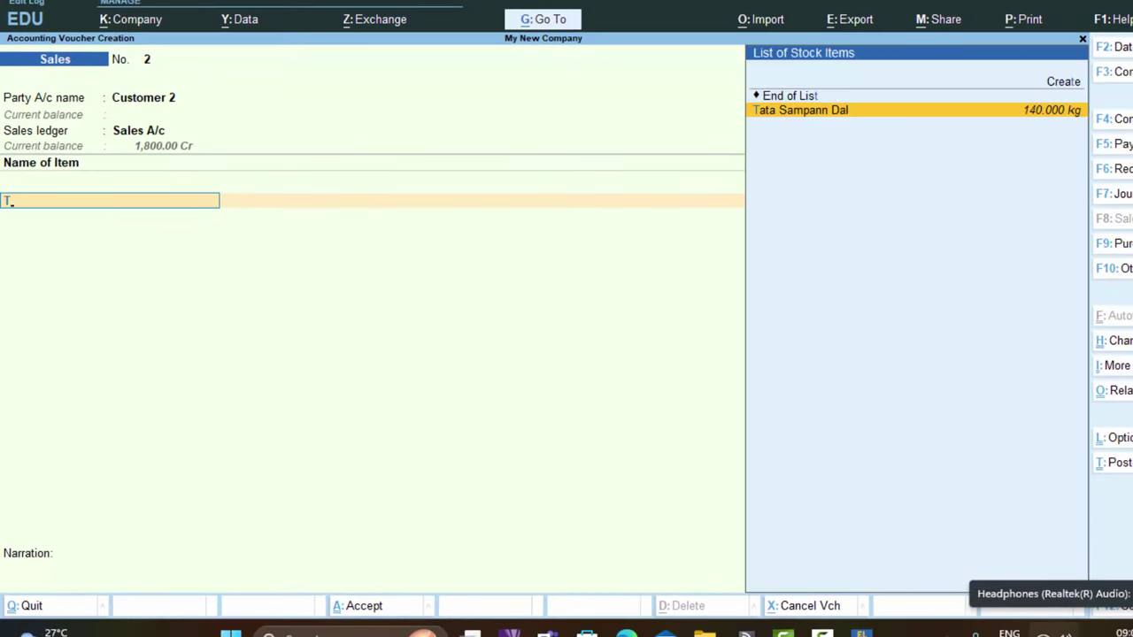
{"action": "key", "text": "Return"}
{"action": "type", "text": "50"}
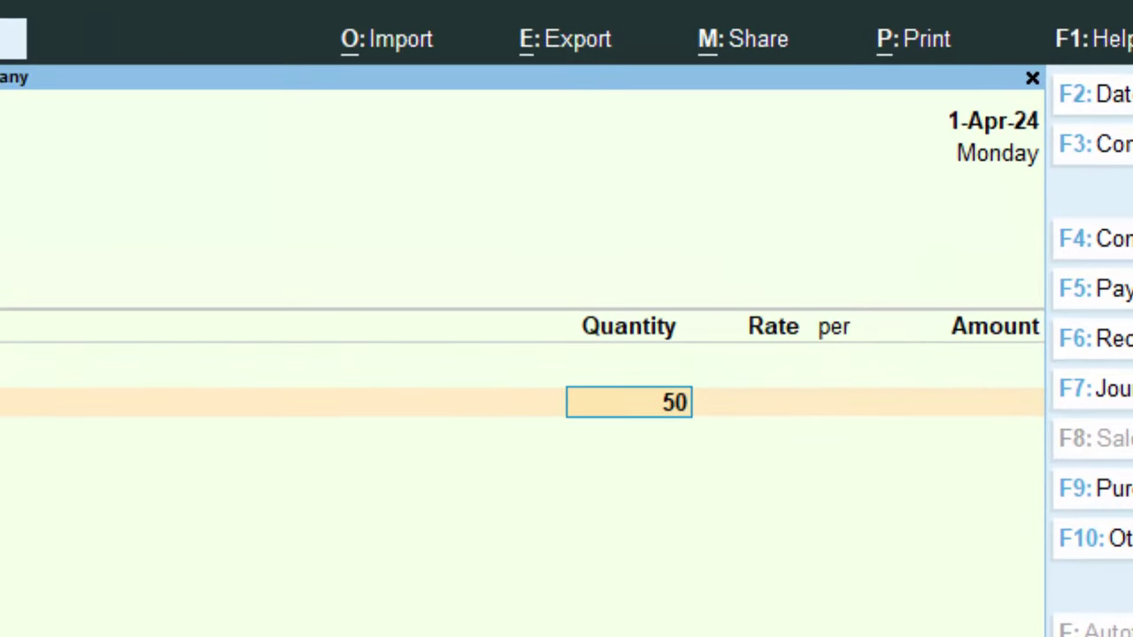
{"action": "key", "text": "Return"}
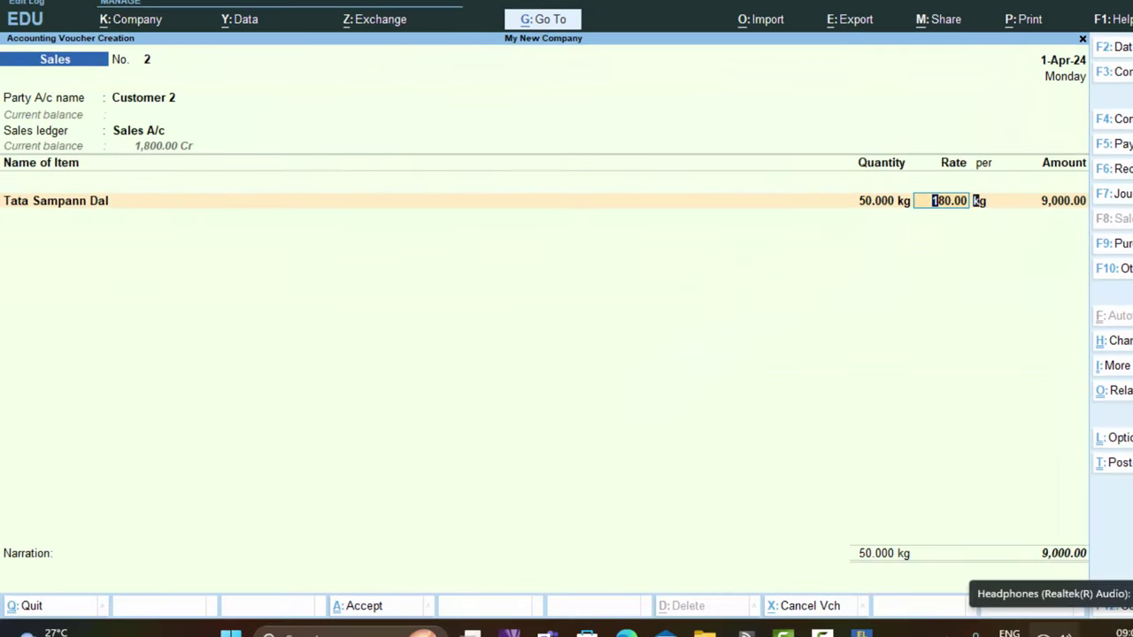
{"action": "key", "text": "Return"}
{"action": "key", "text": "Return"}
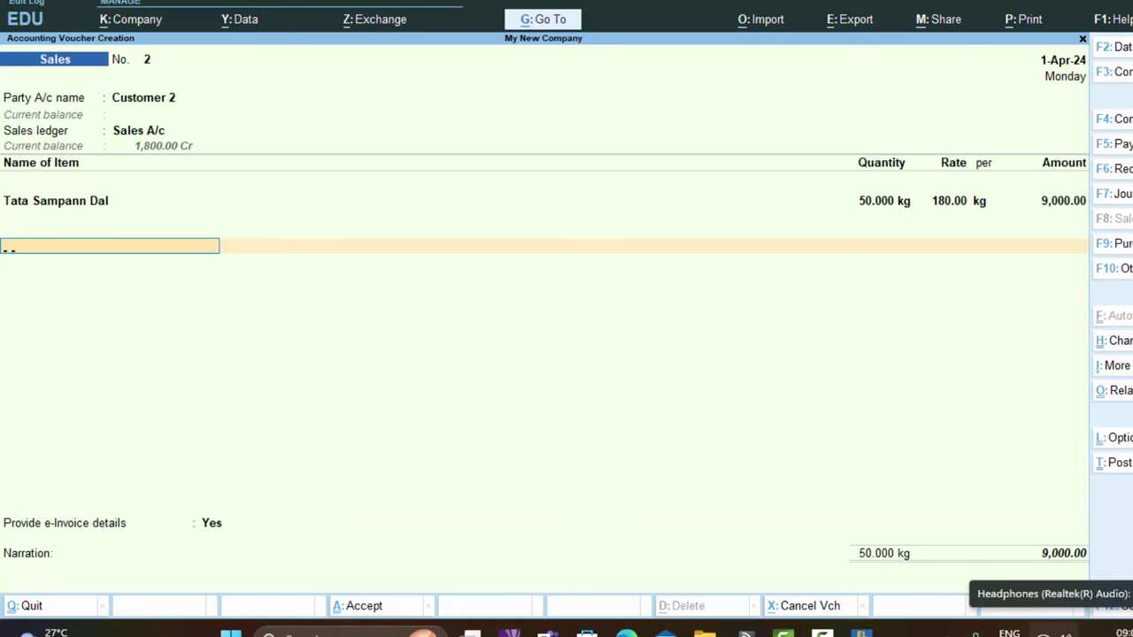
Replace the Cgst ledger with Igst at its calculated amount, set the dal quantity to 10 kg, and end the ledger list.
{"action": "type", "text": "c"}
{"action": "key", "text": "Return"}
{"action": "key", "text": "BackSpace"}
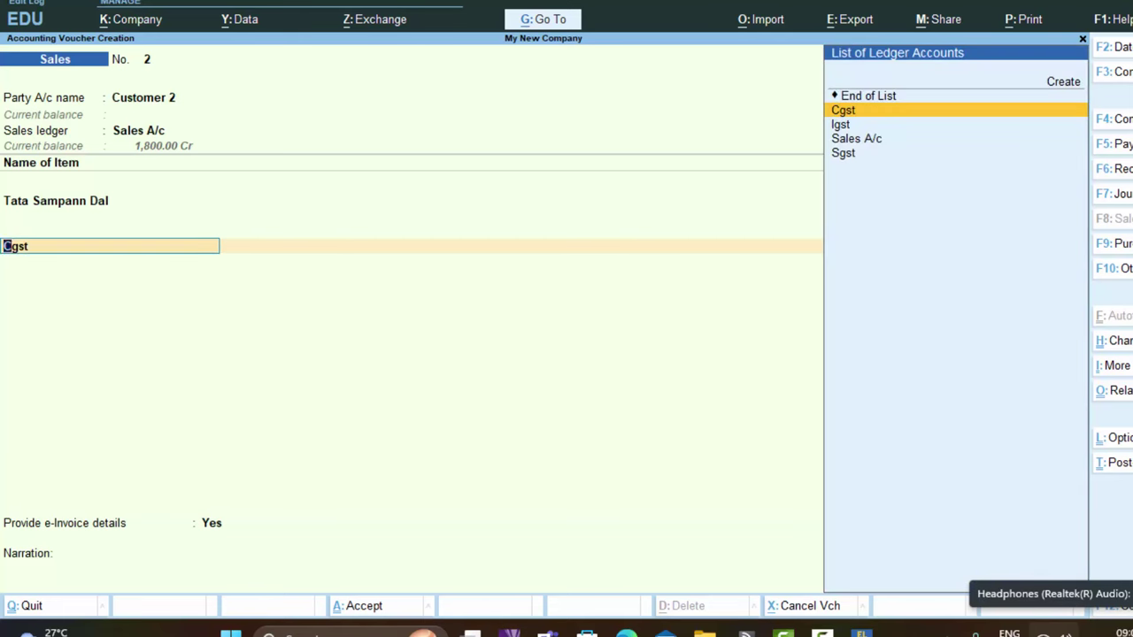
{"action": "key", "text": "Down"}
{"action": "key", "text": "Return"}
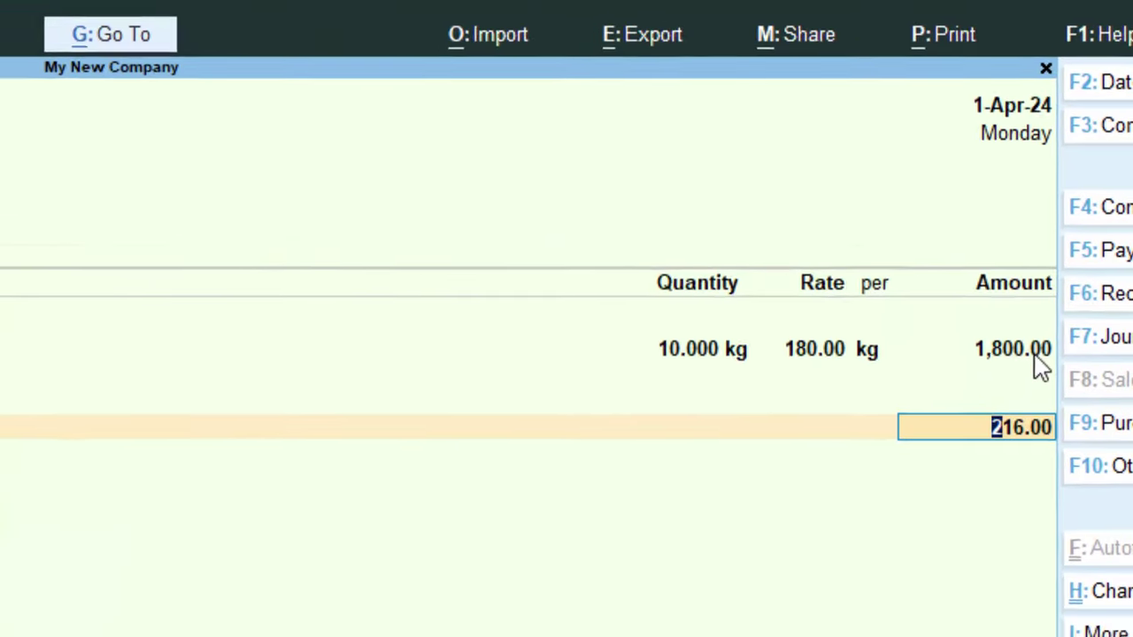
{"action": "key", "text": "Return"}
{"action": "key", "text": "Return"}
Keep Provide e-Invoice details as Yes and enter Deoria as the bill-to place and Odisha as the ship-to place.
{"action": "key", "text": "Return"}
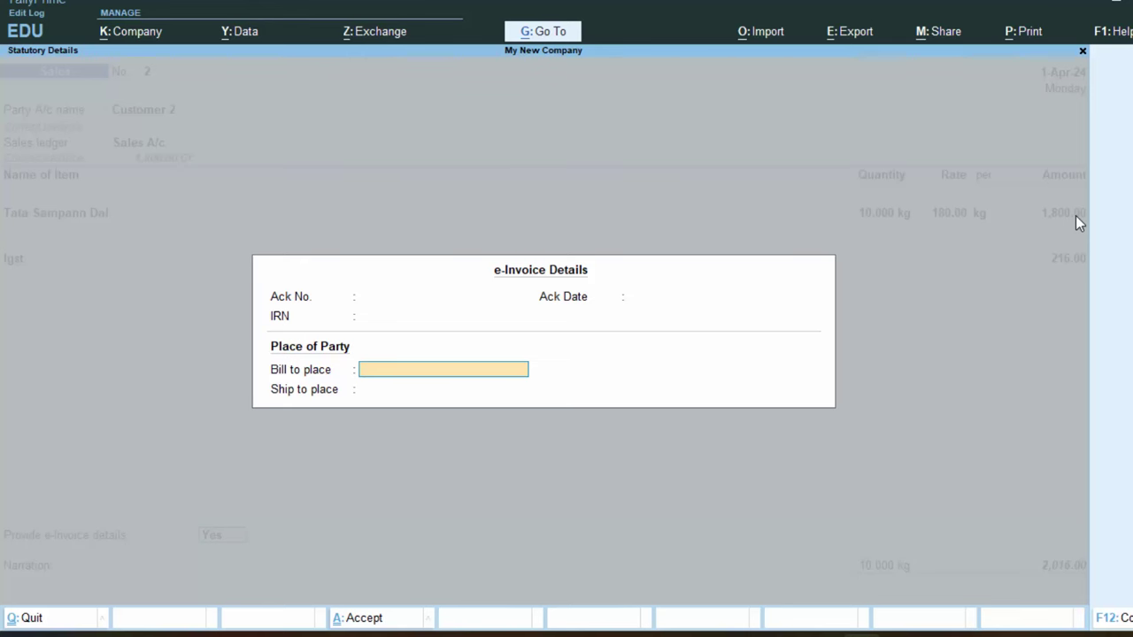
{"action": "type", "text": "Deoria"}
{"action": "key", "text": "Return"}
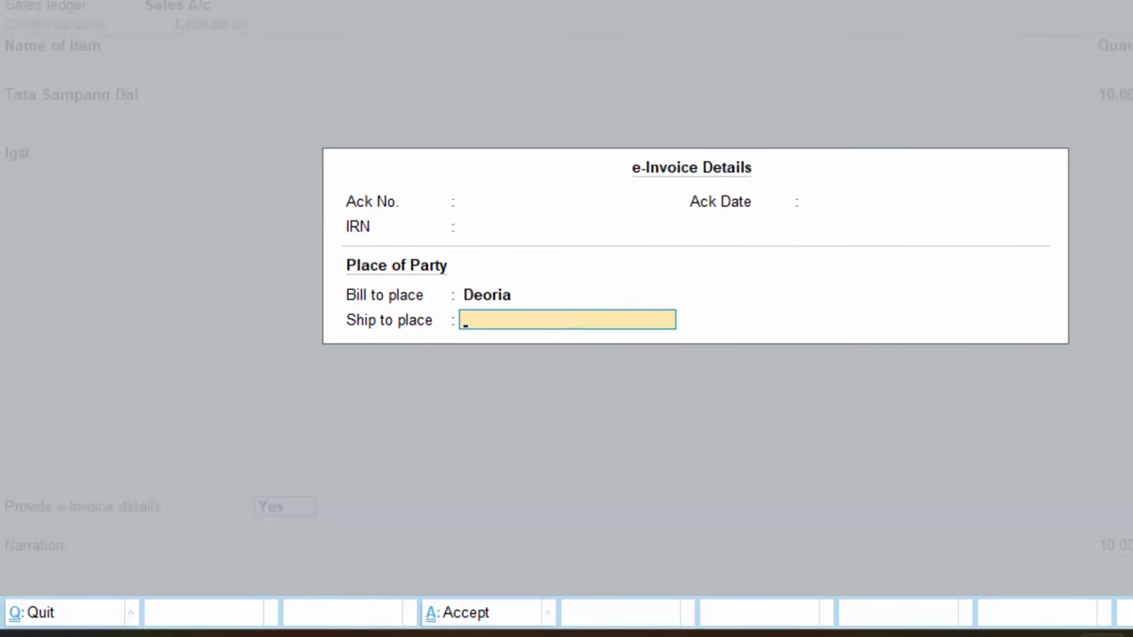
{"action": "type", "text": "Odisha"}
{"action": "key", "text": "Return"}
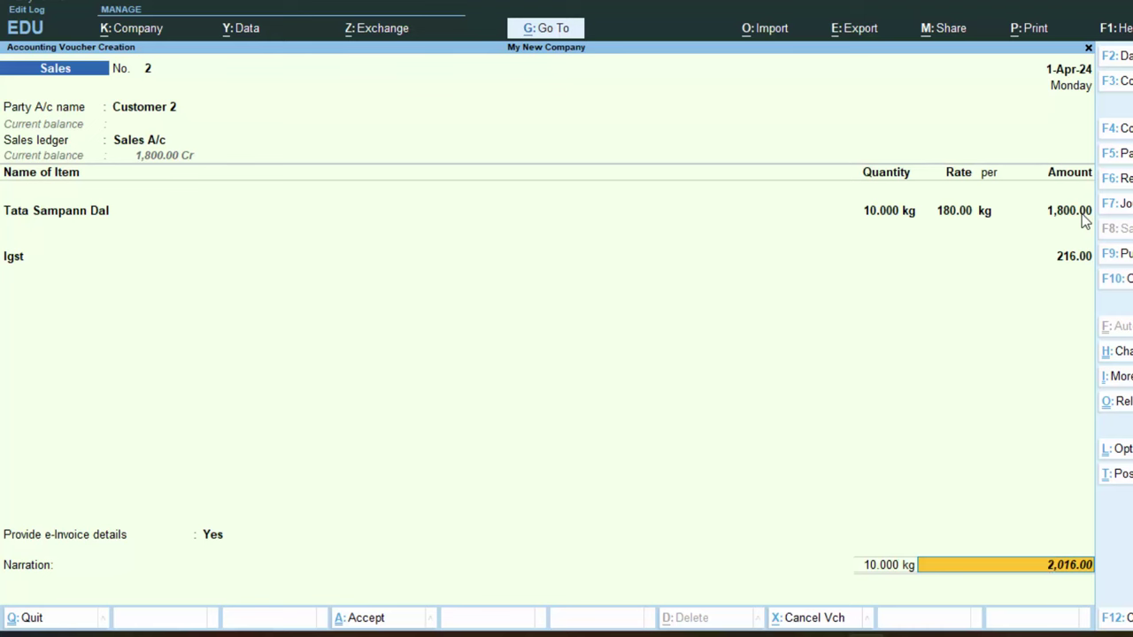
Enter the voucher narration "The Goods have been sold on credit".
{"action": "key", "text": "Return"}
{"action": "type", "text": "The Good"}
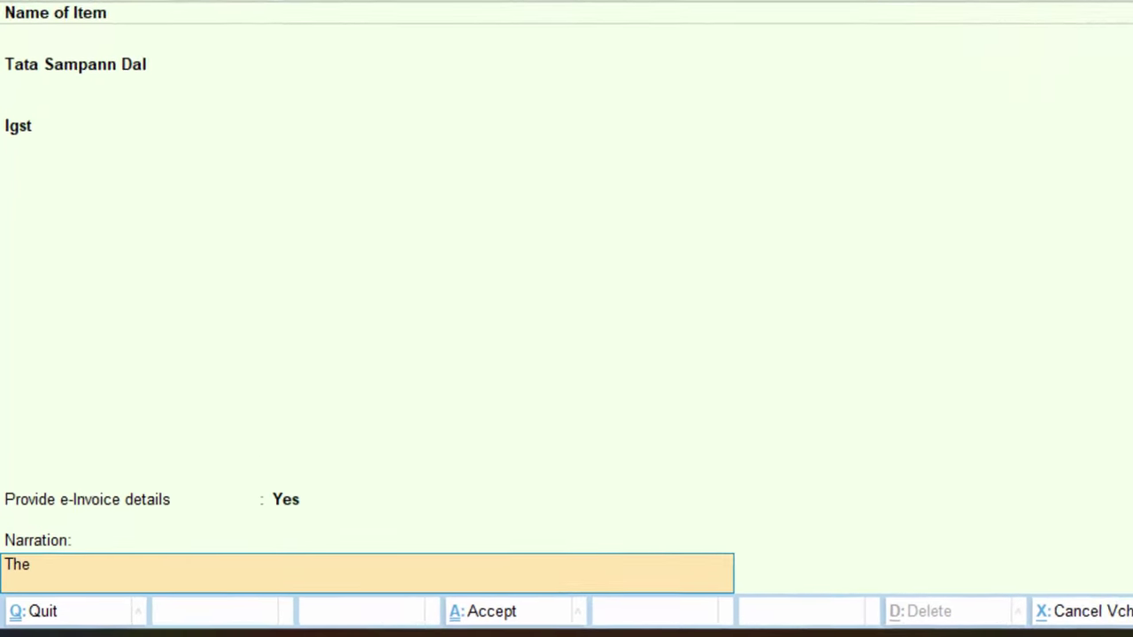
{"action": "type", "text": "s have bee"}
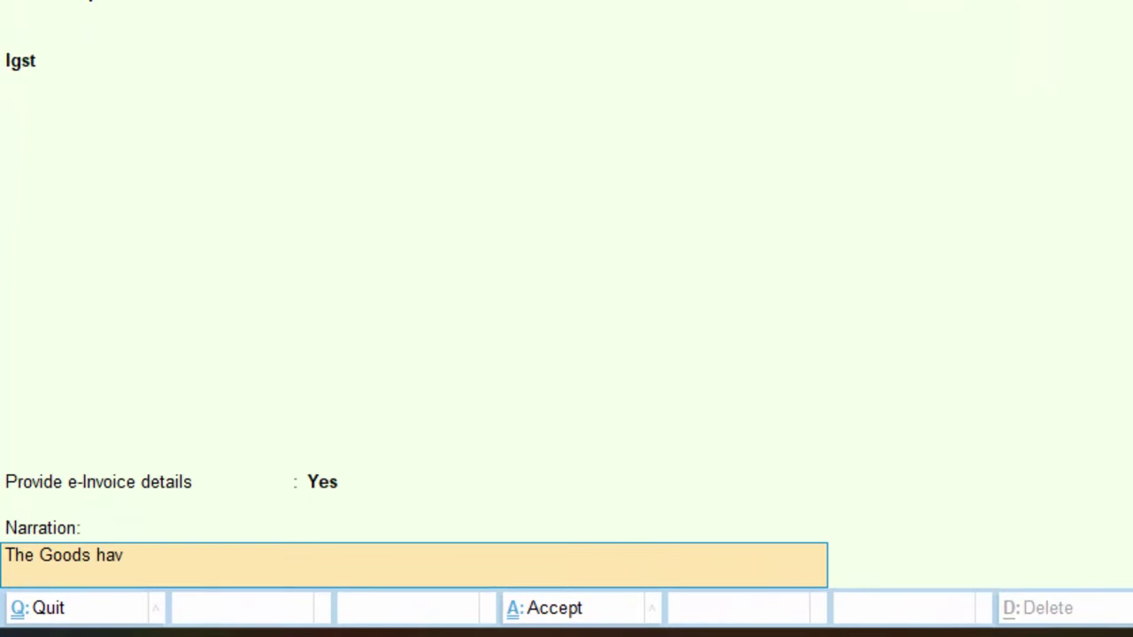
{"action": "type", "text": "n sold"}
{"action": "type", "text": " on c"}
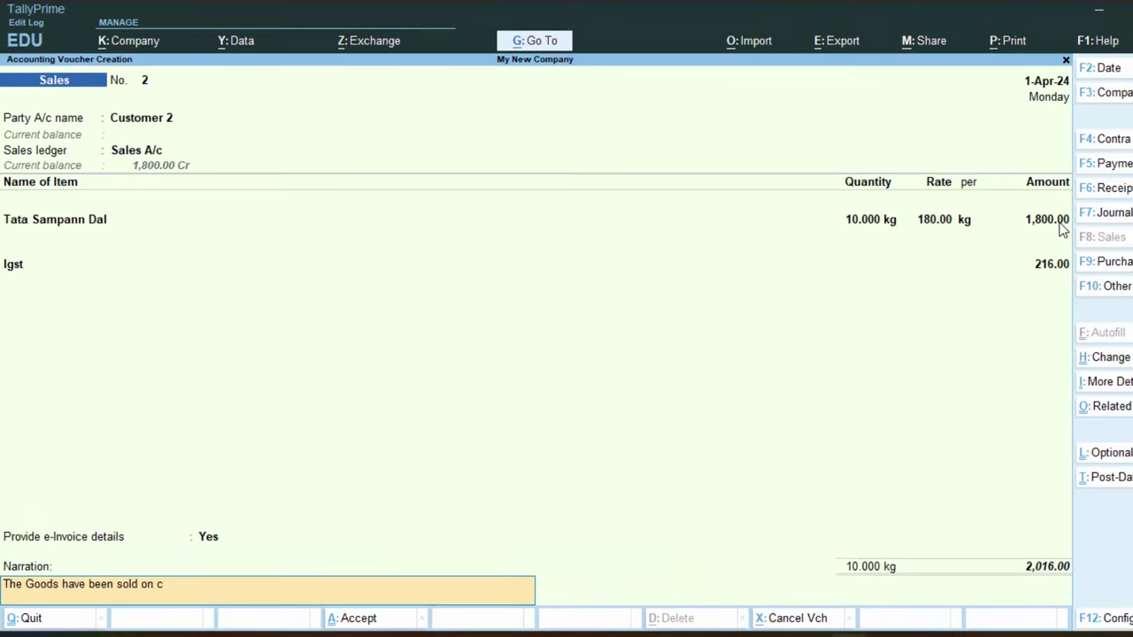
{"action": "type", "text": "redit"}
Accept the interstate sales voucher and confirm the prompt to generate the e-Invoice.
{"action": "key", "text": "Return"}
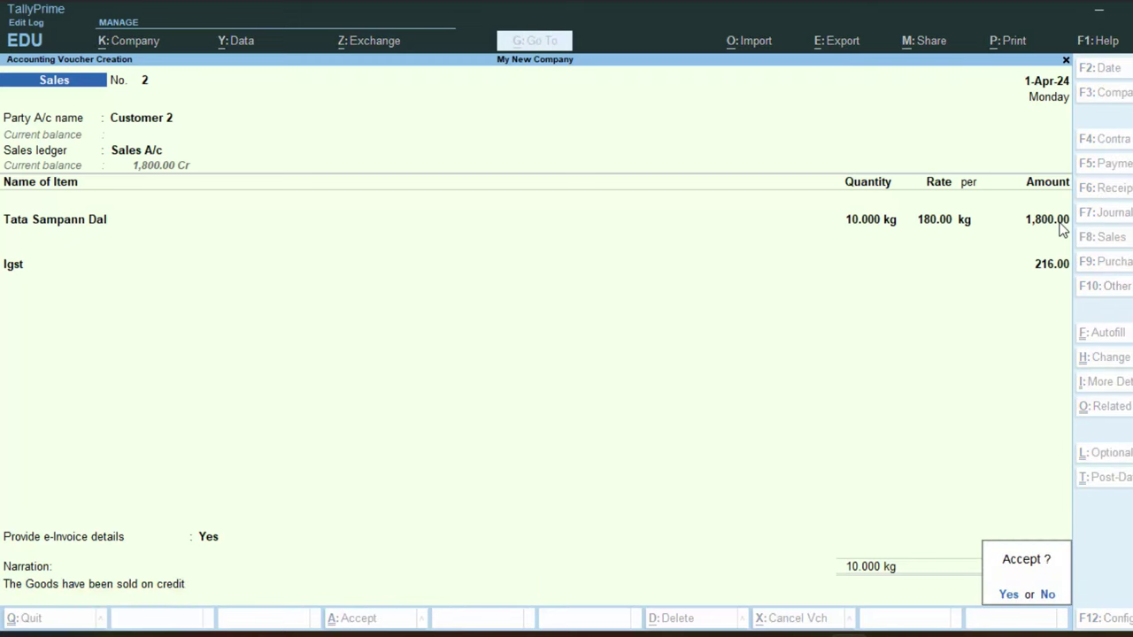
{"action": "key", "text": "Return"}
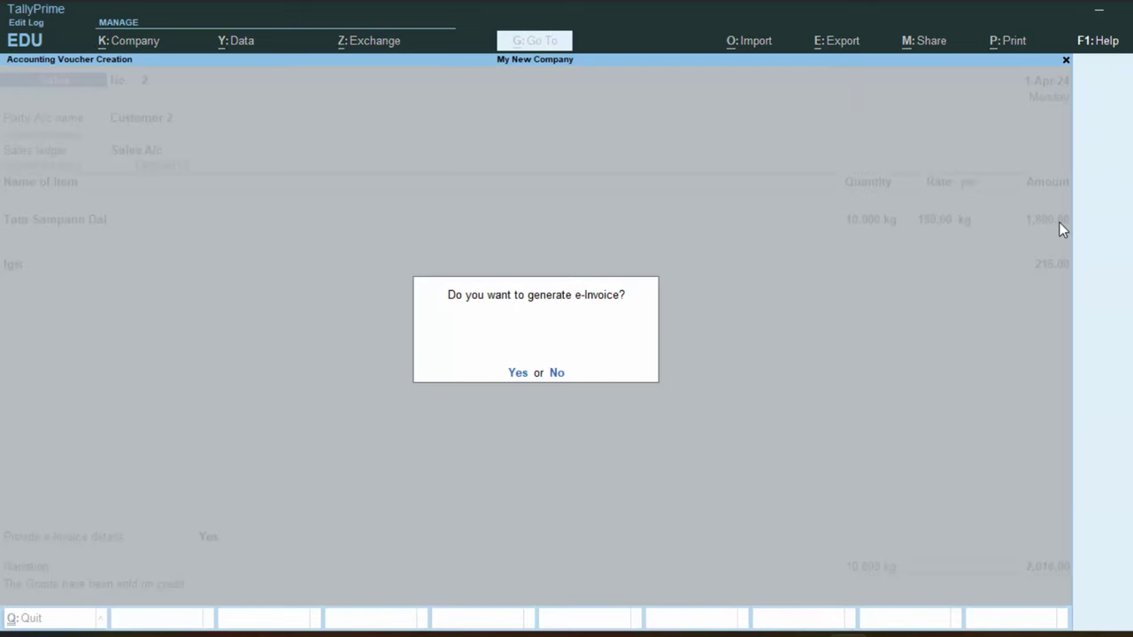
{"action": "key", "text": "Return"}
{"action": "key", "text": "Return"}
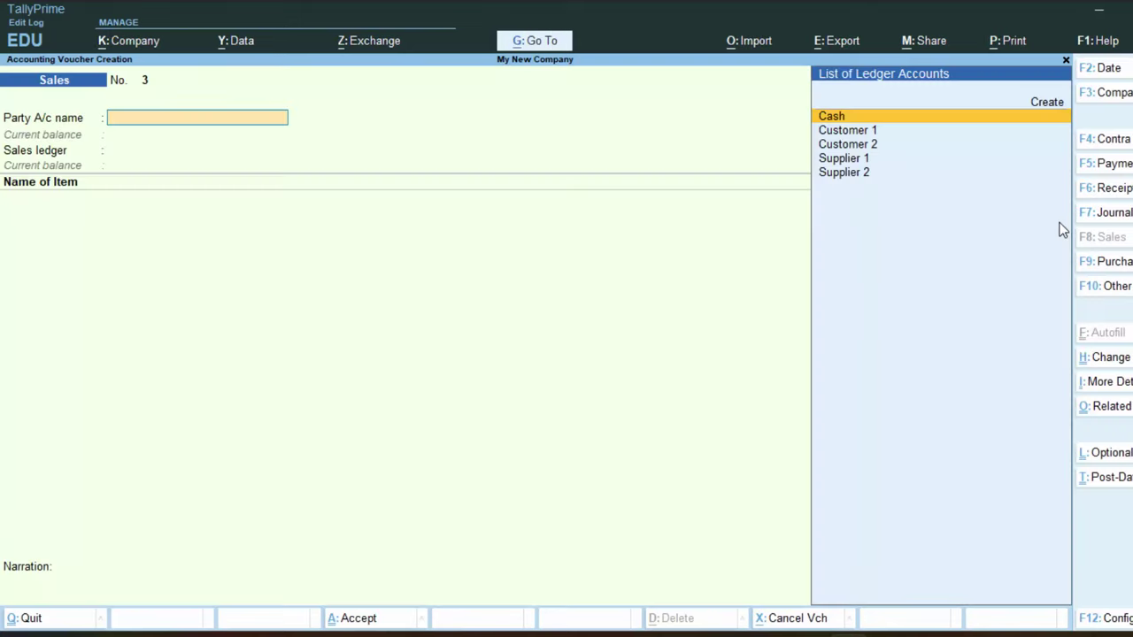